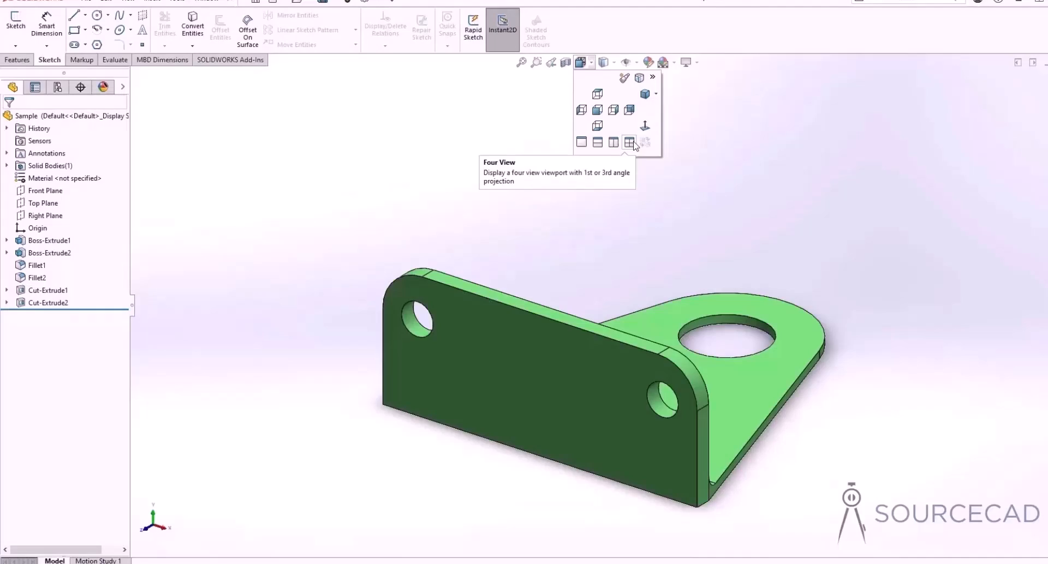
left_click(605, 122)
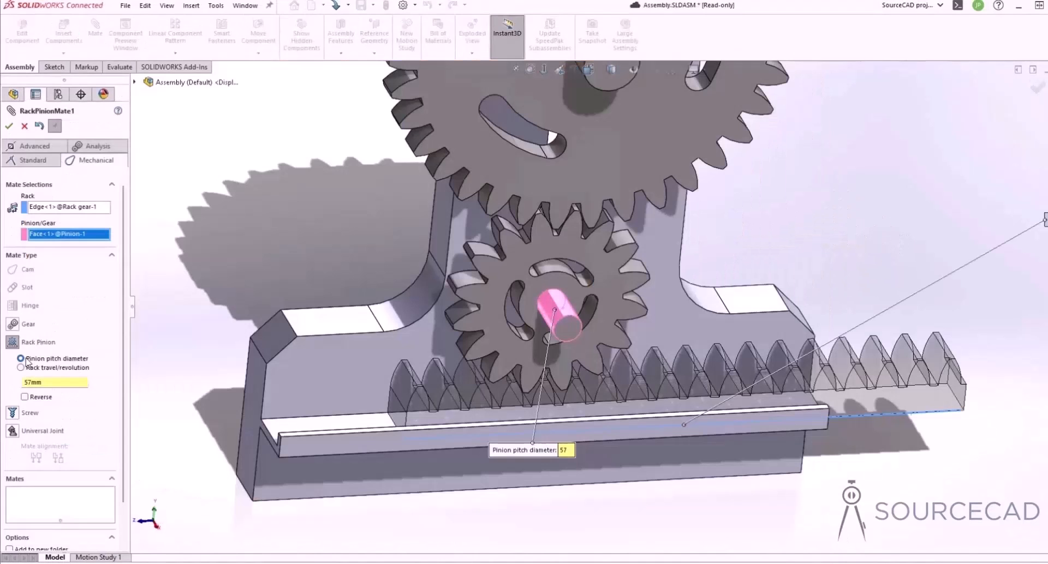
Confirm the rack pinion mate between the rack edge and the pinion shaft face with a 57 mm pinion pitch diameter
left_click(9, 125)
left_click(9, 126)
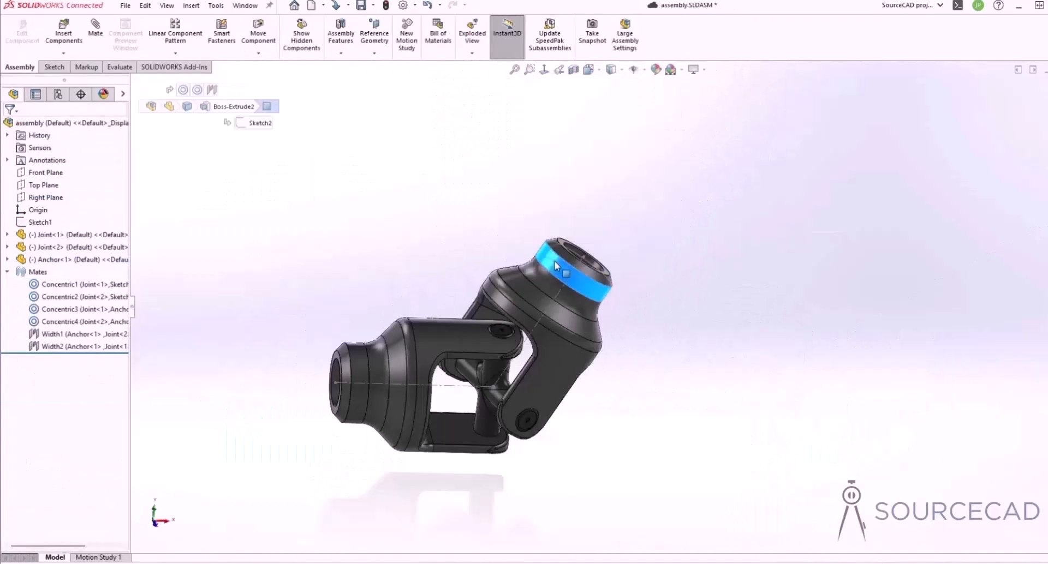
Check the motion of the universal joint's upper yoke and of the scissor jack by moving them
mouse_move(554, 261)
left_mouse_down()
mouse_move(507, 292)
mouse_move(546, 256)
left_mouse_up()
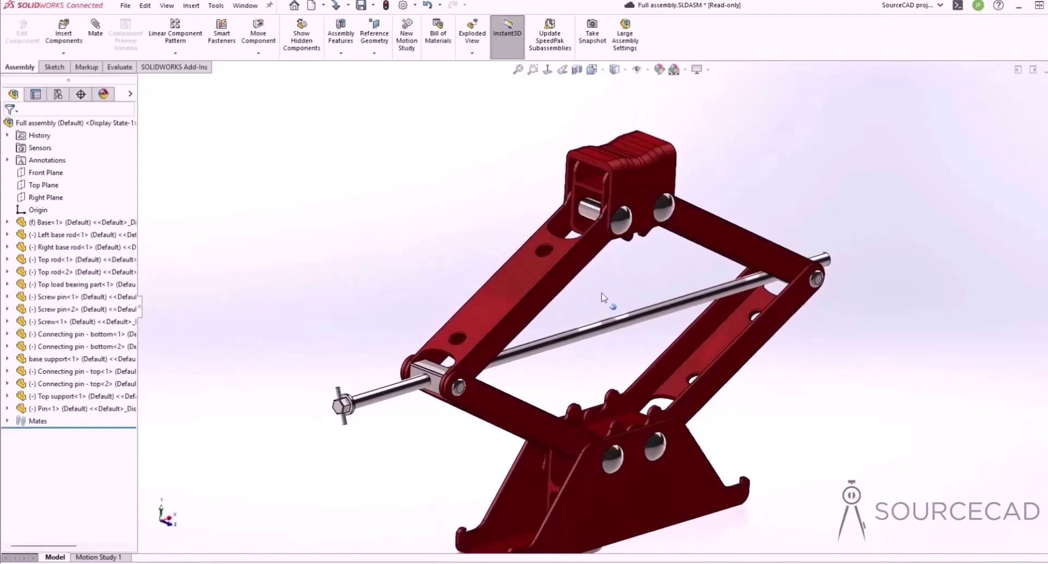
left_click_drag(601, 293, 557, 256)
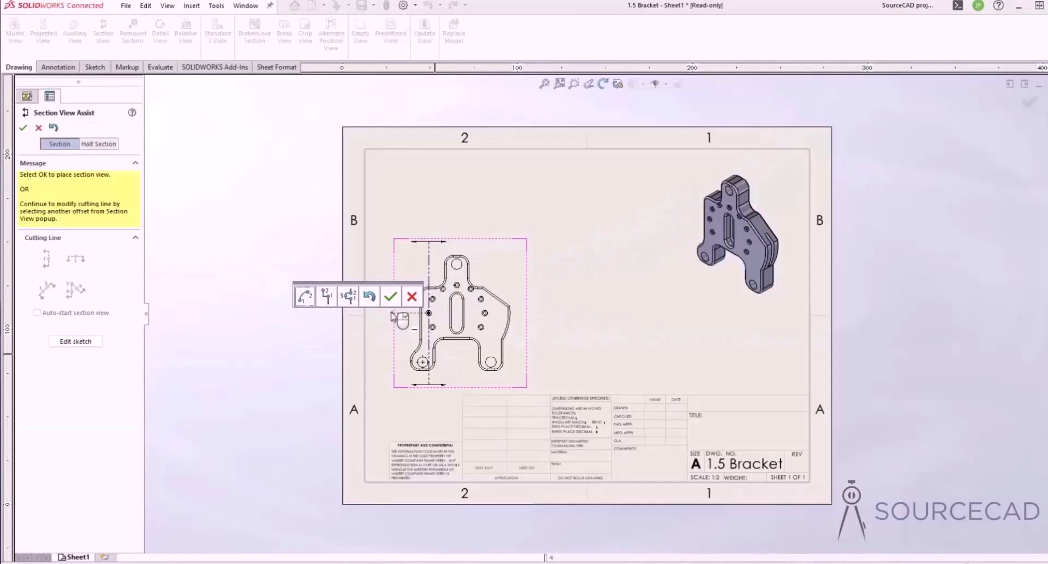
Accept the vertical section cutting line through the holes on the bracket view's left side
left_click(390, 297)
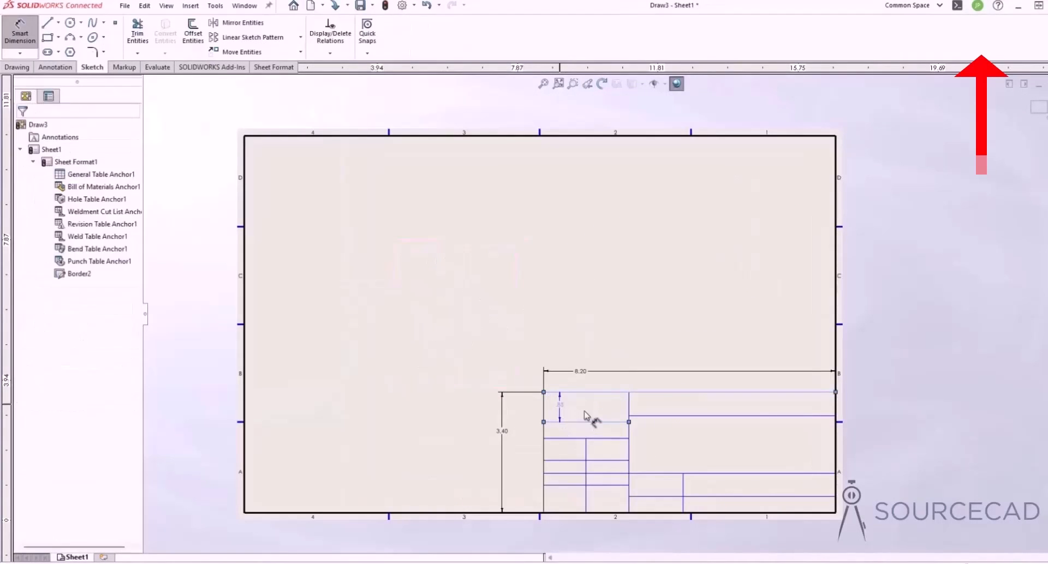
Dimension the height of the title block's upper-left cell as 0.80 in and continue dimensioning the title block lines
left_click(580, 417)
key("Return")
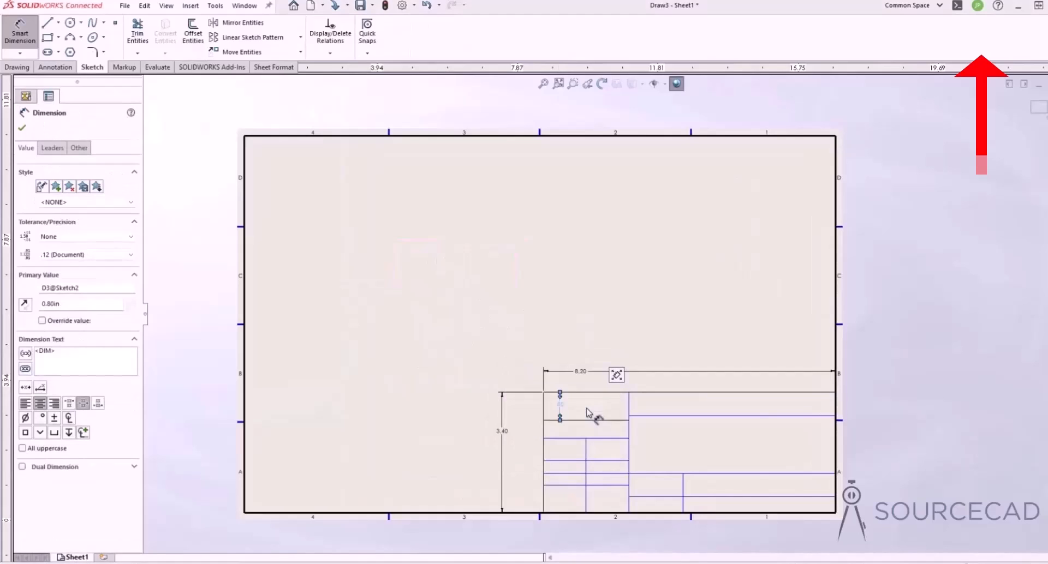
left_click(686, 437)
left_click(611, 468)
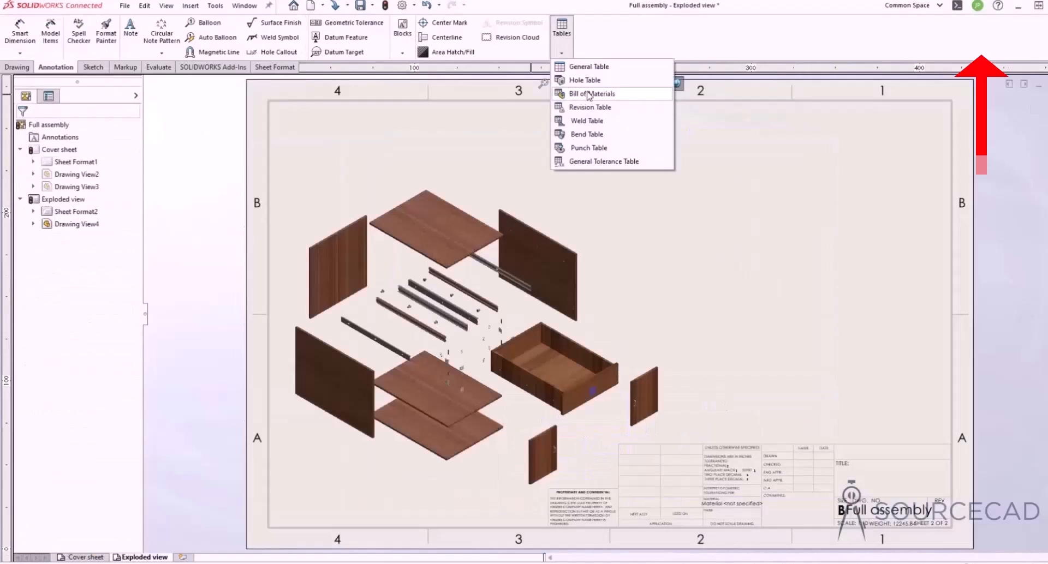
Insert a bill of materials table for the exploded view and place it in the sheet's upper right area
left_click(589, 94)
left_click(22, 136)
left_click(670, 109)
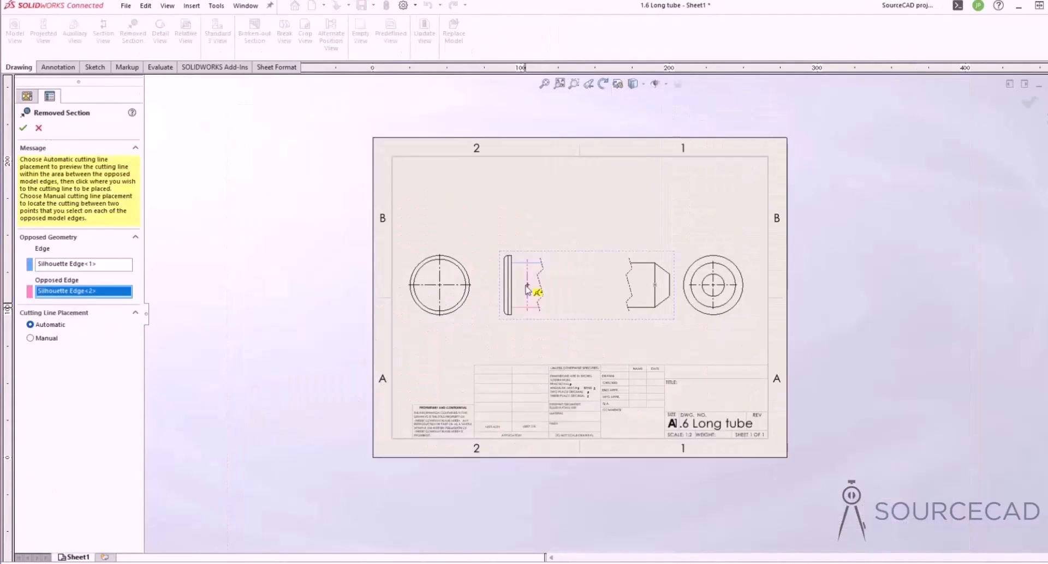
Place the automatic cutting line for the removed section near the flanged end of the long tube
left_click(533, 292)
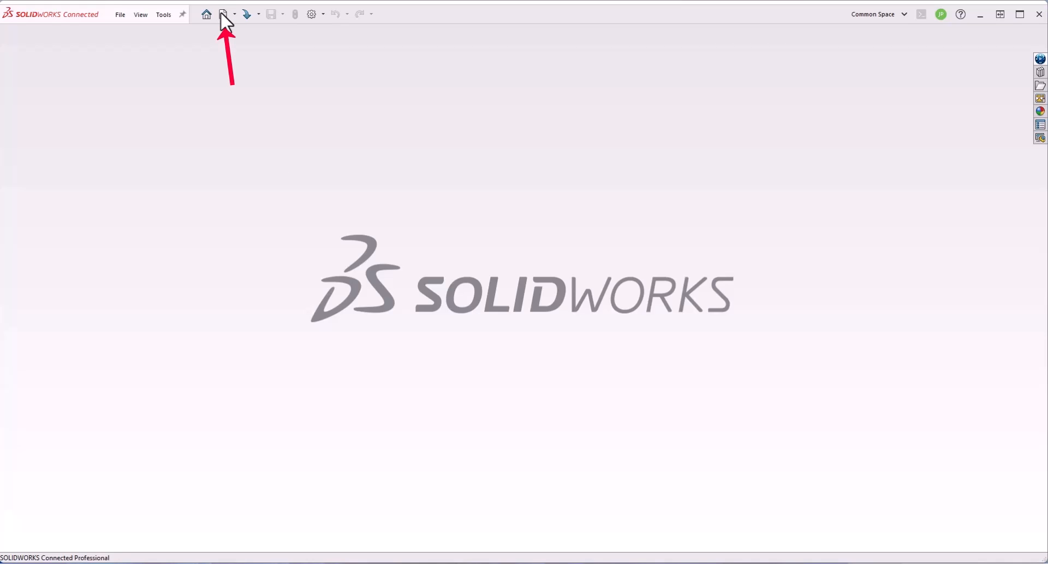
left_click(118, 15)
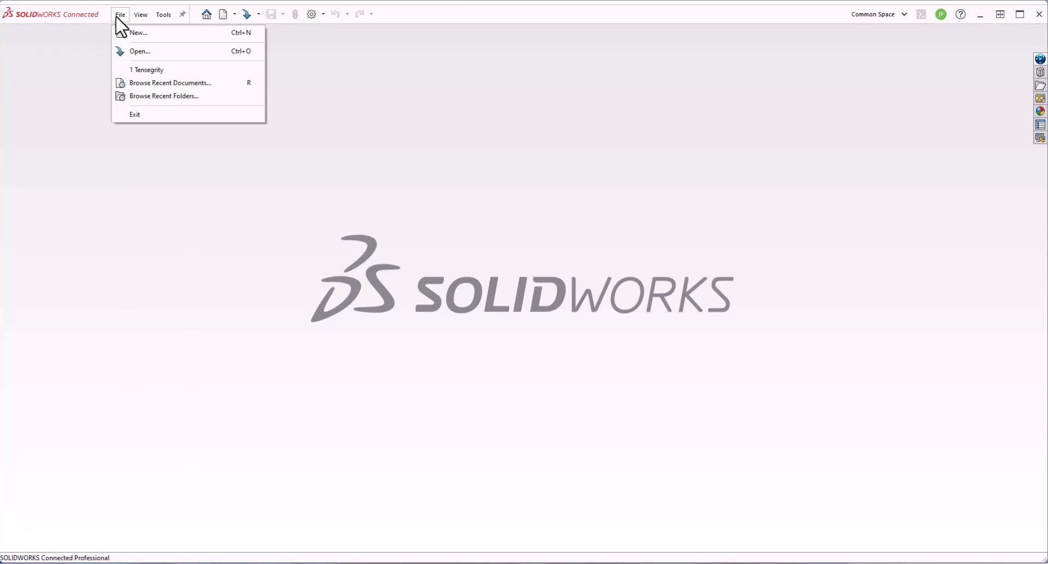
left_click(162, 162)
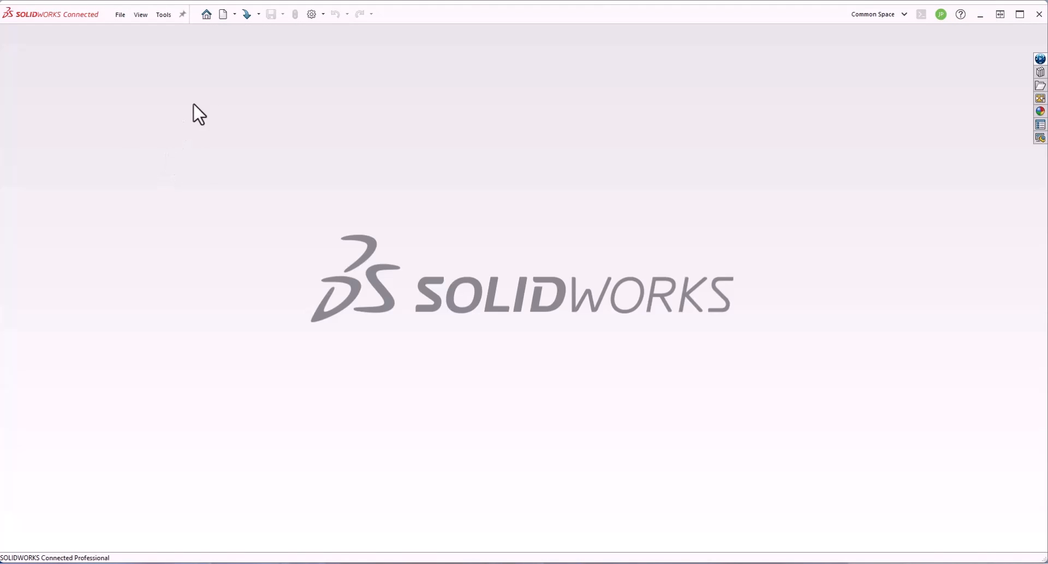
Create a new part document after switching briefly to the advanced template list and back to the novice one
left_click(227, 18)
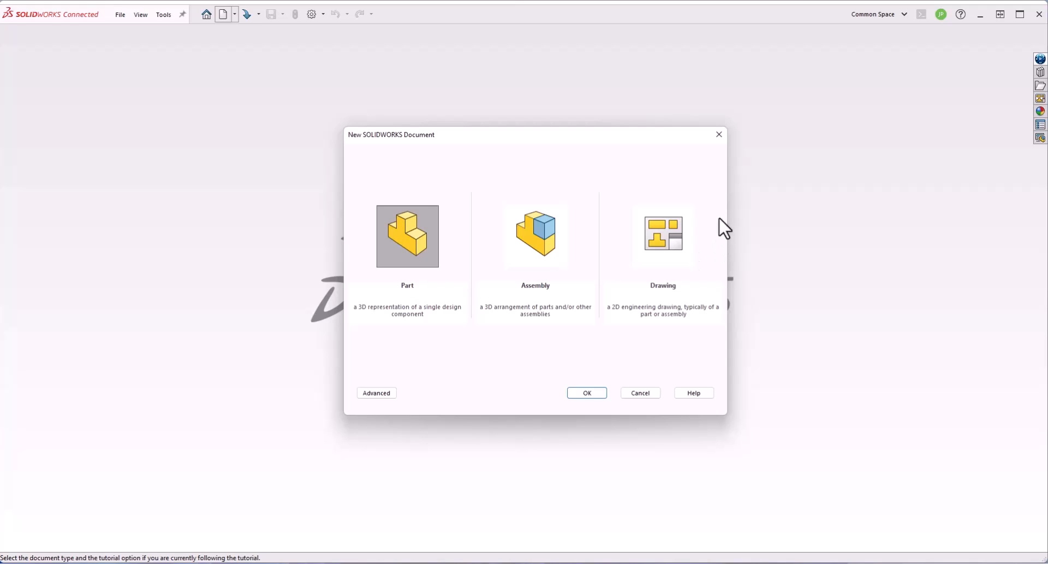
left_click(381, 394)
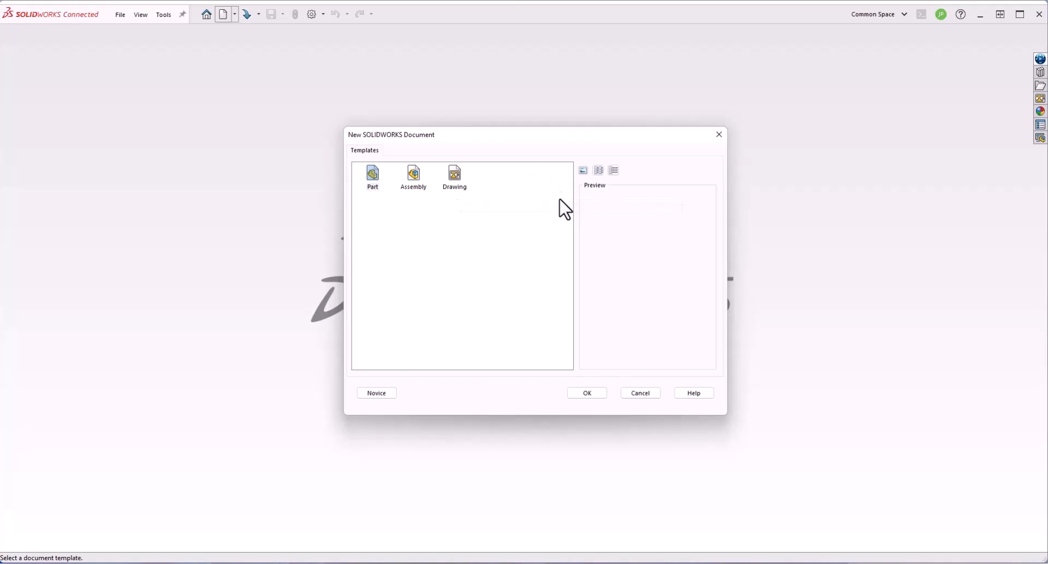
left_click(383, 394)
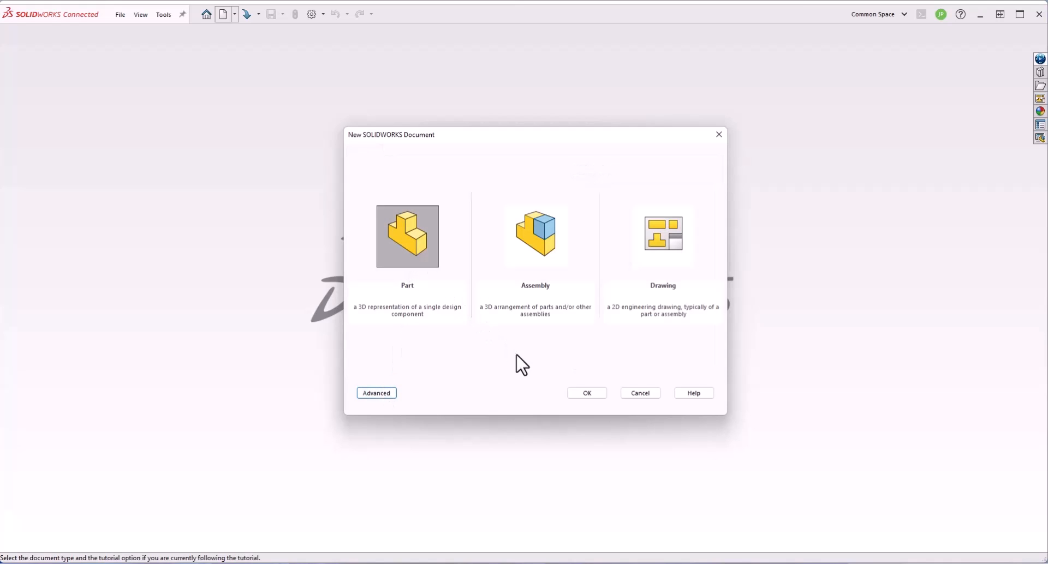
left_click(583, 392)
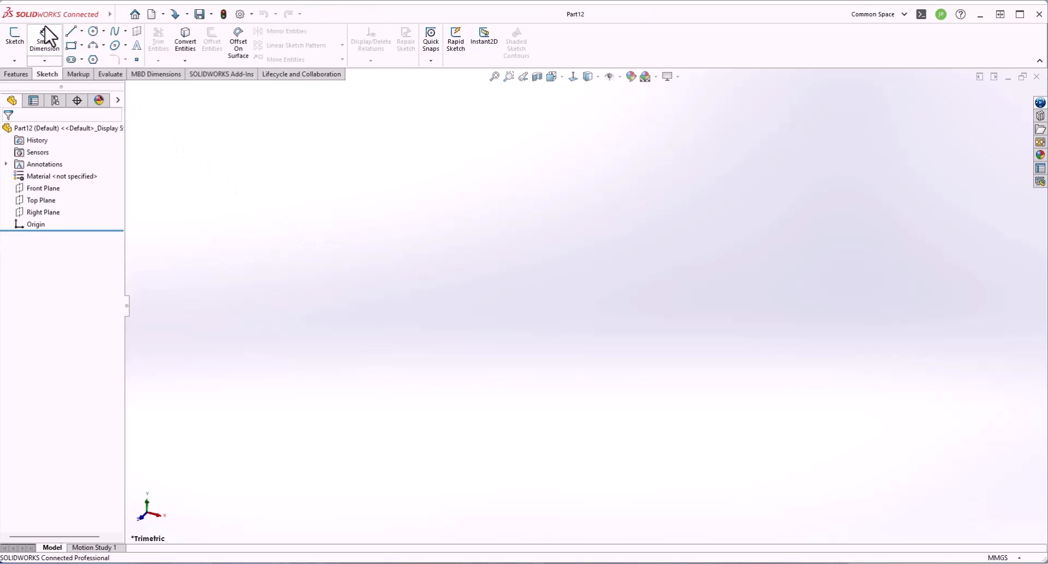
Pin the main menu so that it stays visible beside the quick access tools
mouse_move(35, 16)
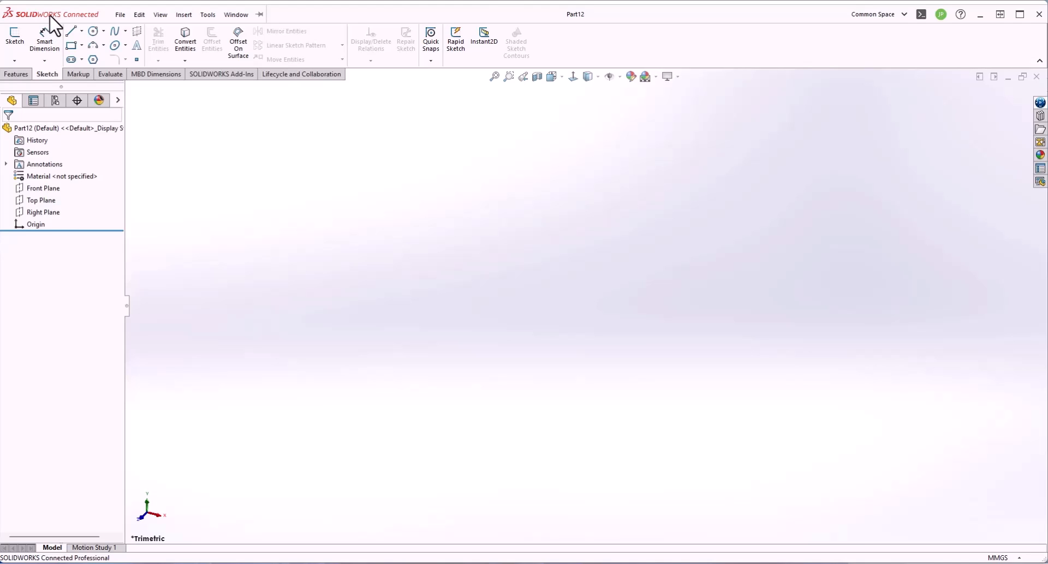
left_click(235, 15)
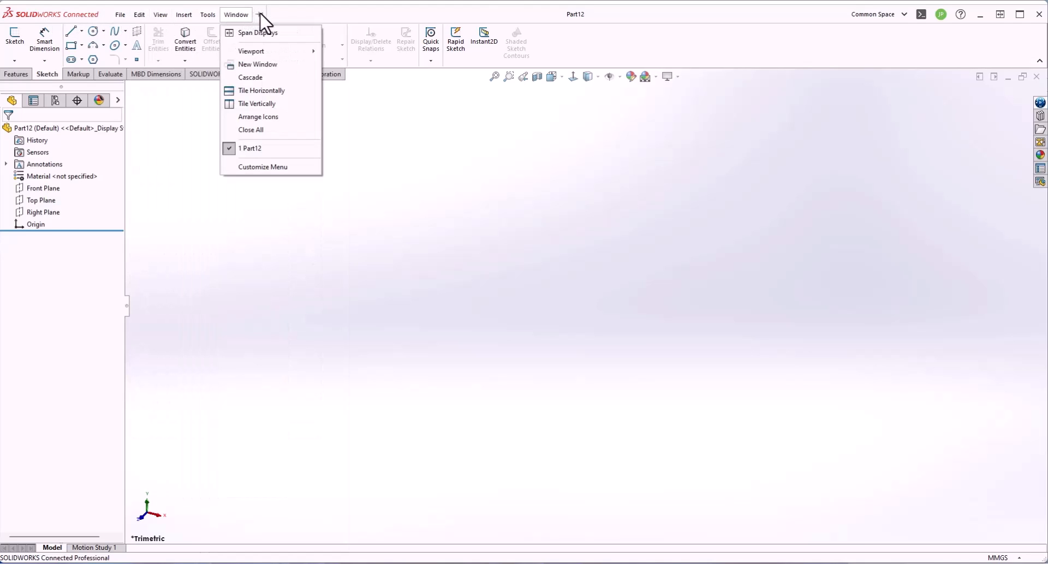
left_click(261, 14)
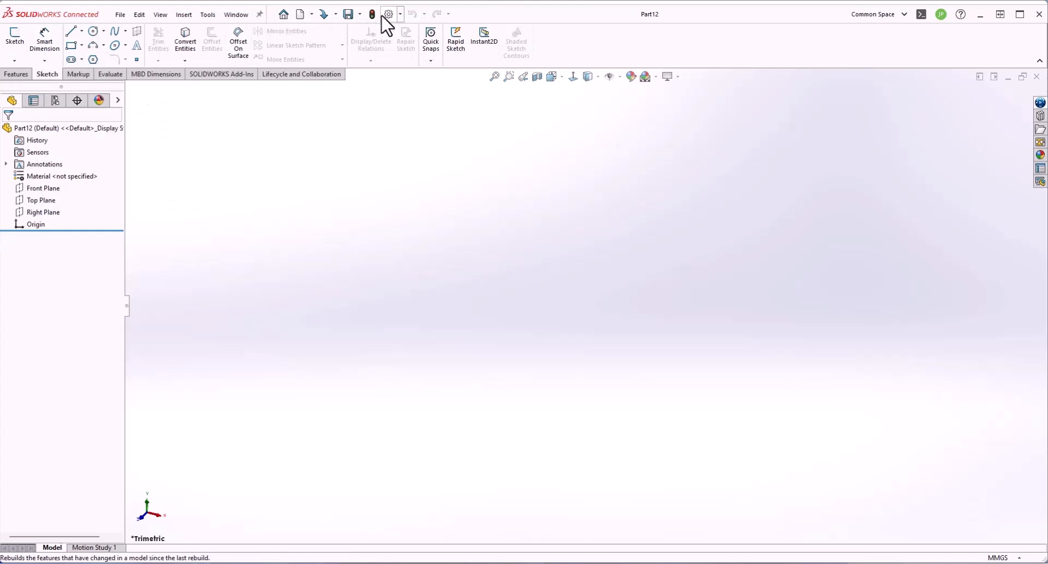
Try showing the quick access tools in the CommandManager and return them to the menu bar
left_click(400, 15)
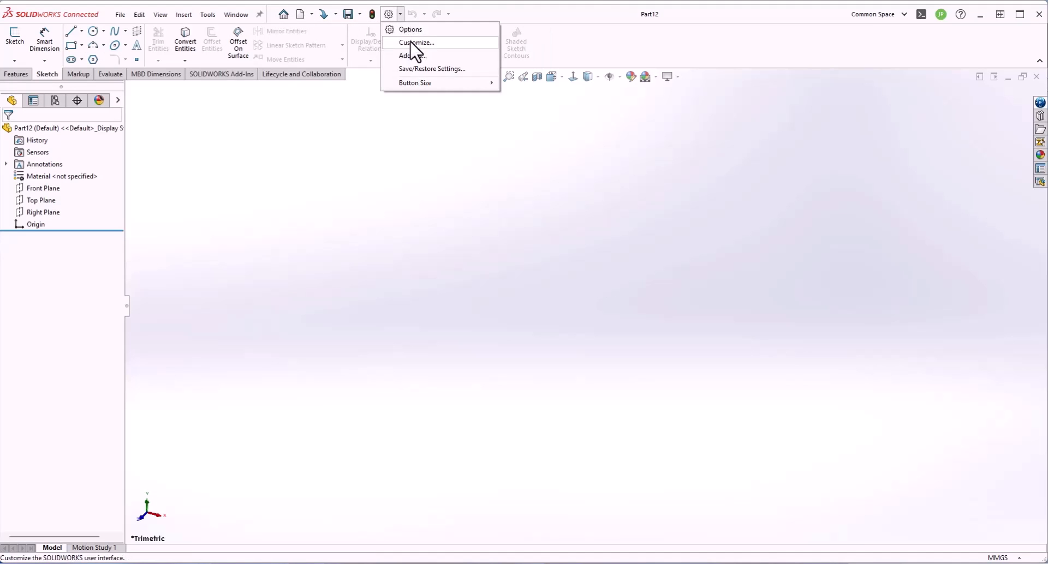
left_click(411, 43)
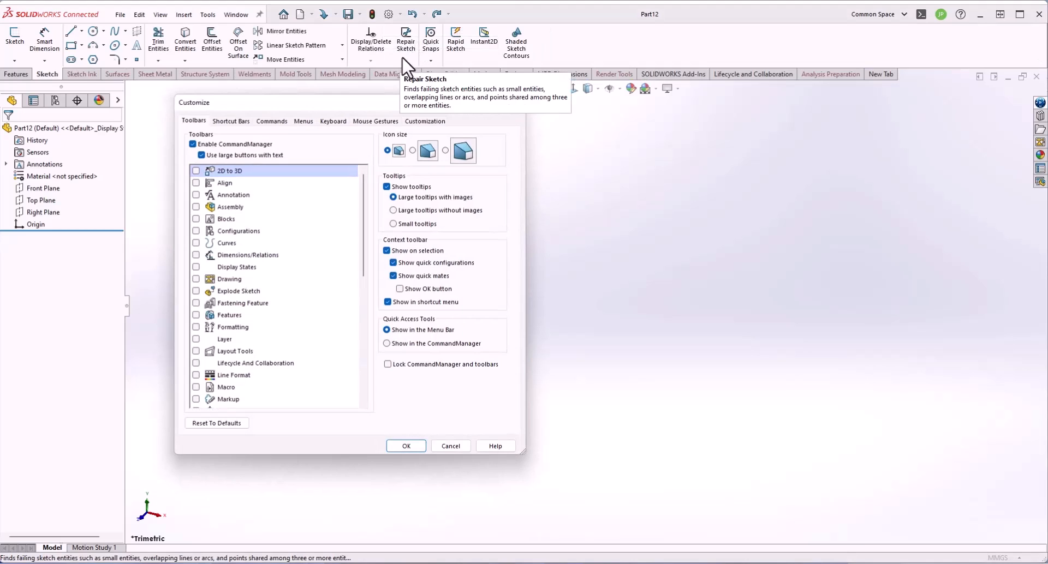
left_click(387, 344)
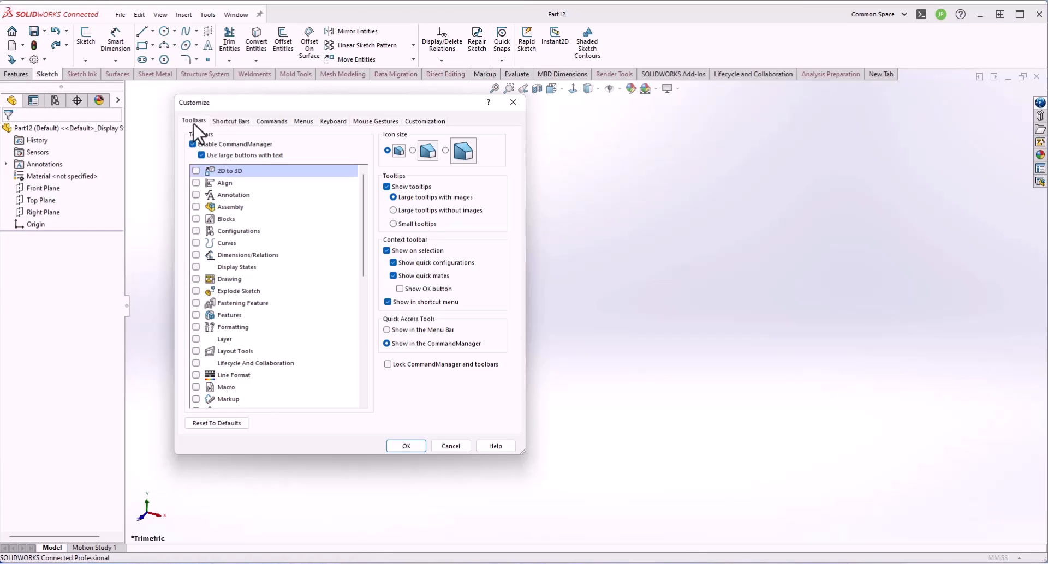
left_click(387, 330)
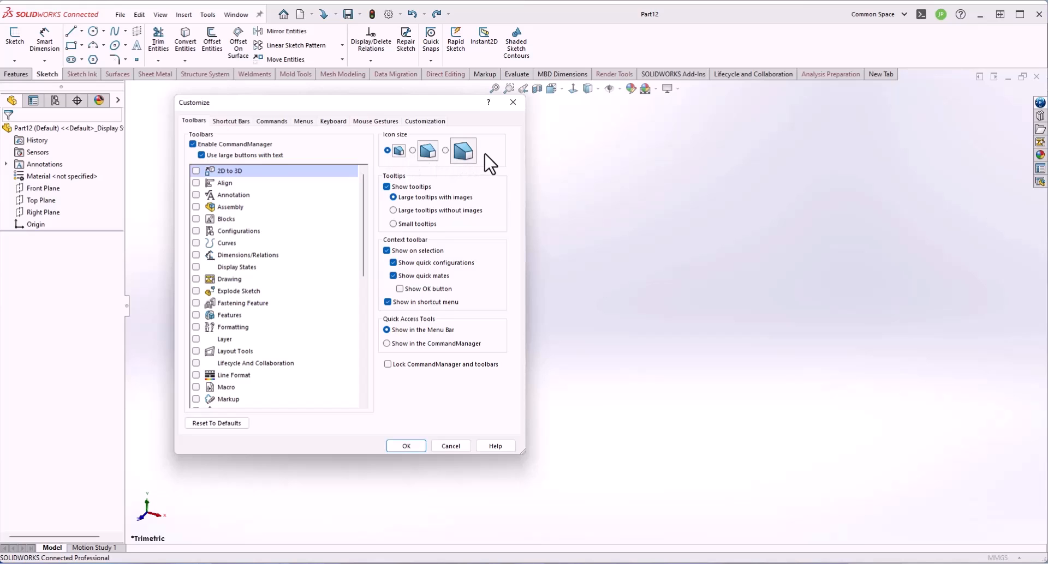
left_click(415, 444)
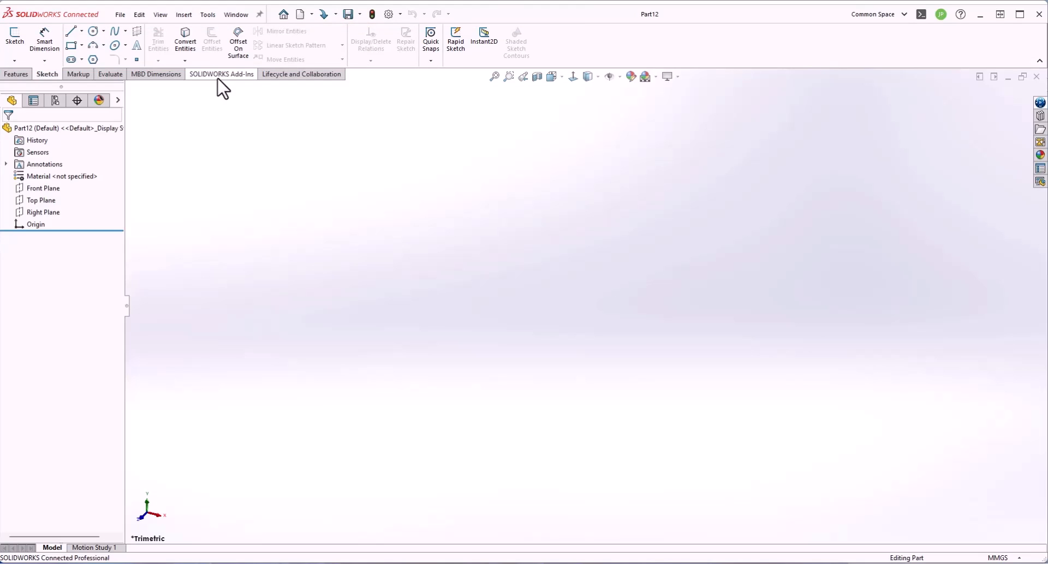
Add the Render Tools tab to the CommandManager and display its commands
right_click(212, 42)
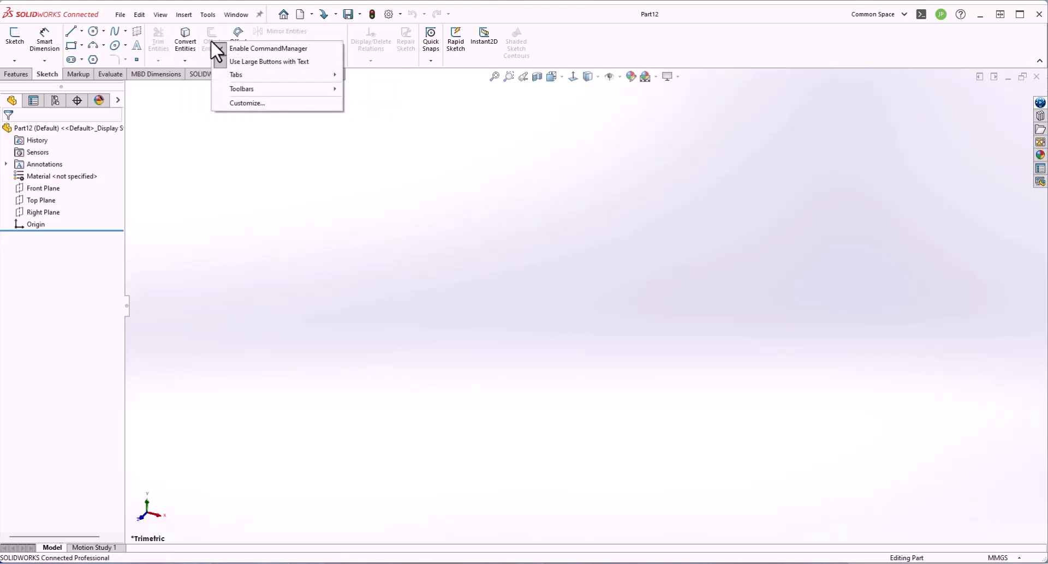
mouse_move(295, 77)
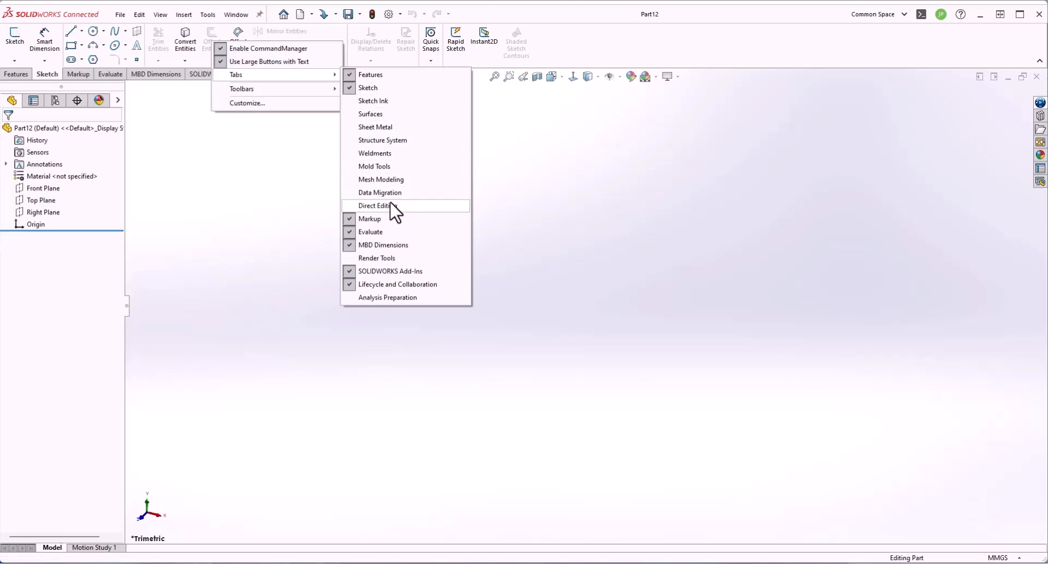
left_click(401, 259)
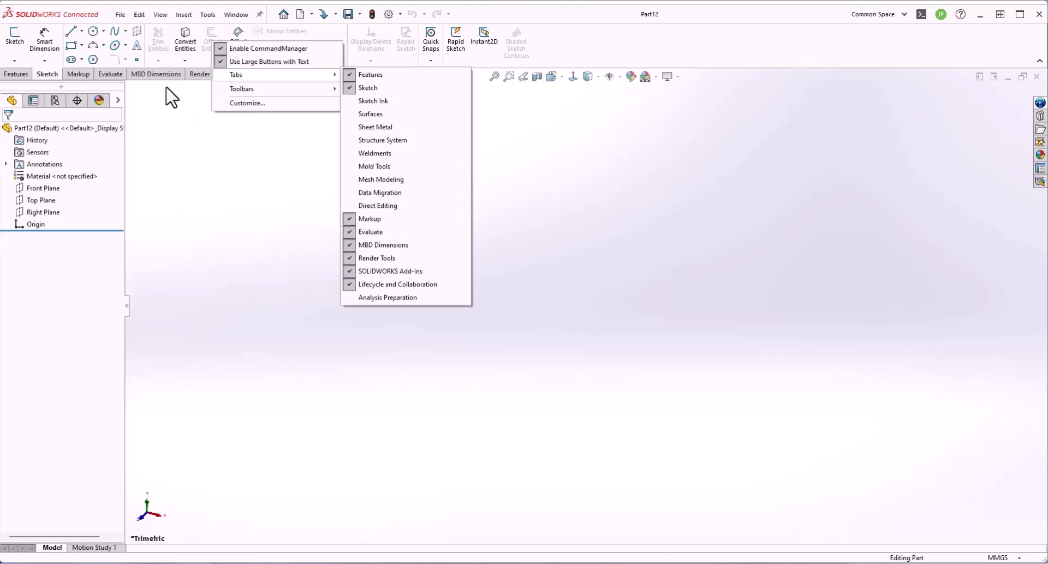
left_click(206, 76)
Remove the Render Tools tab from the CommandManager
right_click(213, 51)
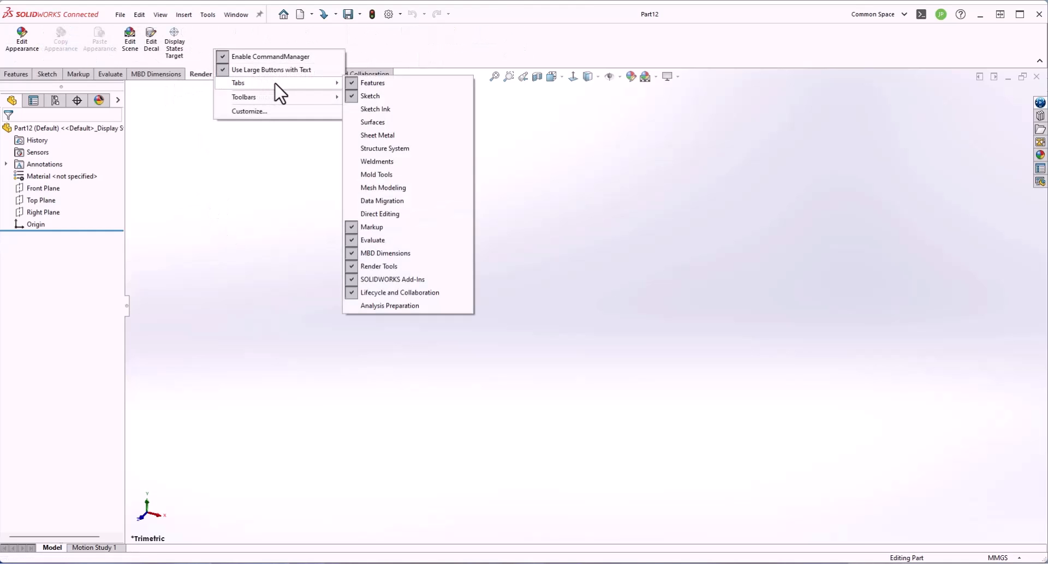
left_click(382, 266)
left_click(253, 192)
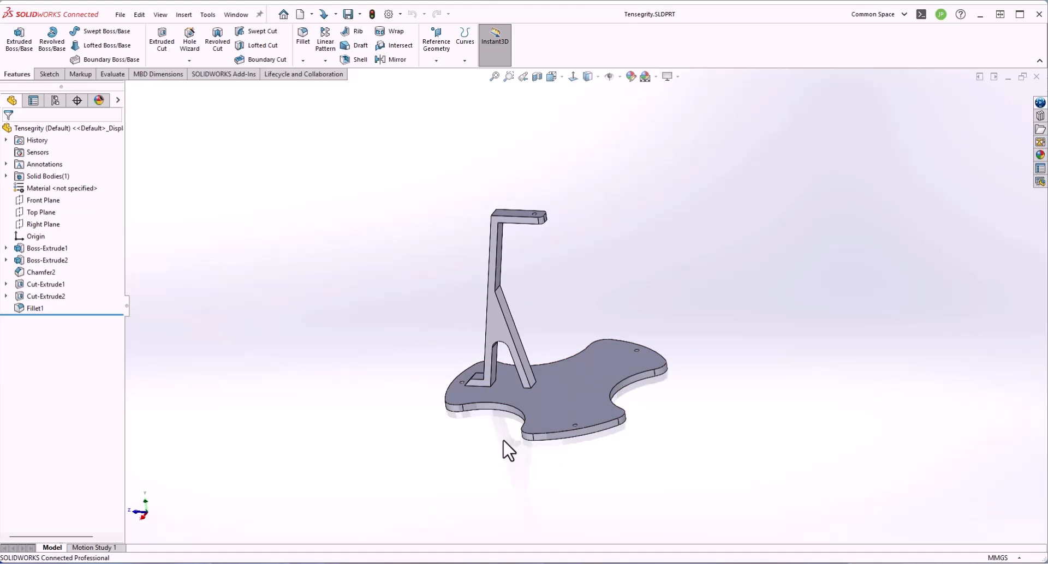
Enable Shadows In Shaded Mode, Ambient Occlusion and Perspective for the display of the Tensegrity part
middle_click_drag(503, 441, 600, 263)
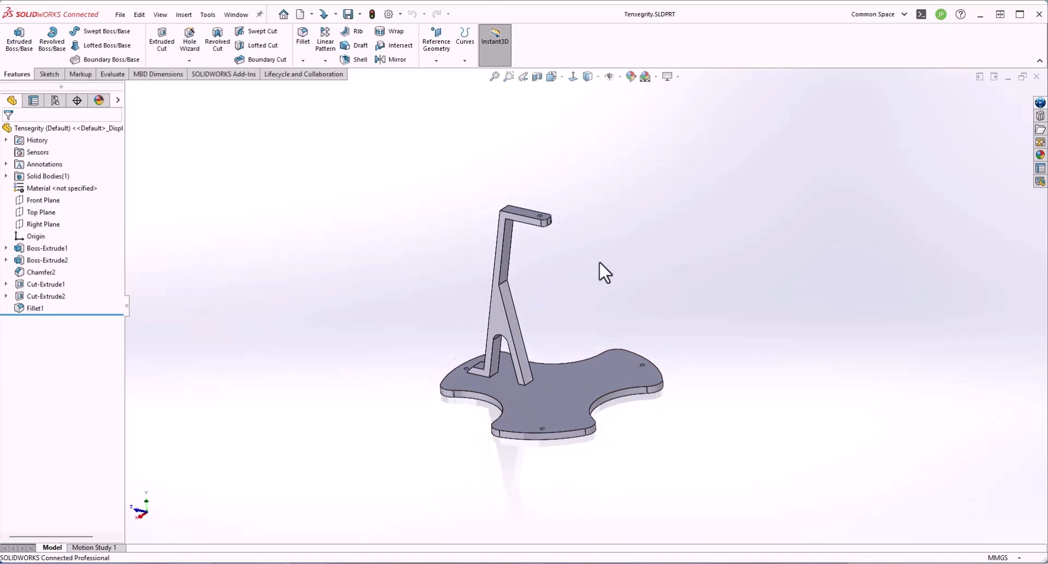
left_click(678, 77)
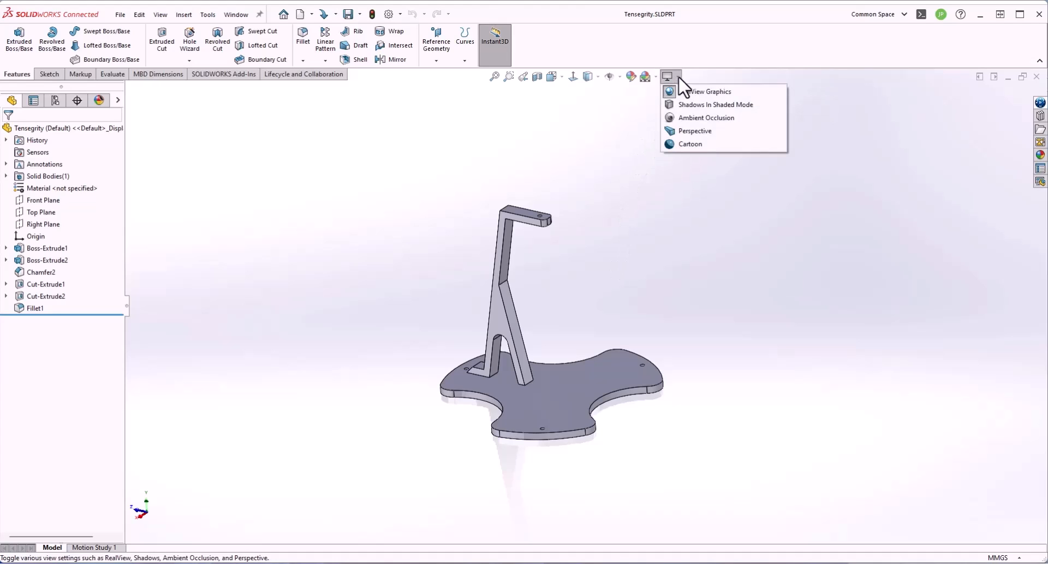
left_click(700, 105)
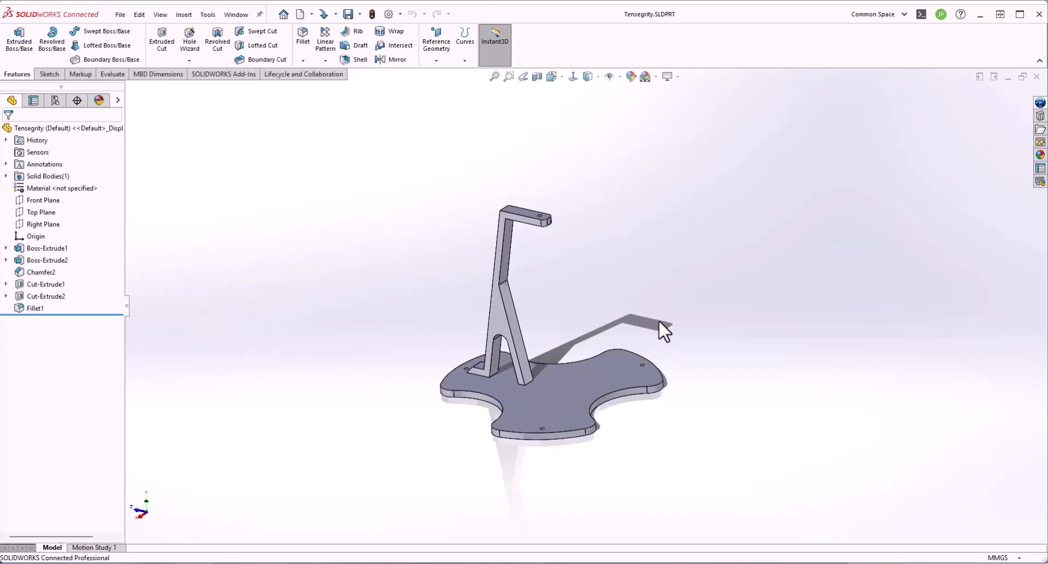
left_click(677, 76)
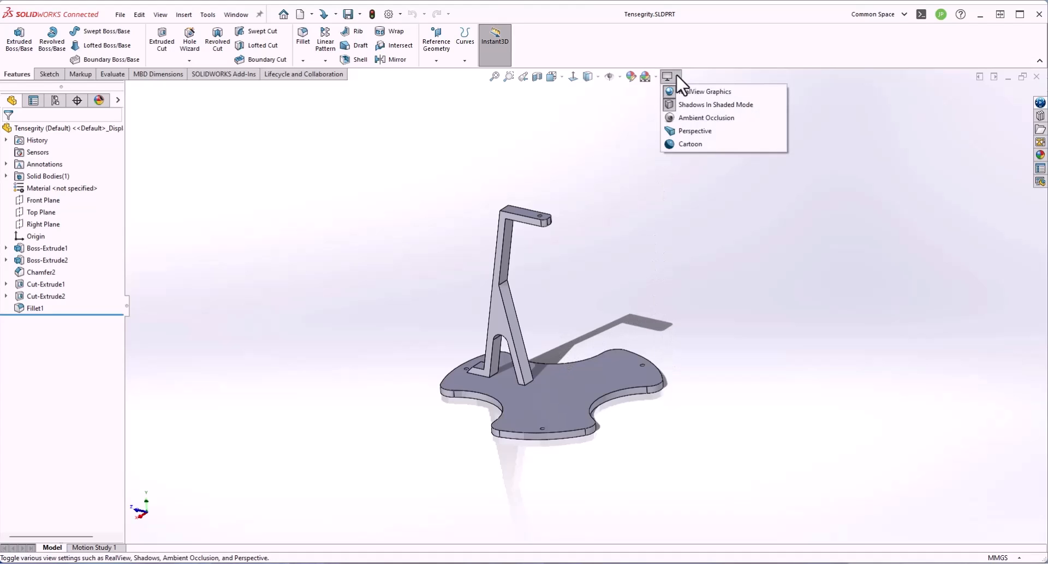
left_click(700, 119)
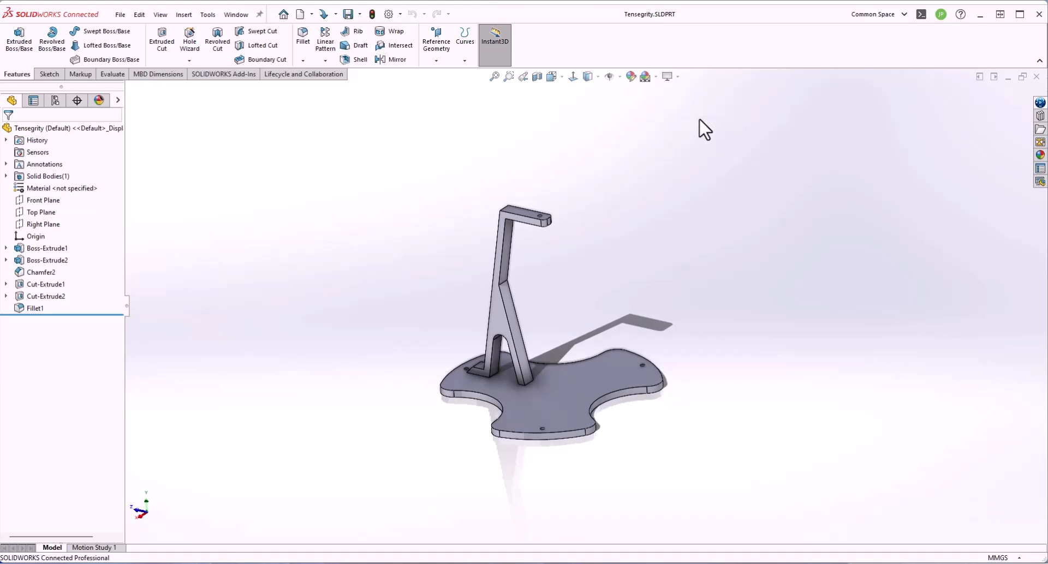
left_click(678, 77)
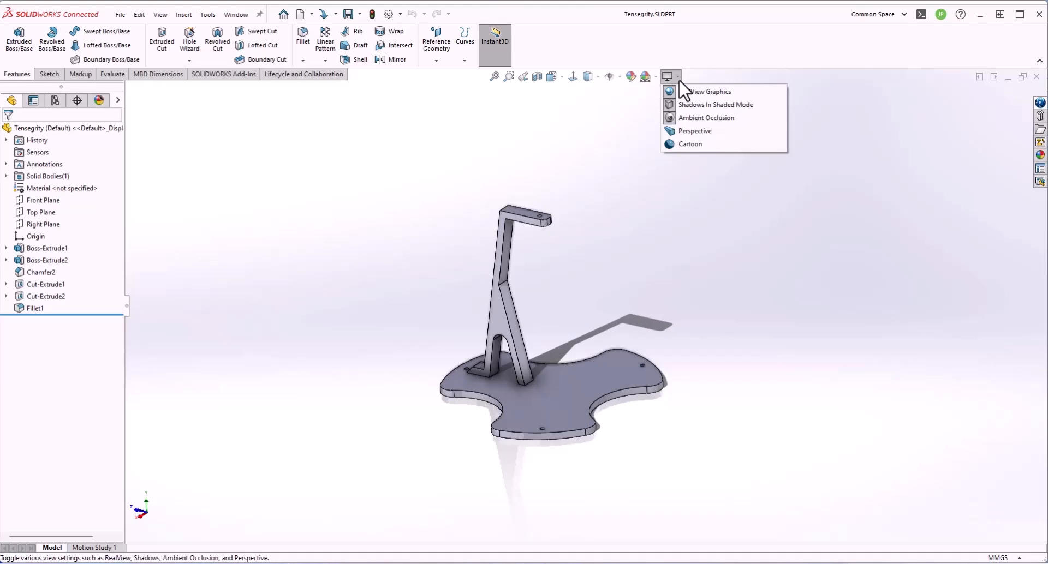
left_click(693, 133)
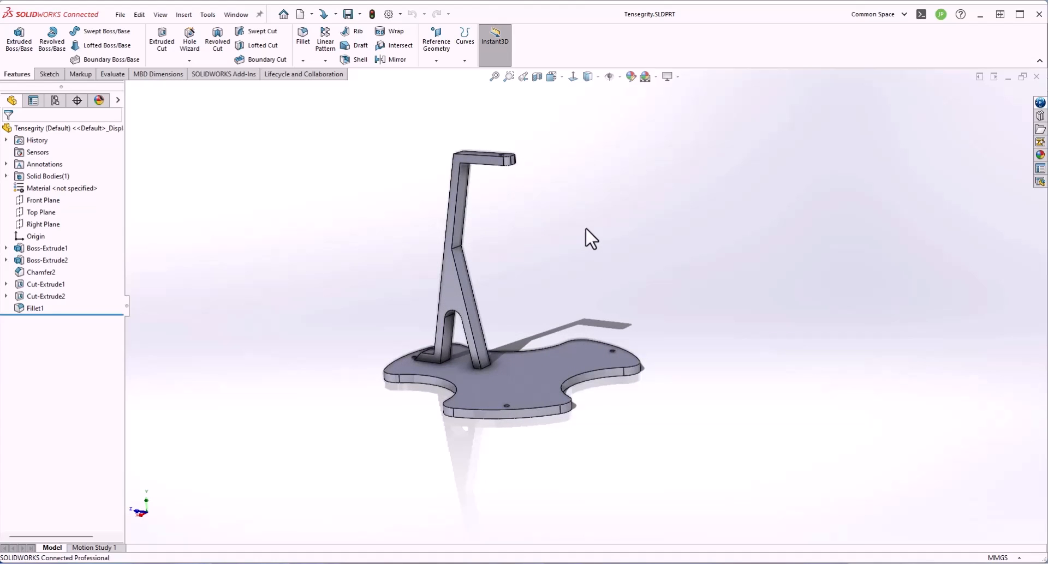
Enable the Cartoon view setting for the Tensegrity part
left_click(677, 76)
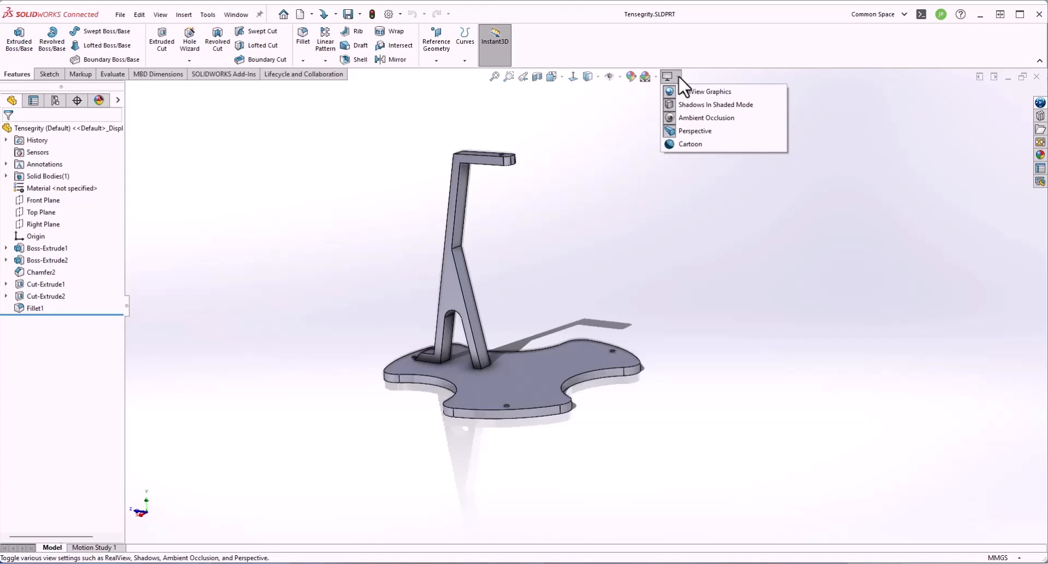
left_click(690, 145)
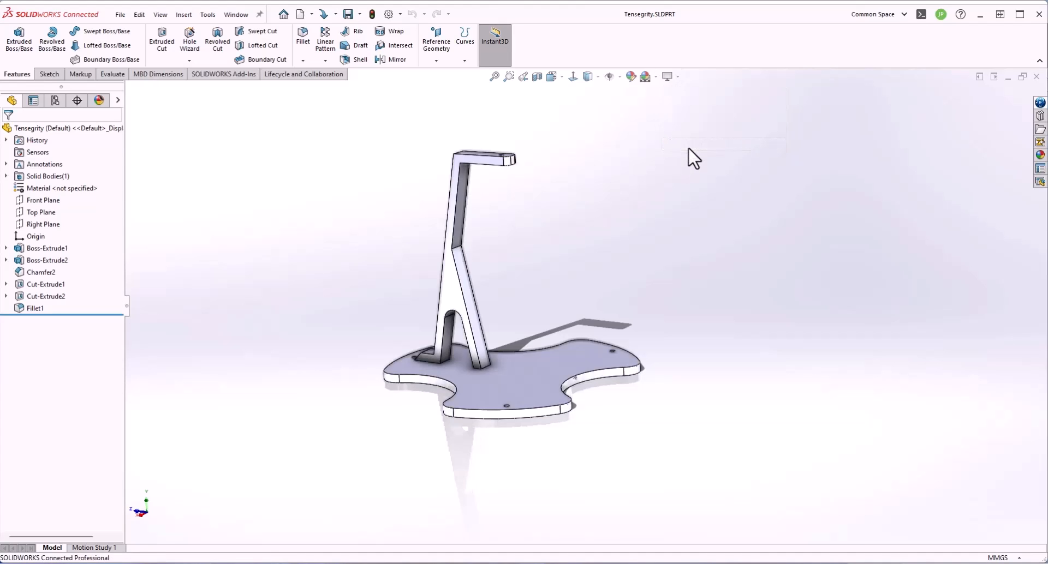
mouse_move(445, 332)
middle_mouse_down()
mouse_move(643, 287)
mouse_move(665, 235)
mouse_move(599, 228)
mouse_move(661, 221)
middle_mouse_up()
Turn off Shadows In Shaded Mode, Ambient Occlusion, Perspective and Cartoon for the part's display
left_click(677, 77)
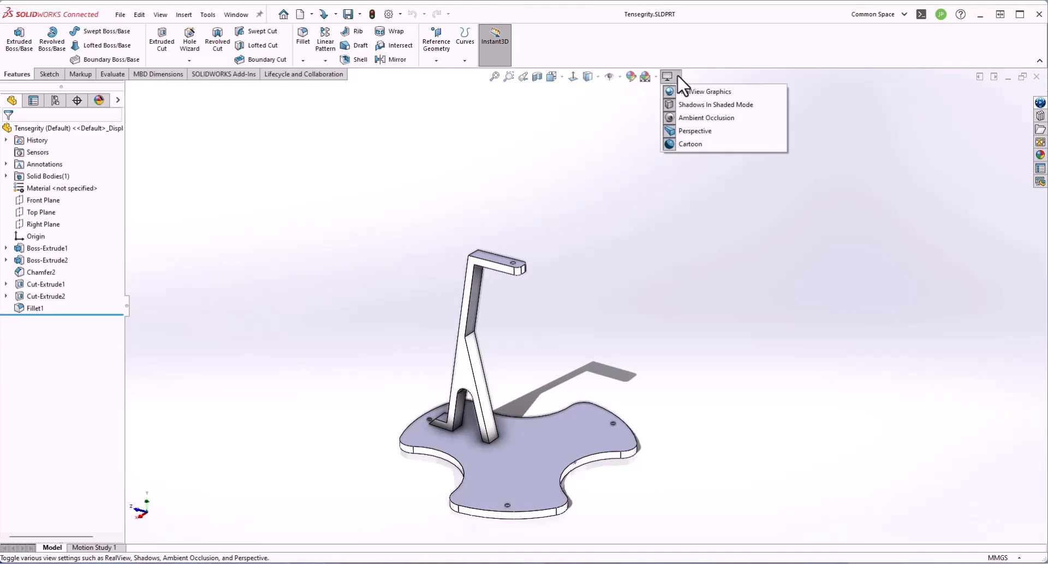
left_click(692, 106)
left_click(678, 76)
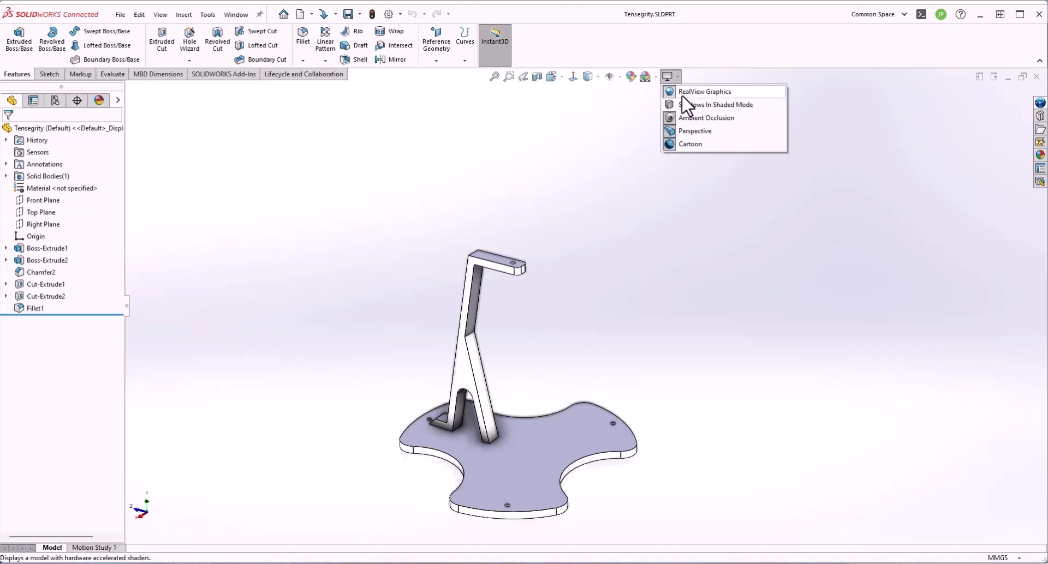
left_click(686, 119)
left_click(676, 76)
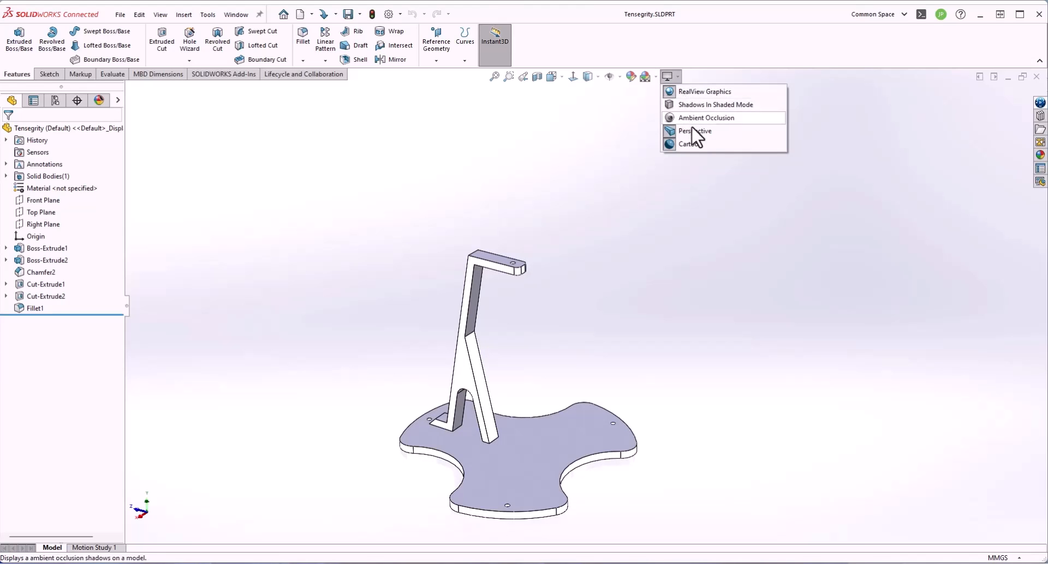
left_click(692, 131)
left_click(676, 76)
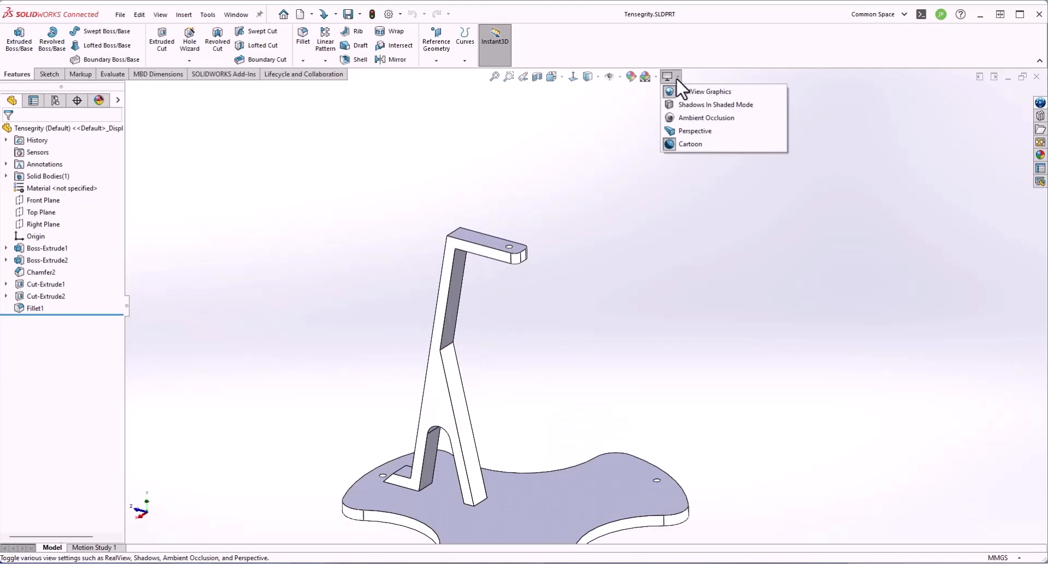
left_click(691, 145)
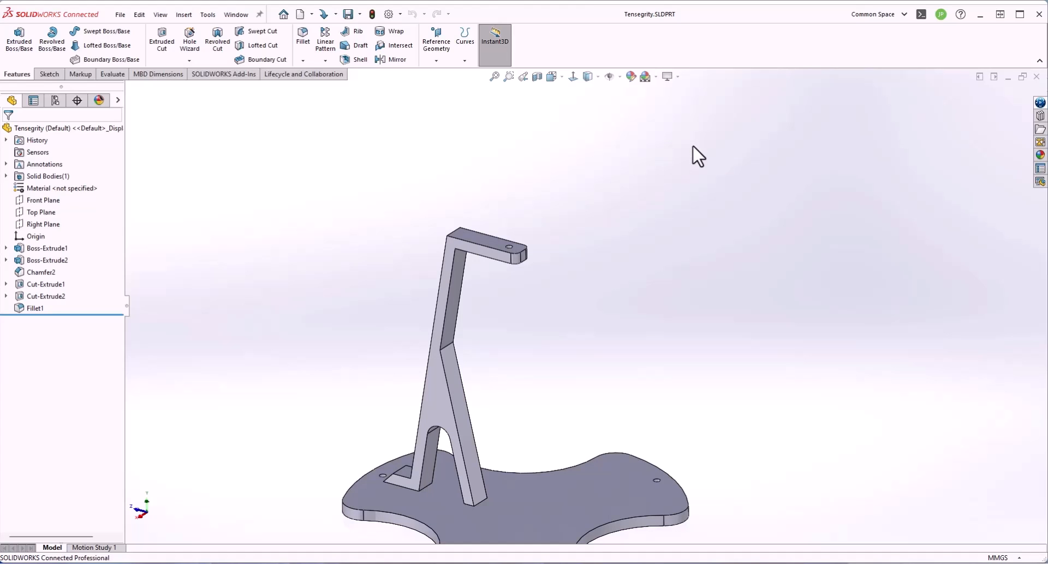
Try the Plain White and Backdrop - Grey with Overhead Light scenes and return to the 3 Point Faded scene
key("ctrl+Up")
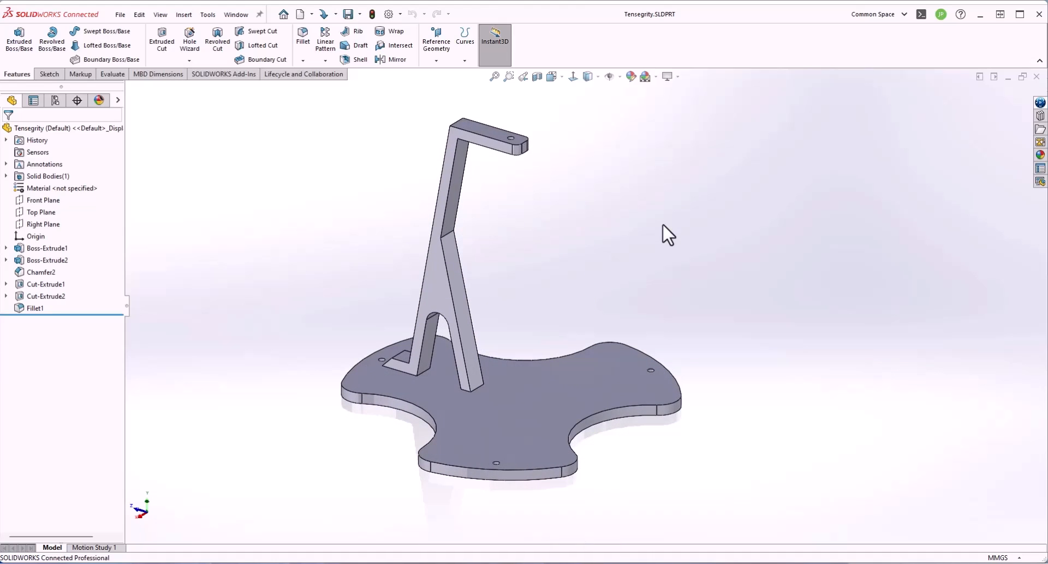
key("ctrl+Down")
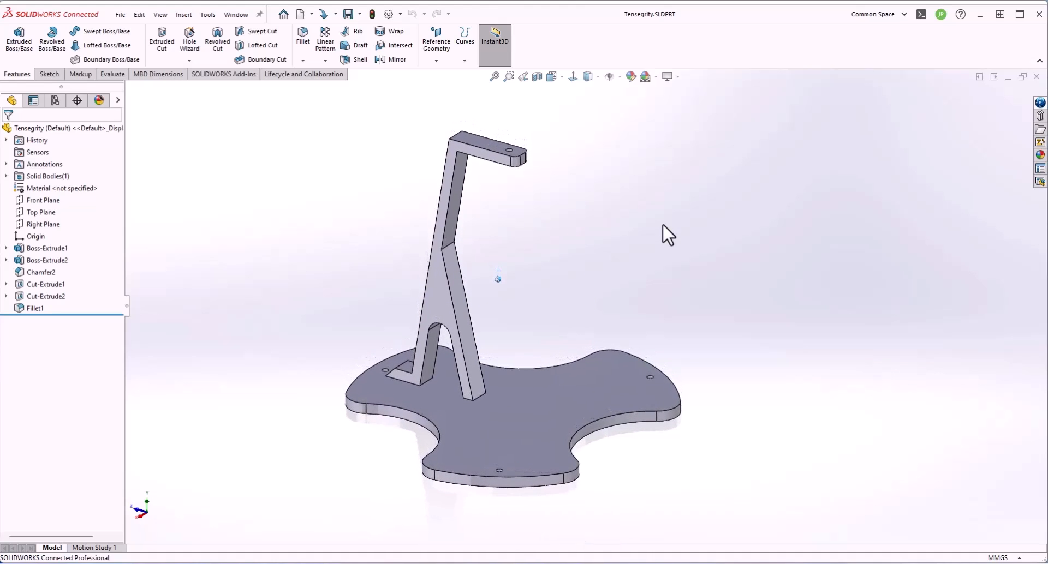
left_click(655, 77)
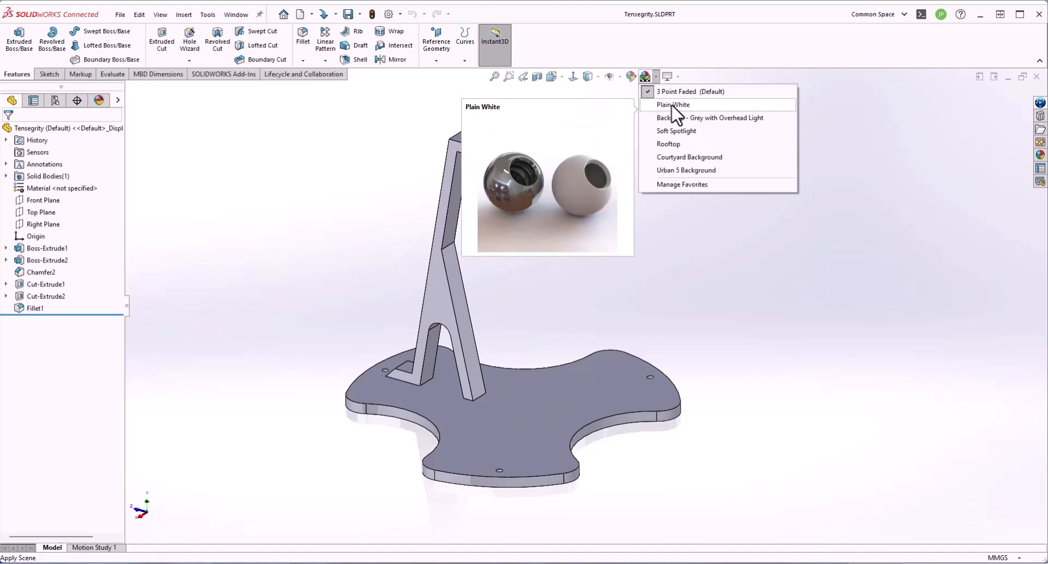
left_click(672, 105)
left_click(656, 77)
left_click(673, 109)
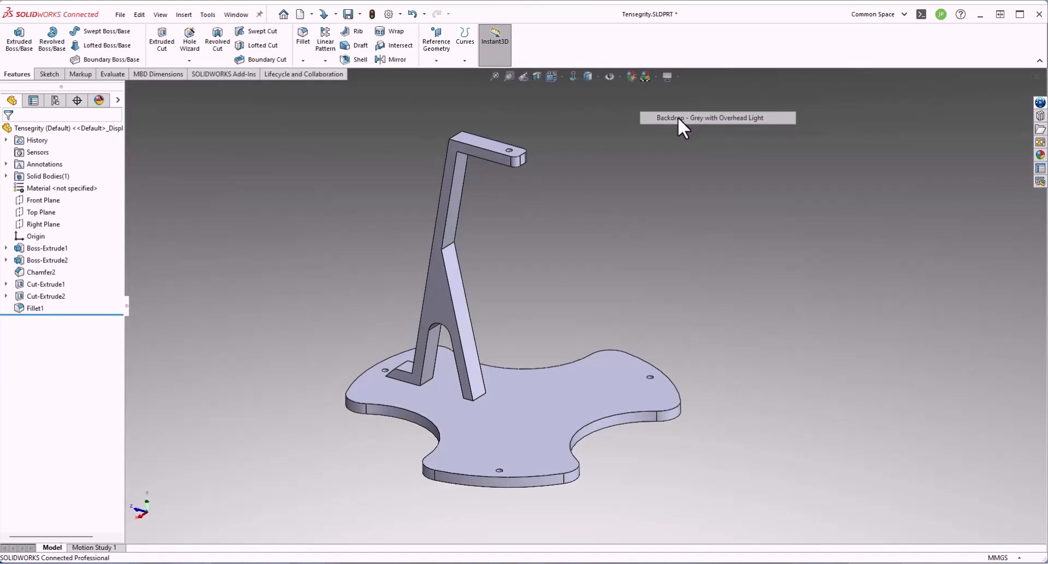
left_click(655, 76)
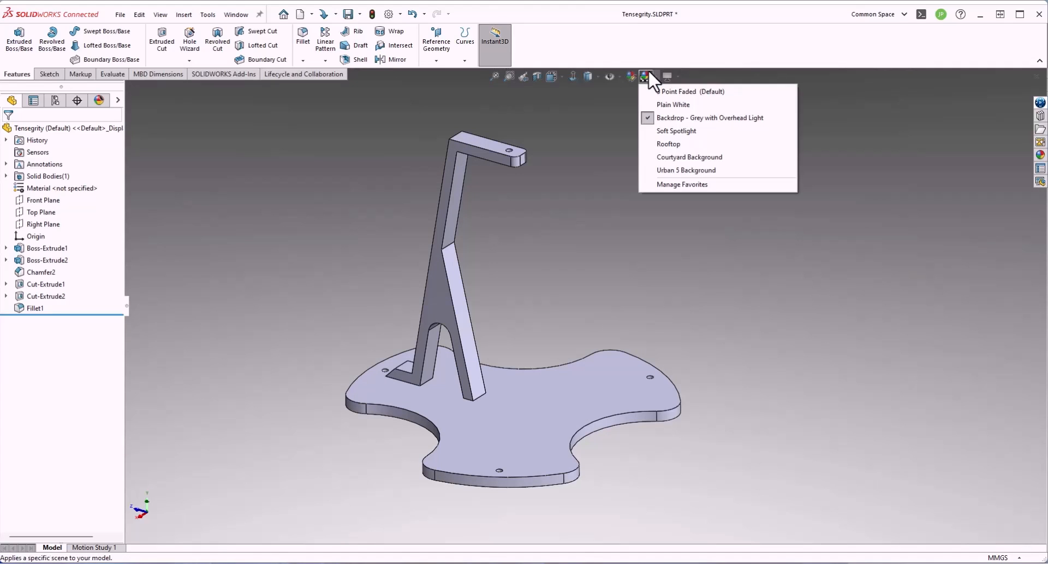
left_click(671, 104)
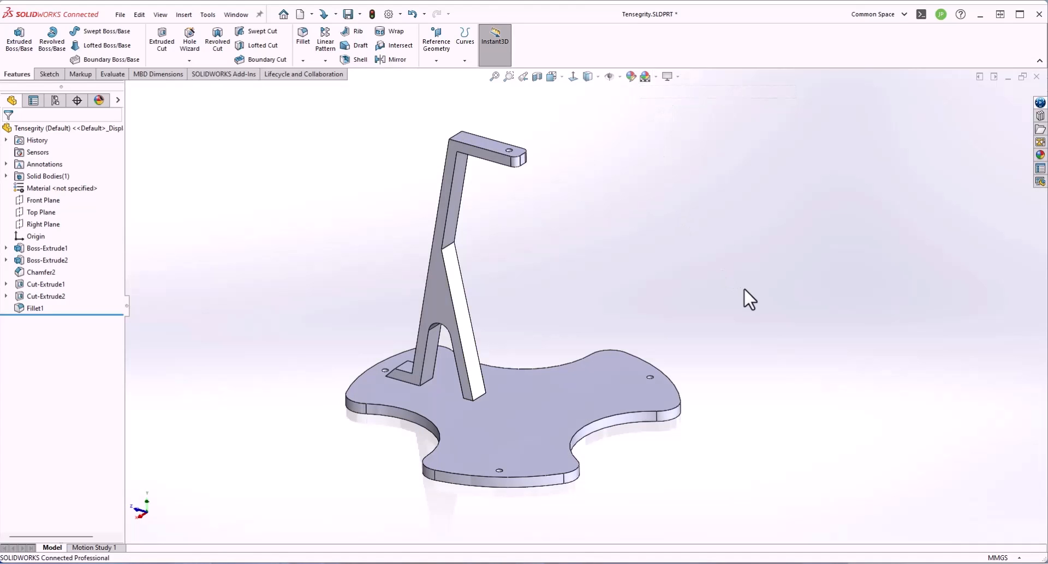
Try the Shaded, Hidden Lines Removed, Hidden Lines Visible and Wireframe display styles and return to Shaded With Edges
left_click(598, 77)
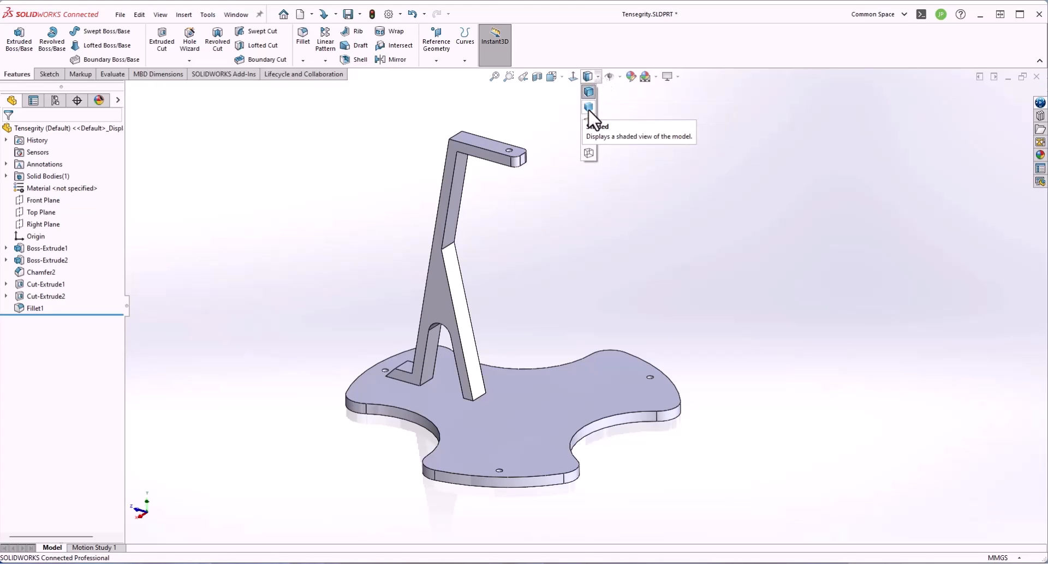
left_click(589, 107)
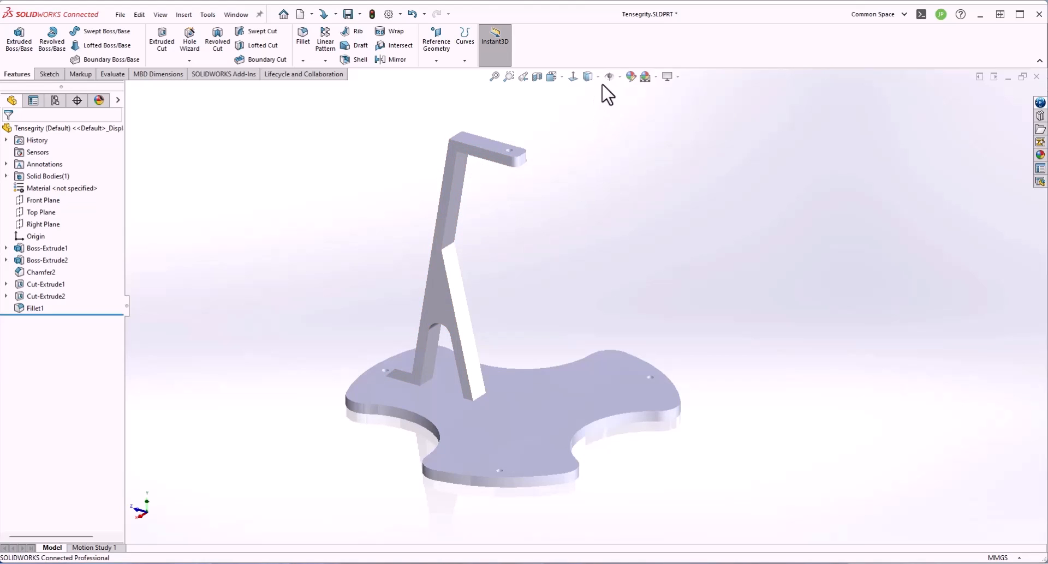
left_click(598, 77)
left_click(589, 131)
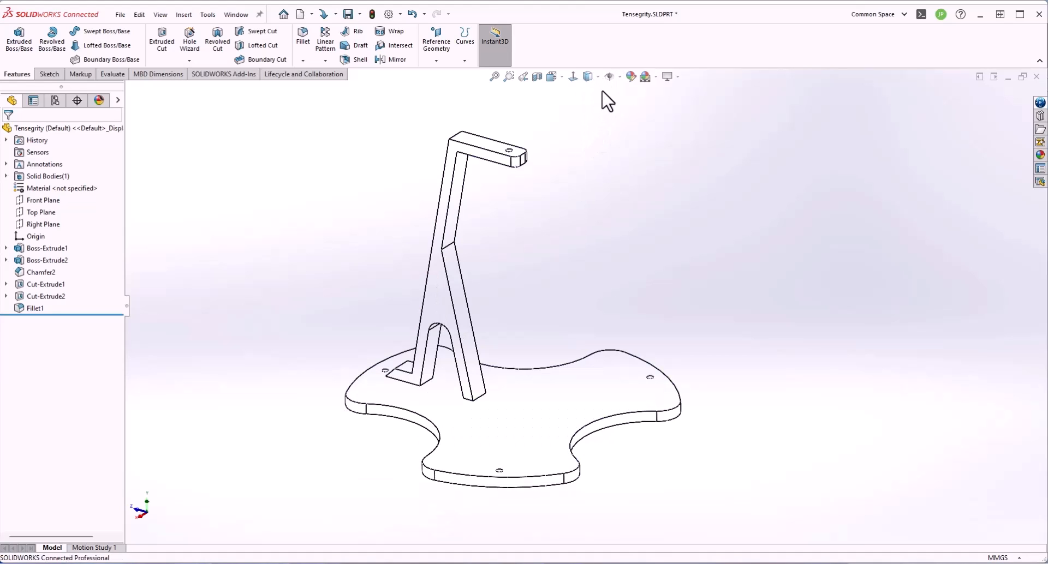
left_click(599, 77)
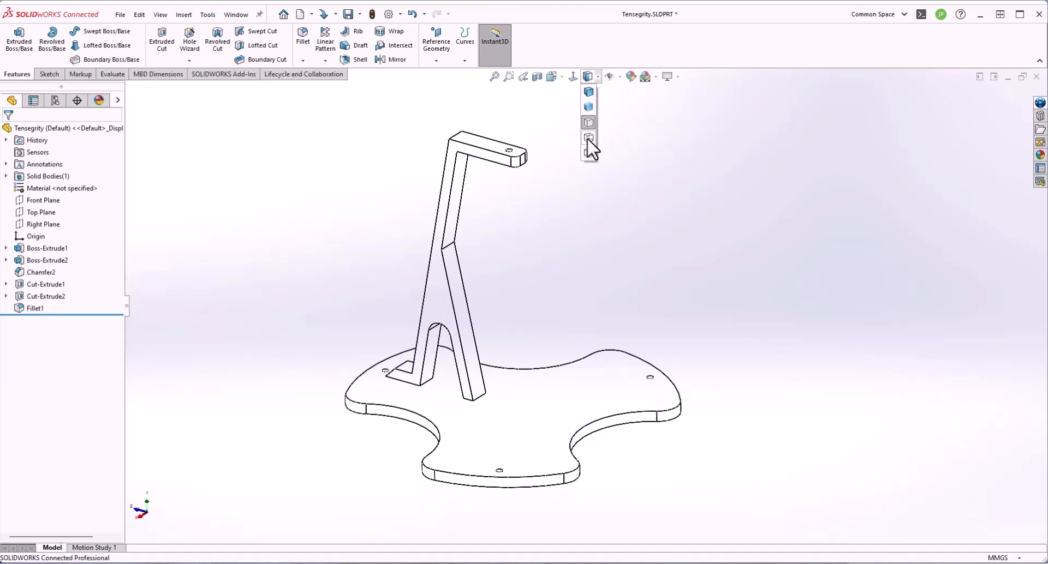
left_click(588, 138)
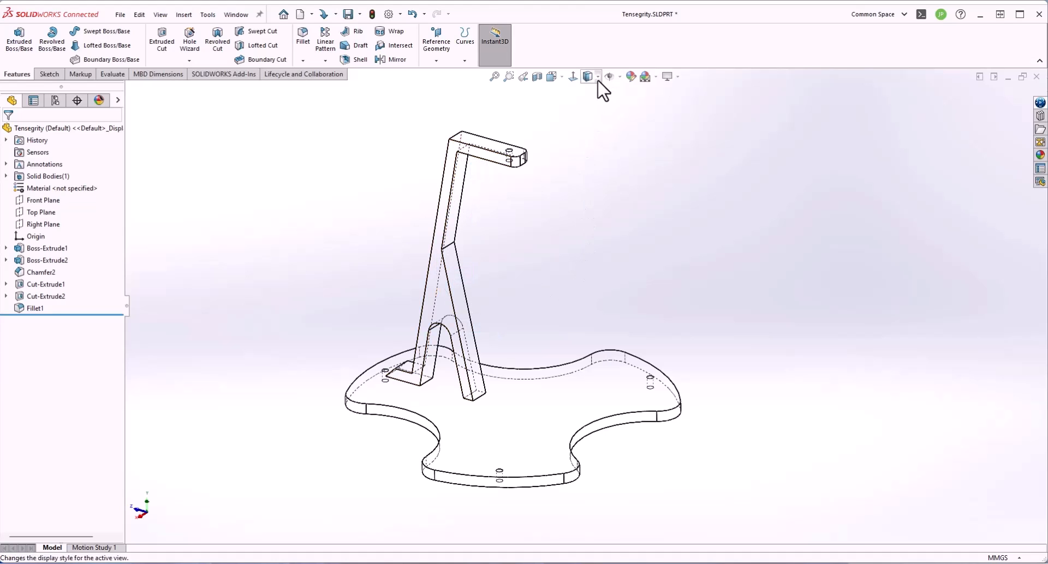
left_click(598, 77)
left_click(589, 154)
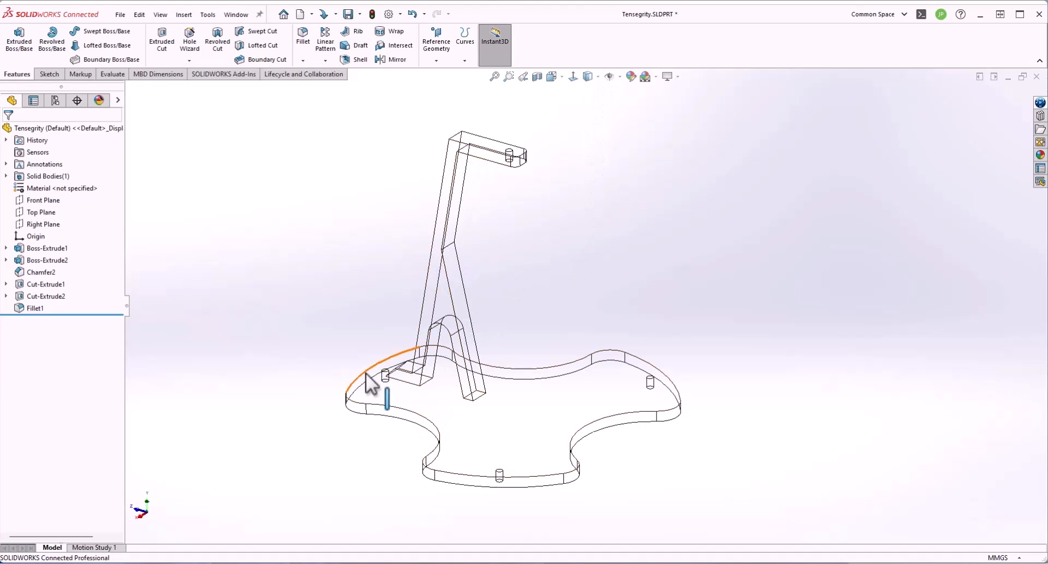
left_click(599, 77)
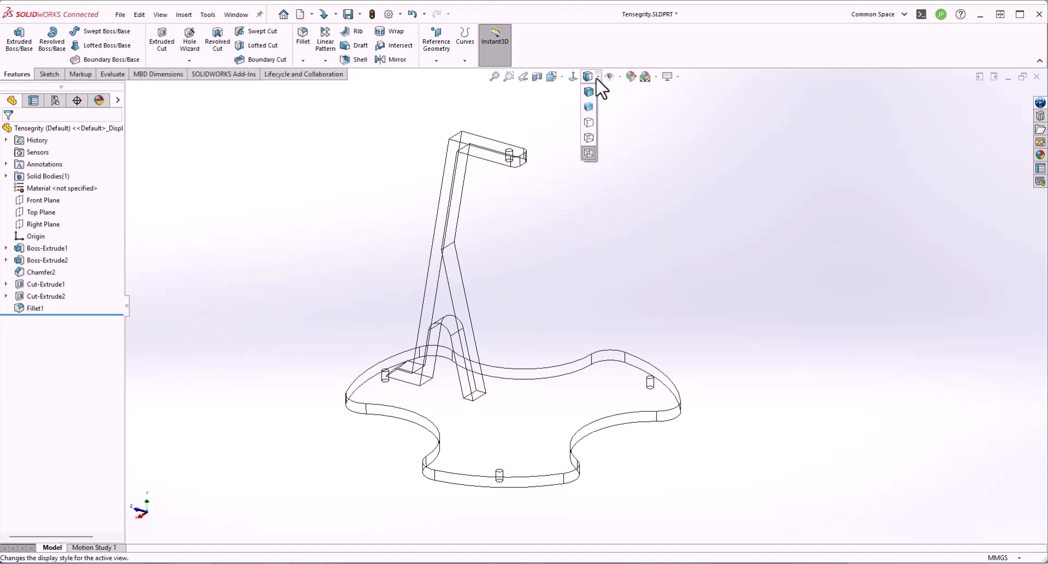
left_click(589, 91)
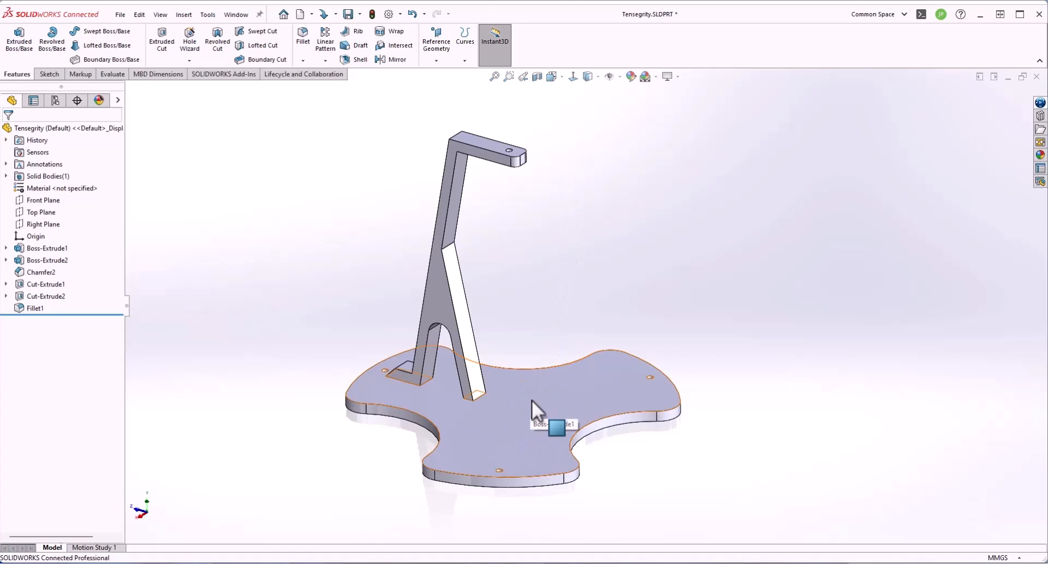
View the part normal to the upper face of its base plate, and return to an angled 3D view
left_click(548, 394)
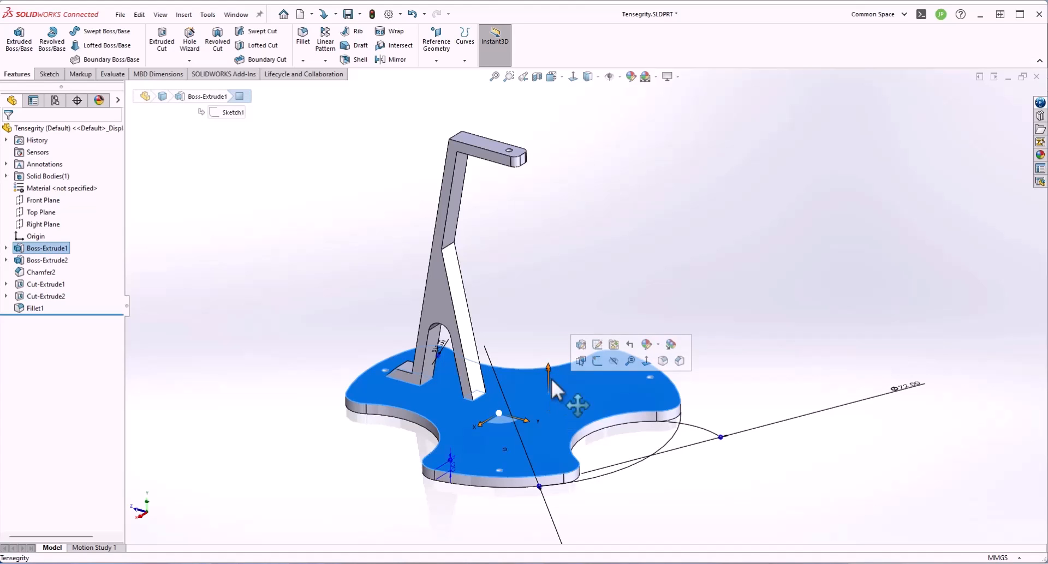
left_click(573, 77)
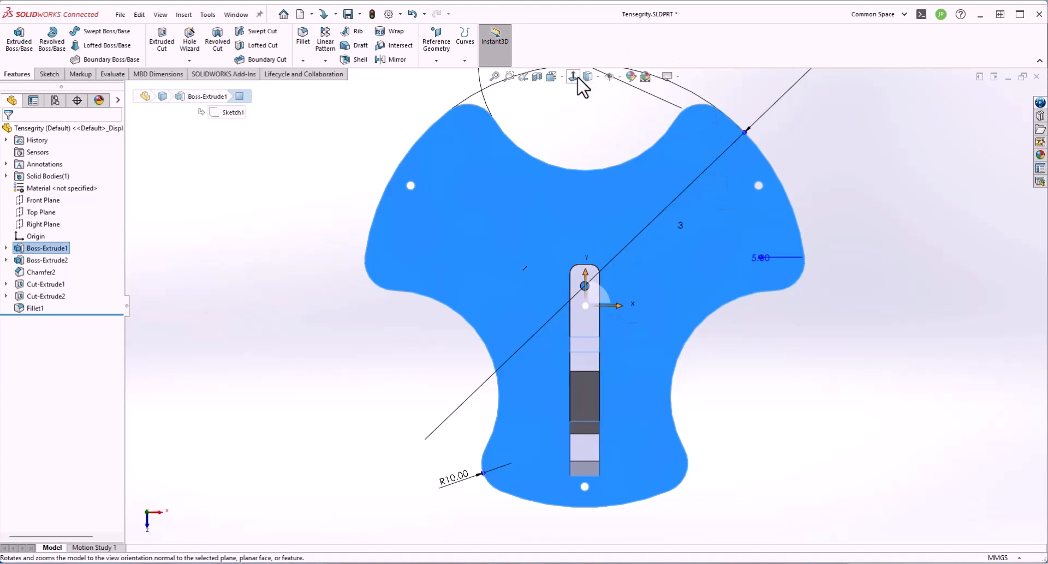
left_click(389, 392)
middle_click_drag(388, 392, 385, 342)
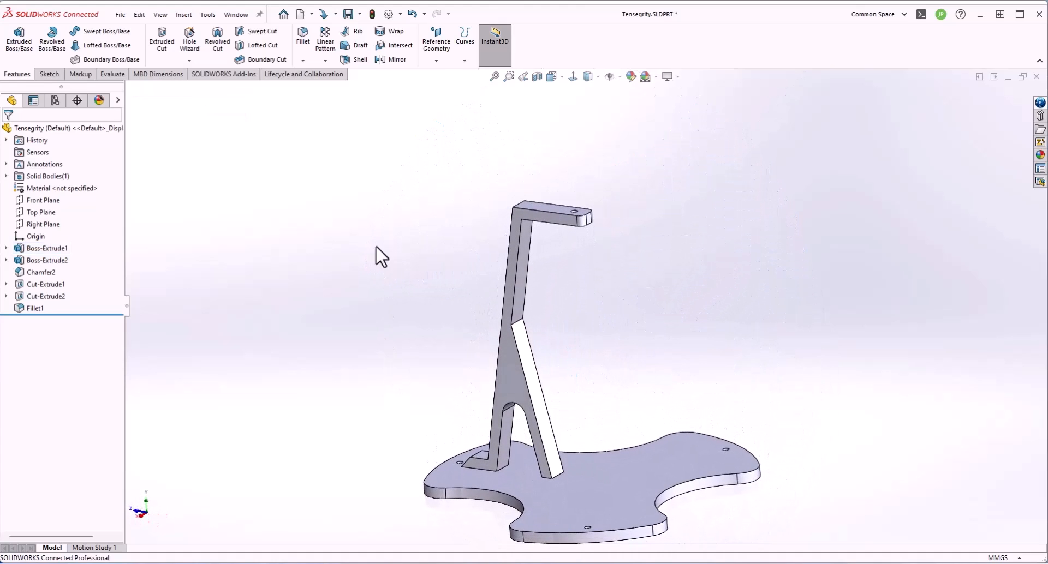
Search the customisable commands for "normal", try adding Normal To to the Heads-up View toolbar and remove the duplicate
left_click(401, 14)
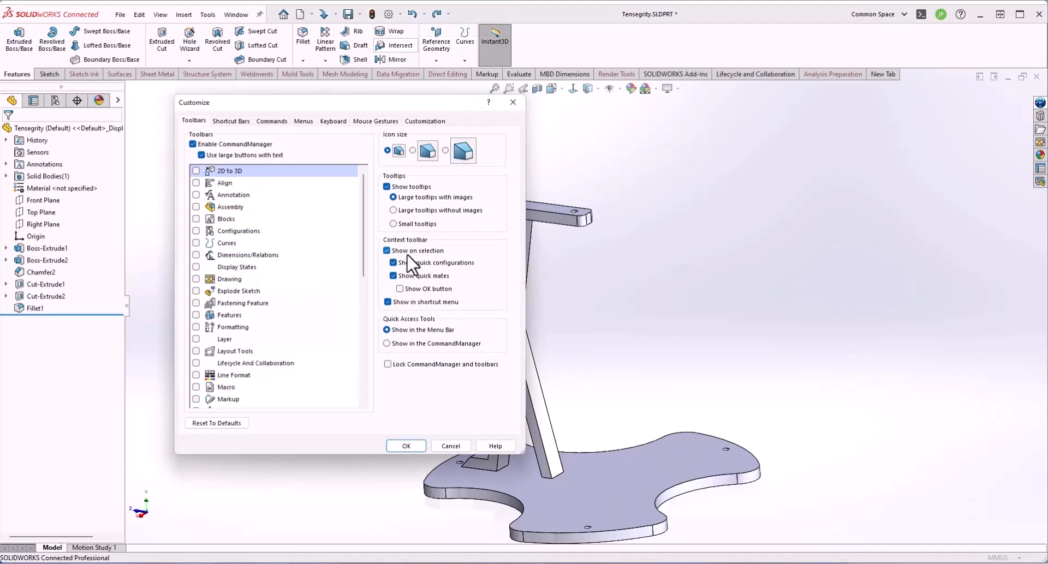
left_click(269, 121)
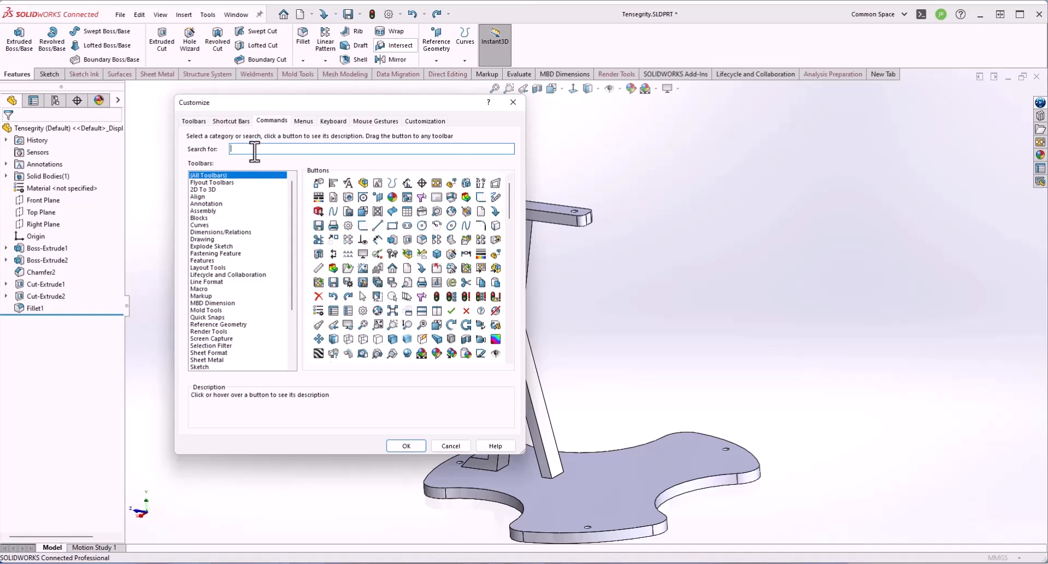
type("normal")
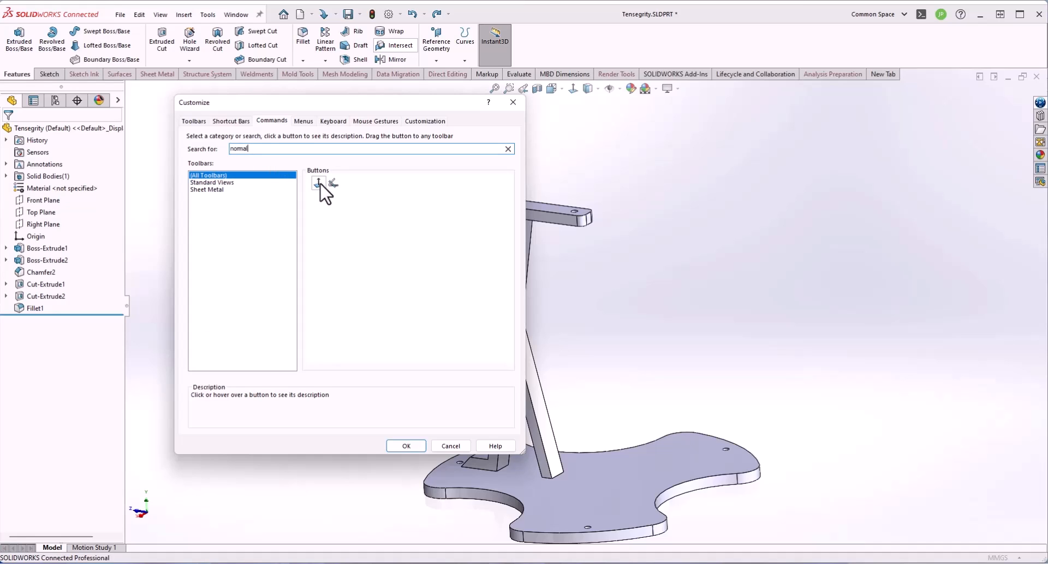
mouse_move(321, 185)
left_click_drag(320, 184, 569, 95)
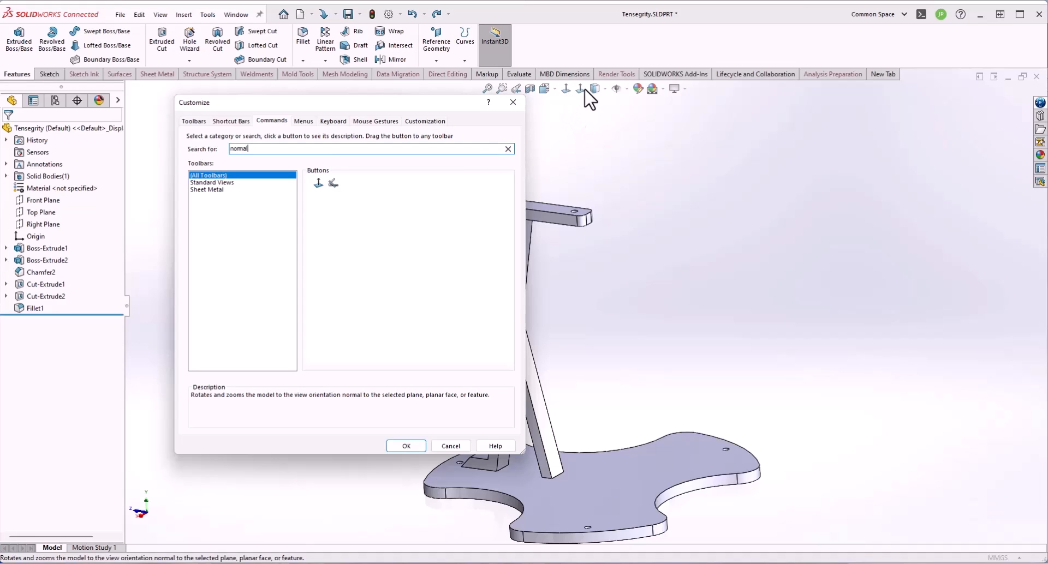
left_click_drag(566, 86, 421, 212)
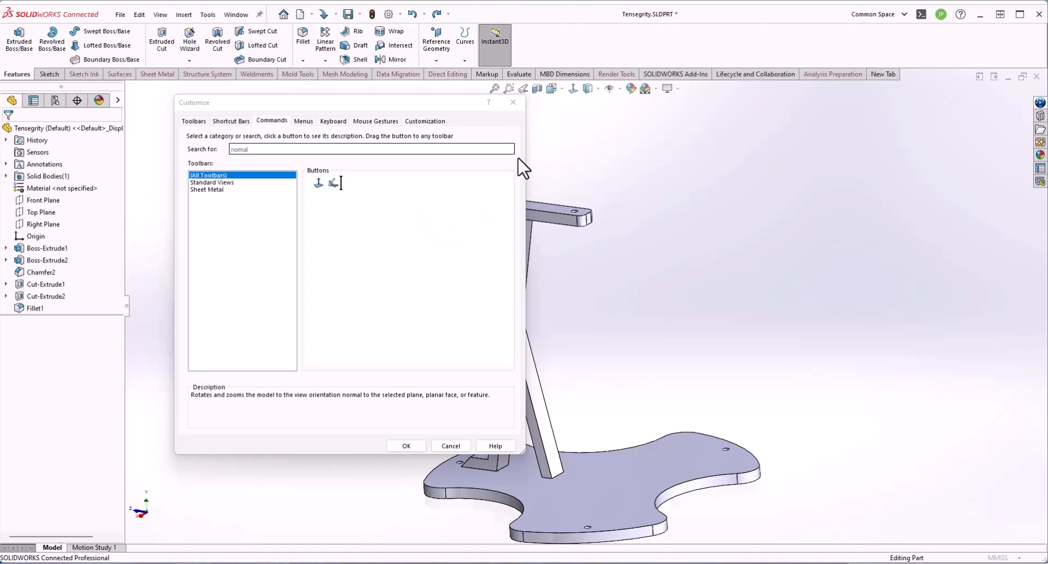
left_click(404, 450)
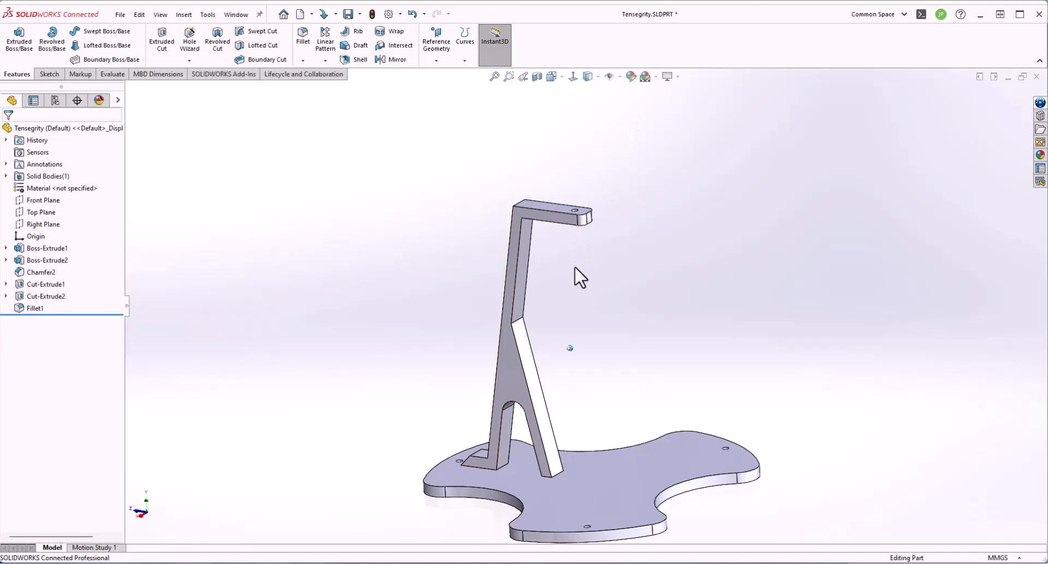
Orient the part to its Back view by picking the rear face of the View Selector cube
middle_click_drag(576, 273, 627, 304)
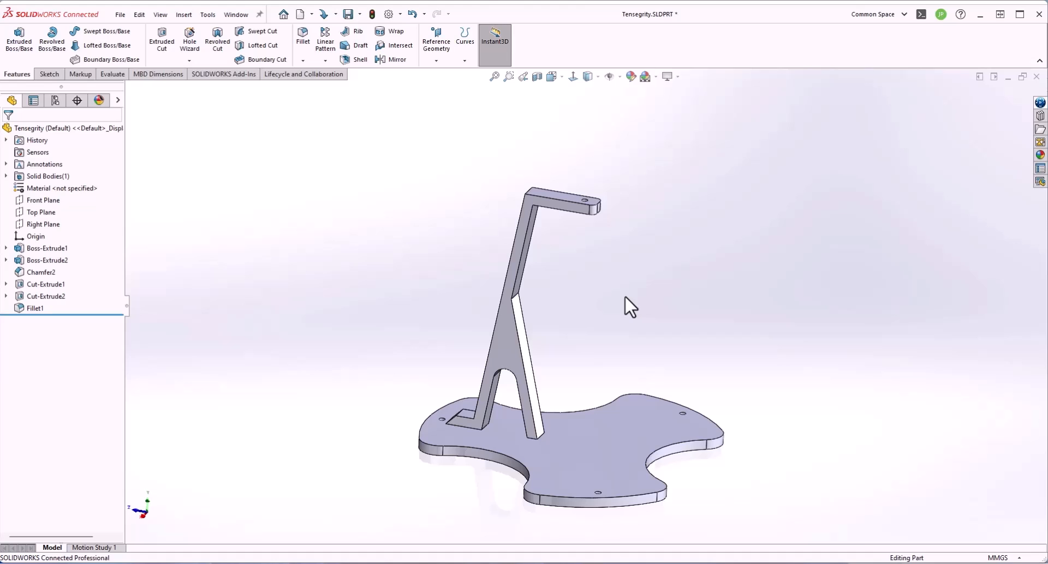
left_click(562, 81)
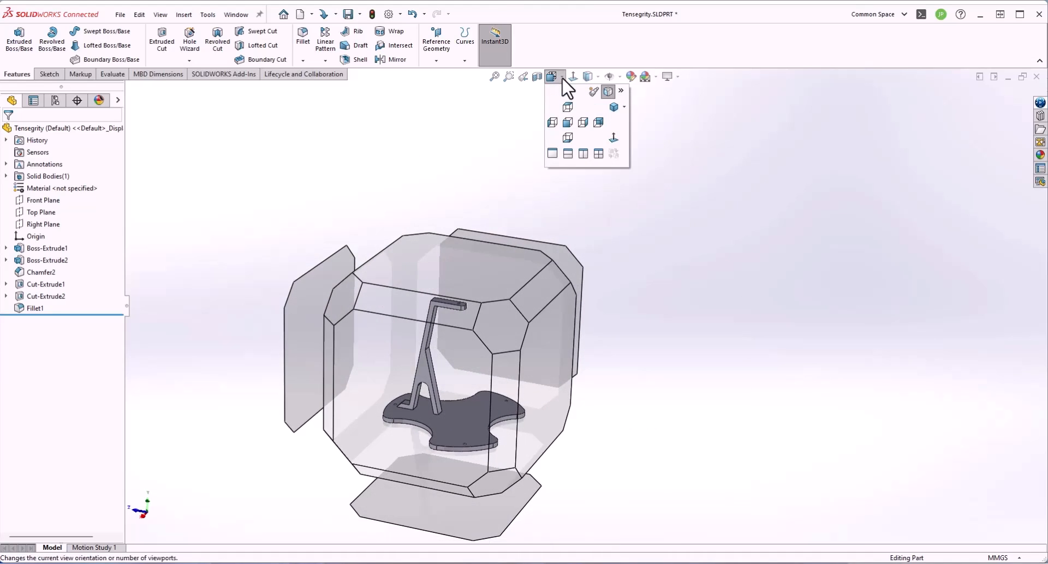
mouse_move(511, 259)
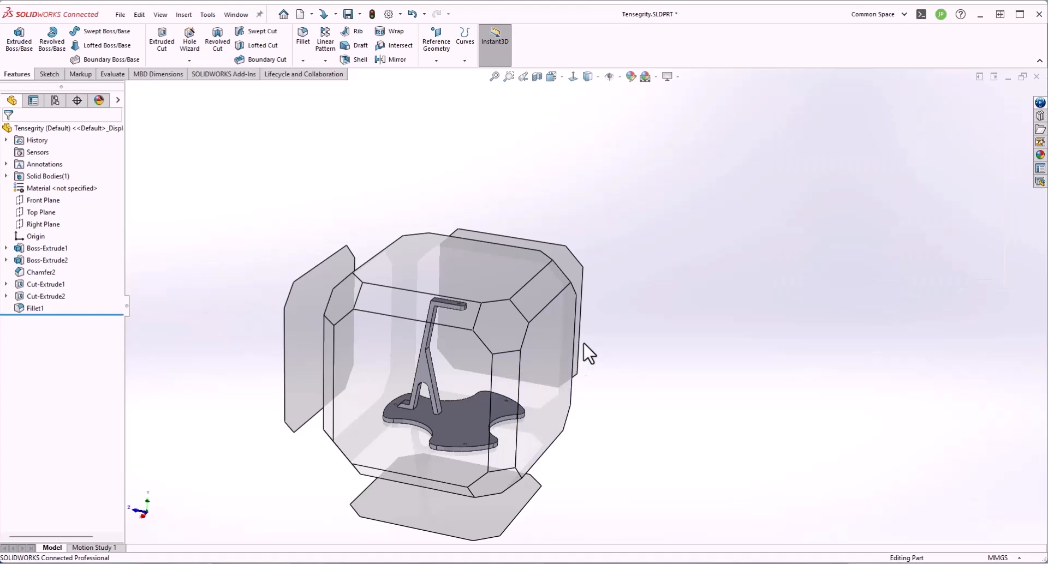
left_click(547, 352)
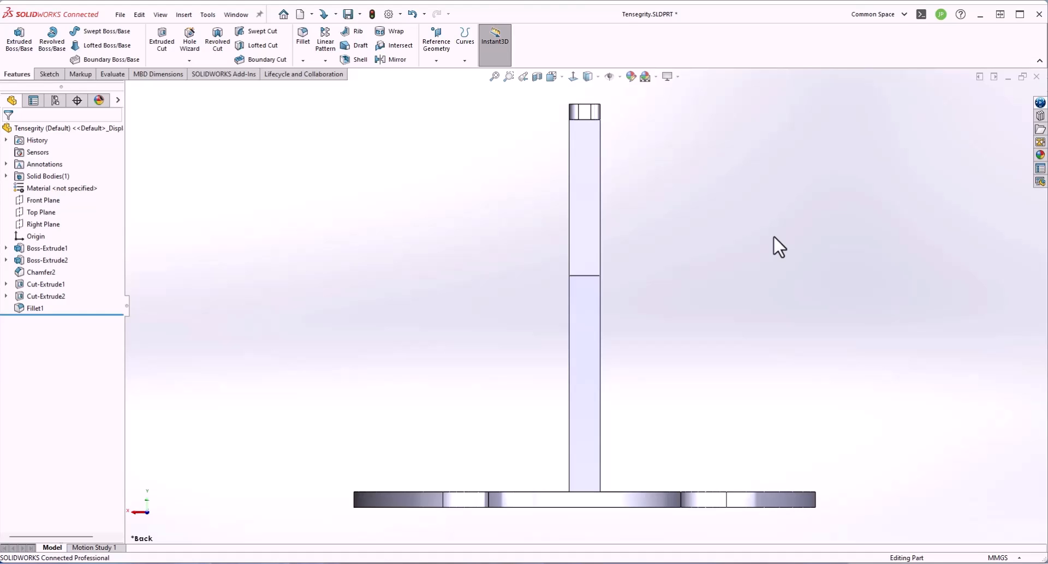
Use the View Selector cube to orient the part to an upper corner view, and view it straight from above
key("space")
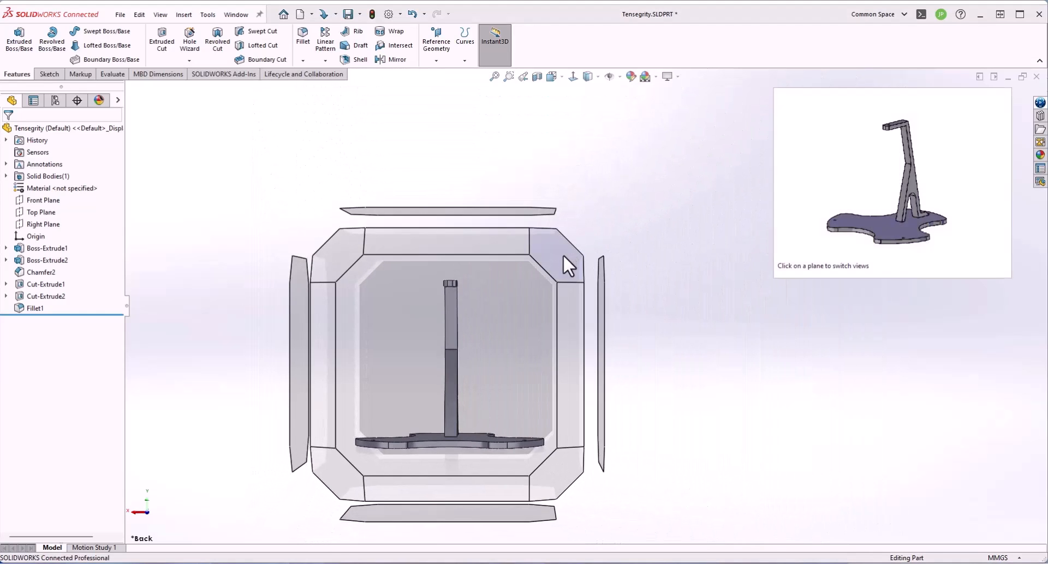
left_click(563, 257)
key("space")
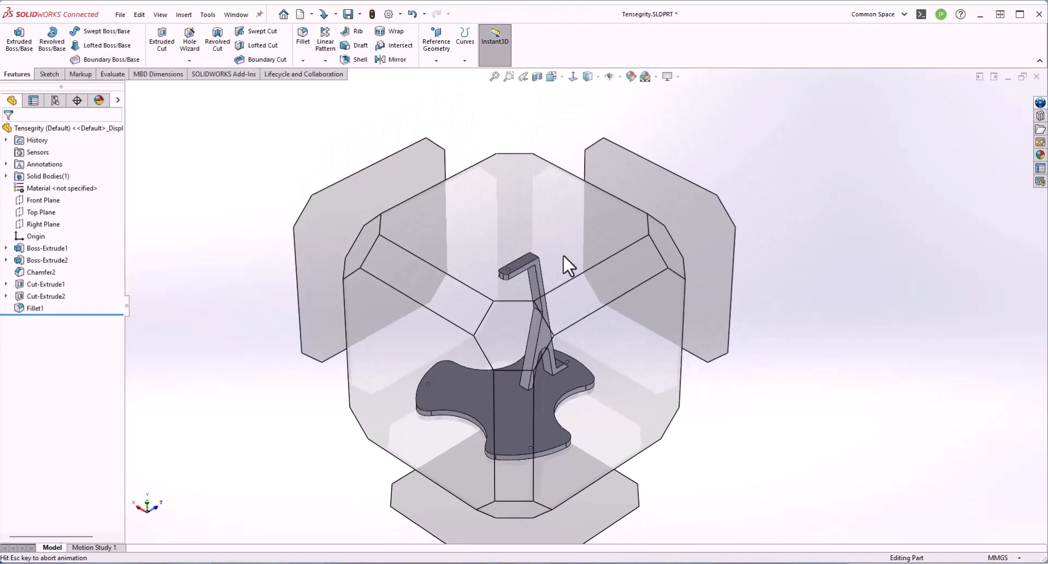
left_click(461, 270)
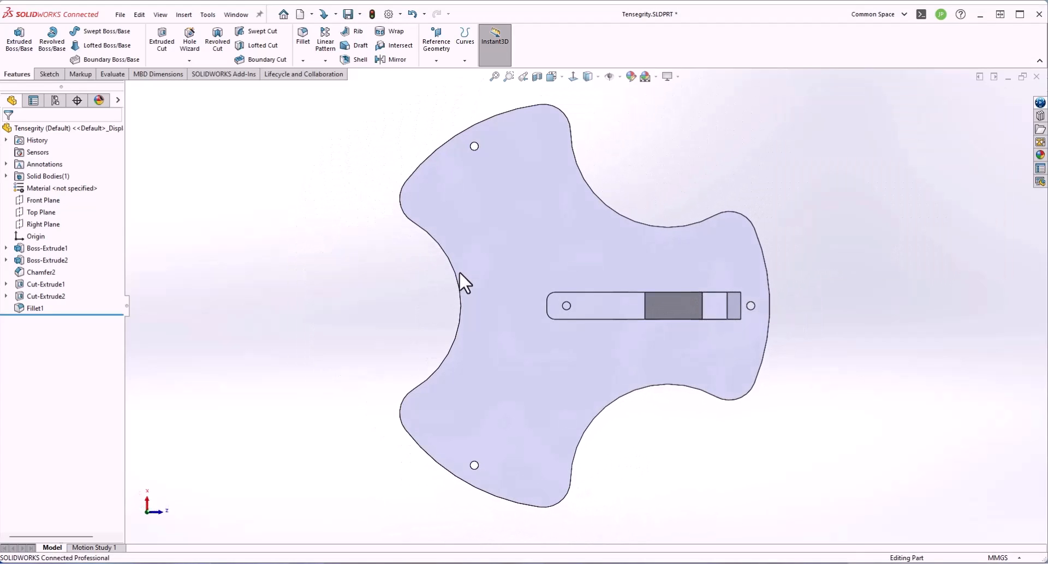
Show the part in the Four View layout and shift the model slightly within the Left view
left_click(563, 77)
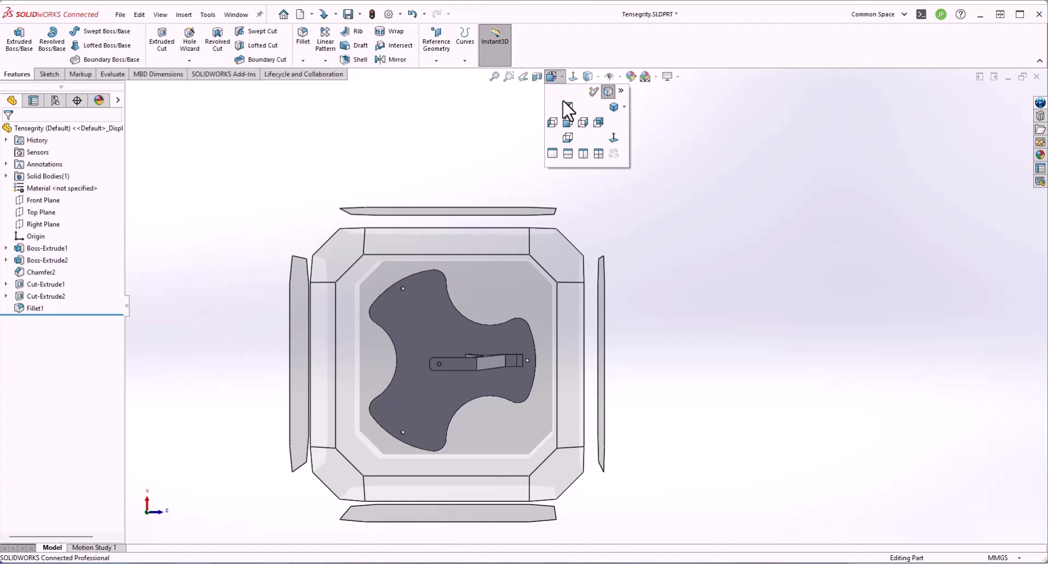
left_click(625, 108)
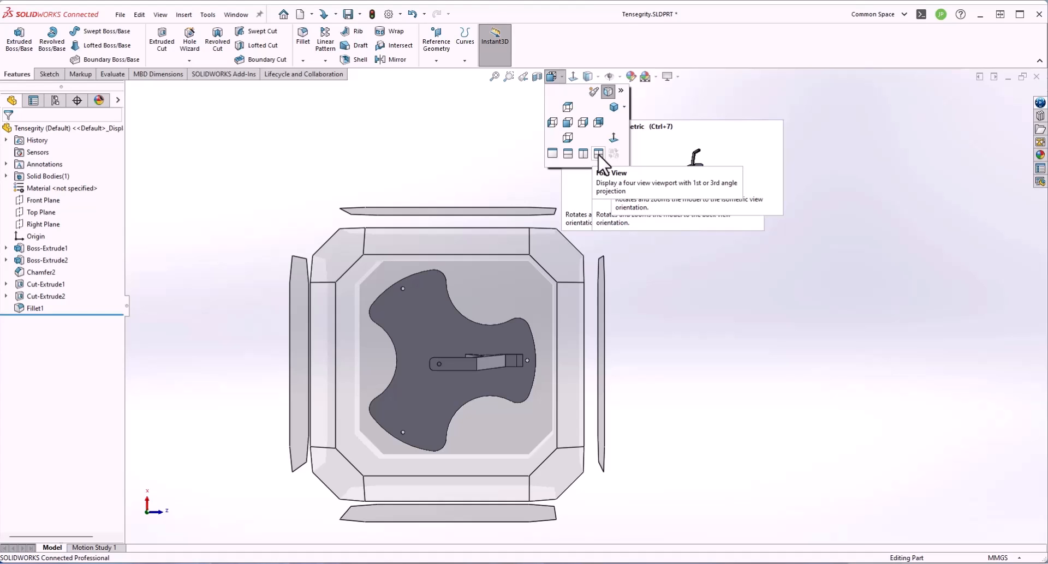
left_click(598, 153)
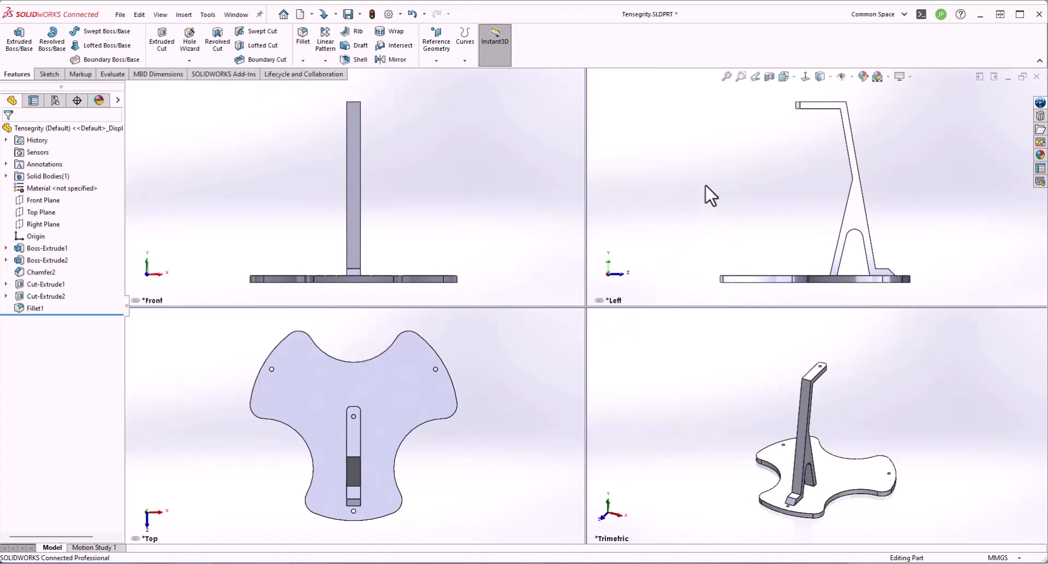
mouse_move(758, 199)
middle_mouse_down("ctrl")
mouse_move(774, 183)
mouse_move(768, 191)
middle_mouse_up("ctrl")
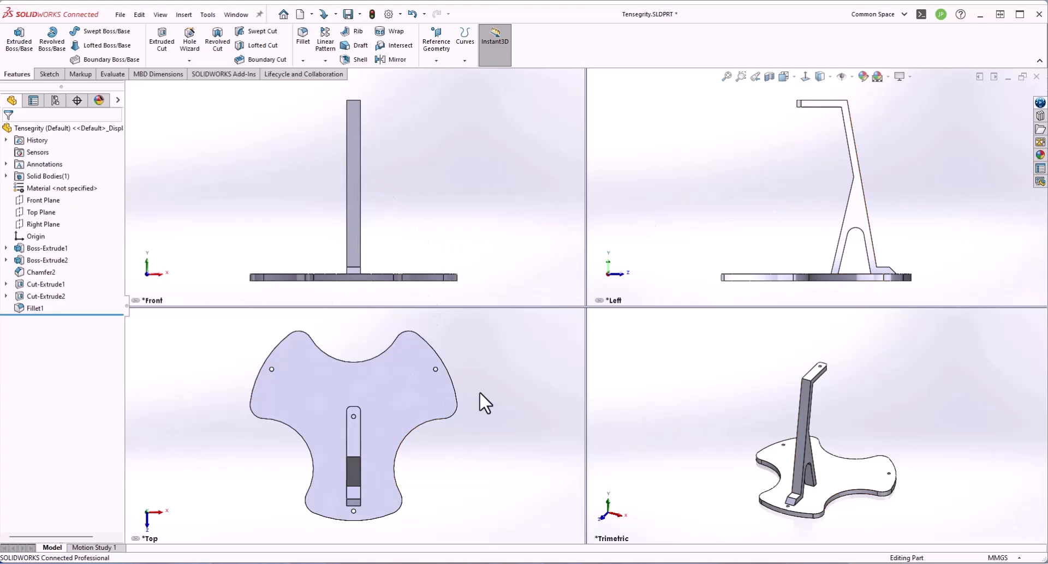
Return to a Single View display of the part and rotate it to an angled 3D view
left_click(788, 77)
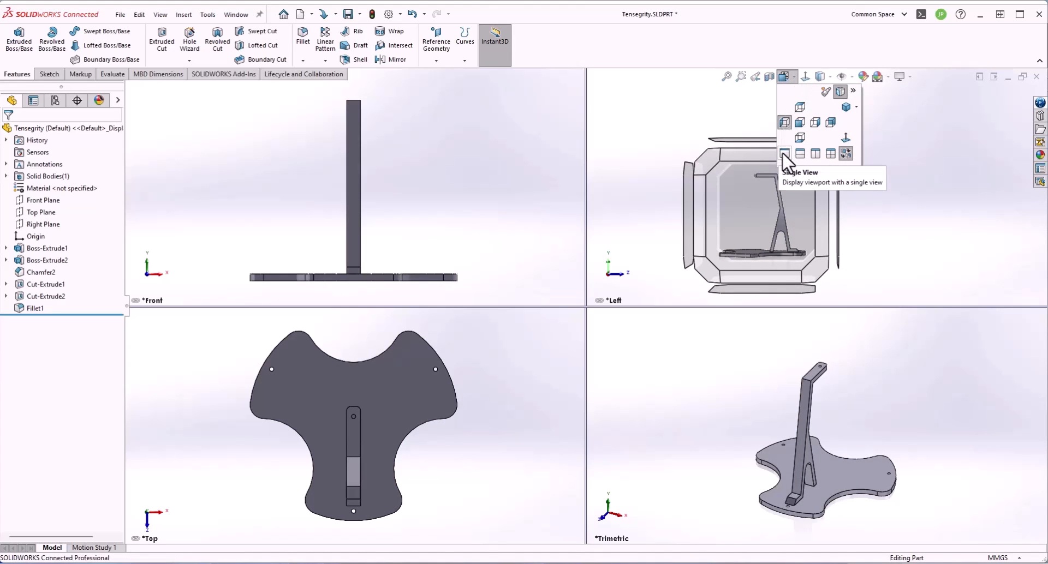
left_click(784, 153)
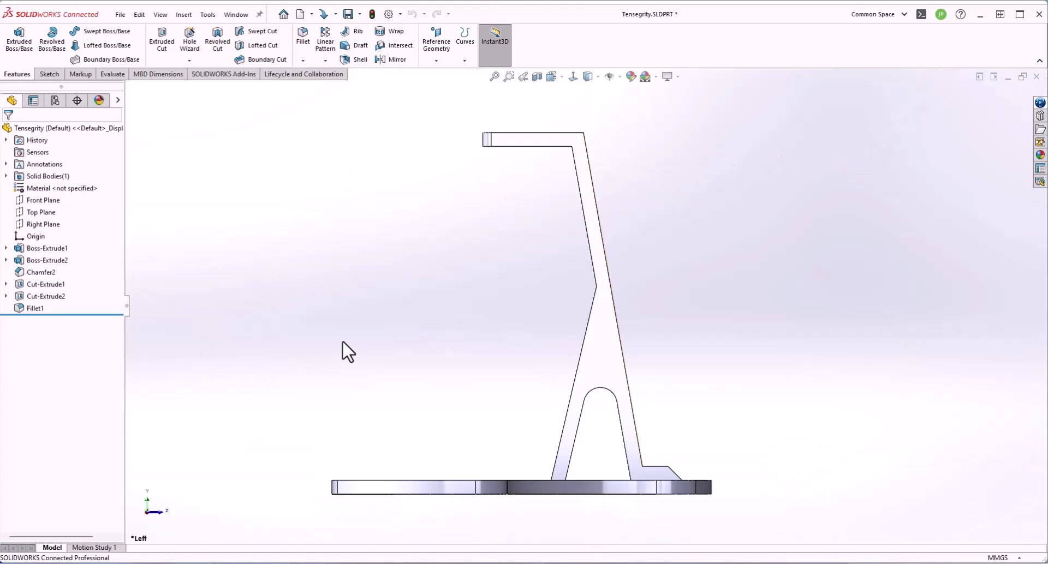
middle_click_drag(348, 352, 385, 246)
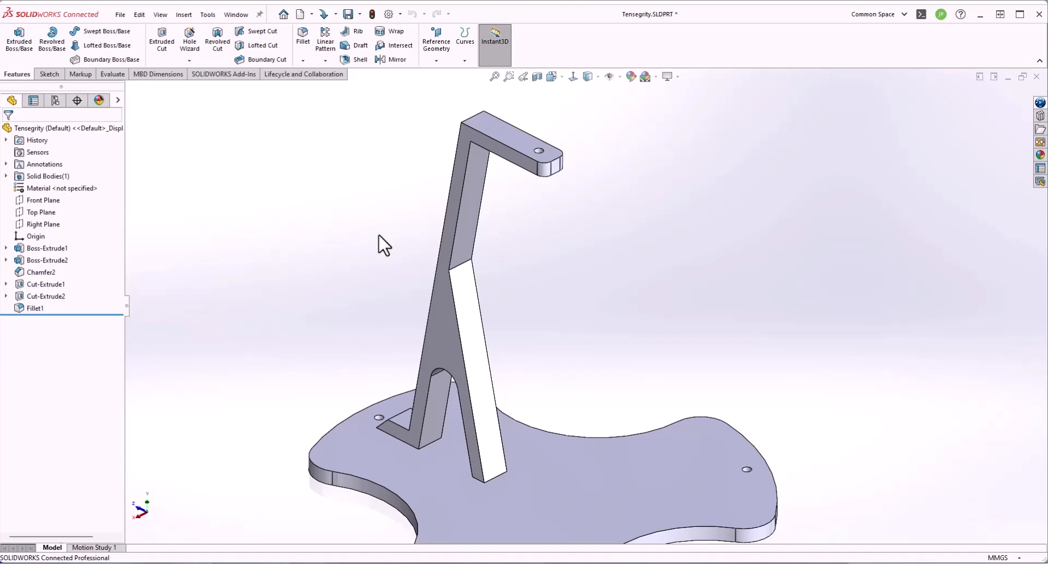
Zoom to Area on the upright and on the small hole beside its foot, and fit the whole part back into view
left_click(509, 77)
left_click_drag(372, 180, 604, 502)
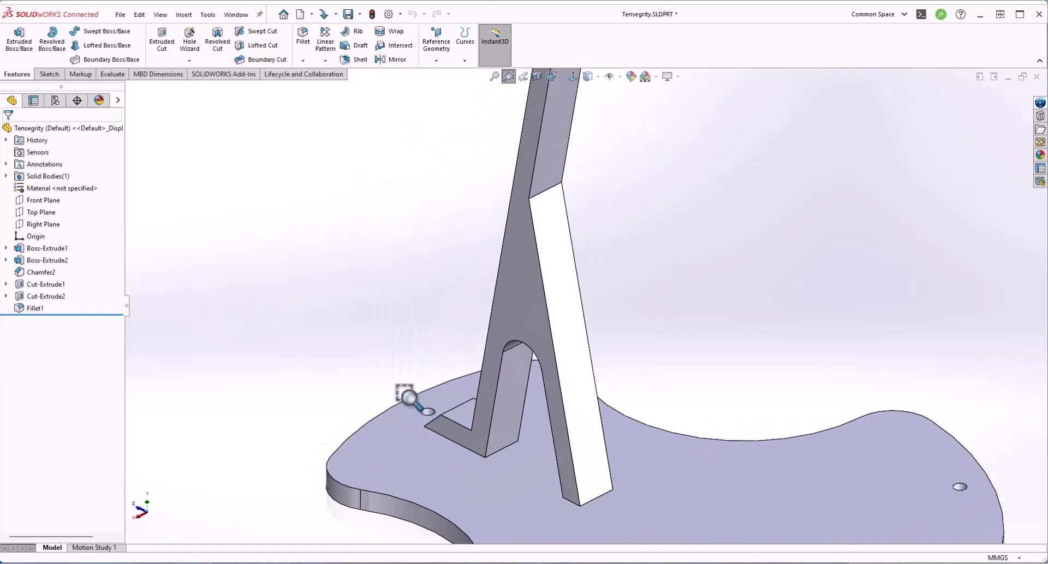
left_click_drag(395, 382, 456, 446)
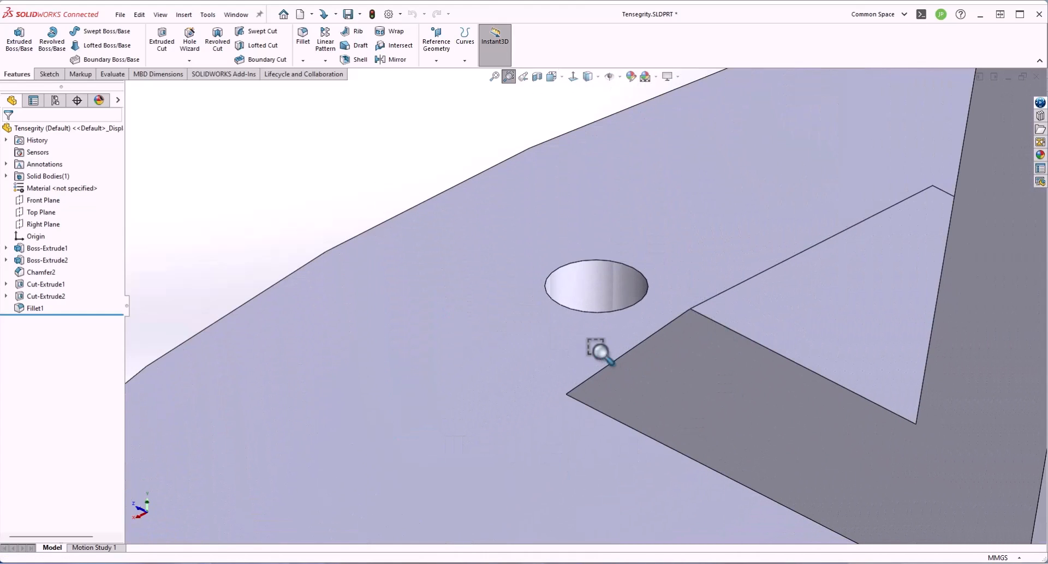
left_click(495, 76)
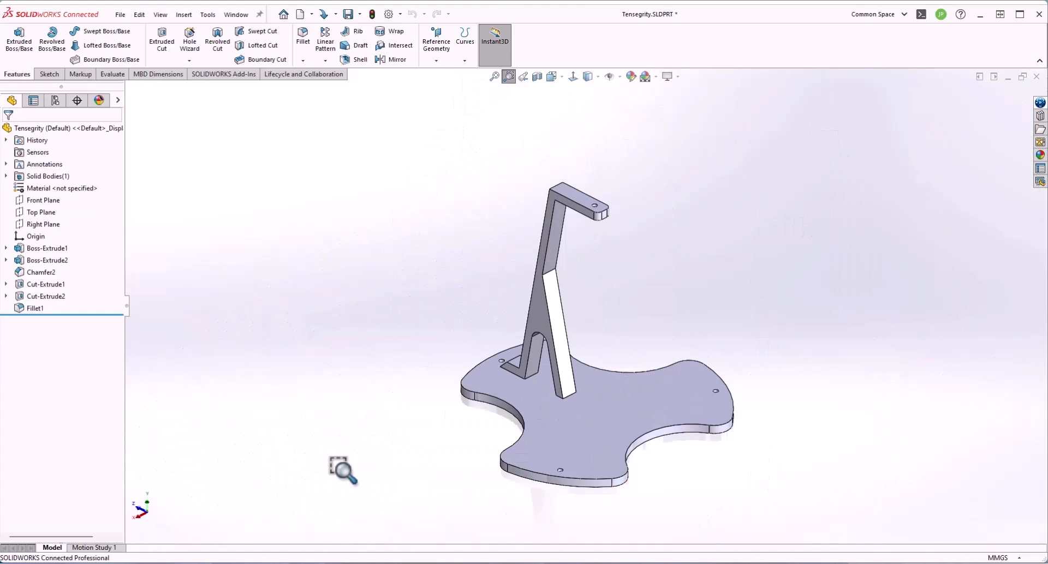
left_click(510, 78)
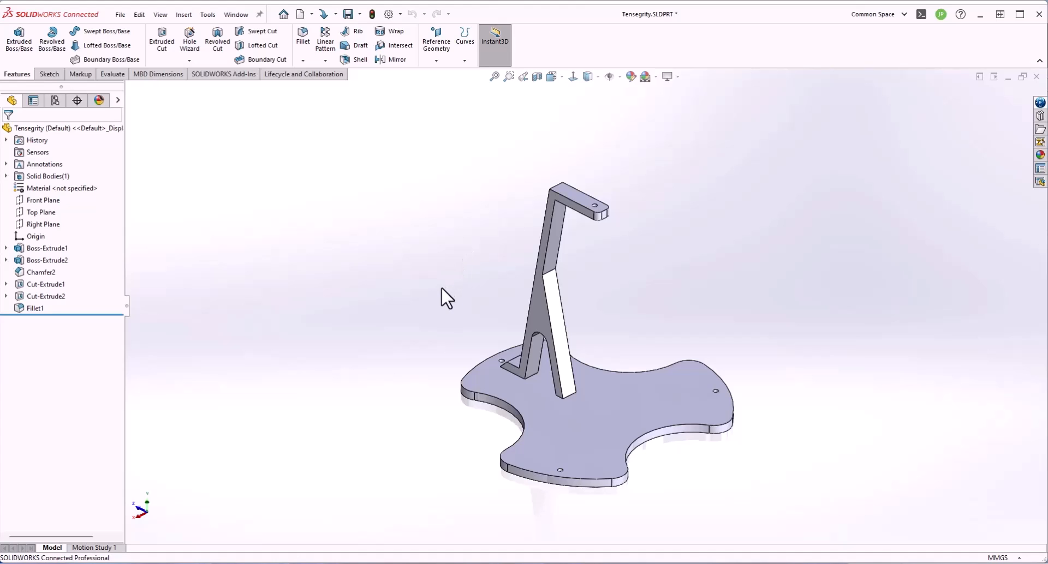
Practise zooming out and in, panning and freely rotating the part, ending in an upright angled 3D view
scroll(439, 273, "up", 4)
scroll(438, 272, "up", 3)
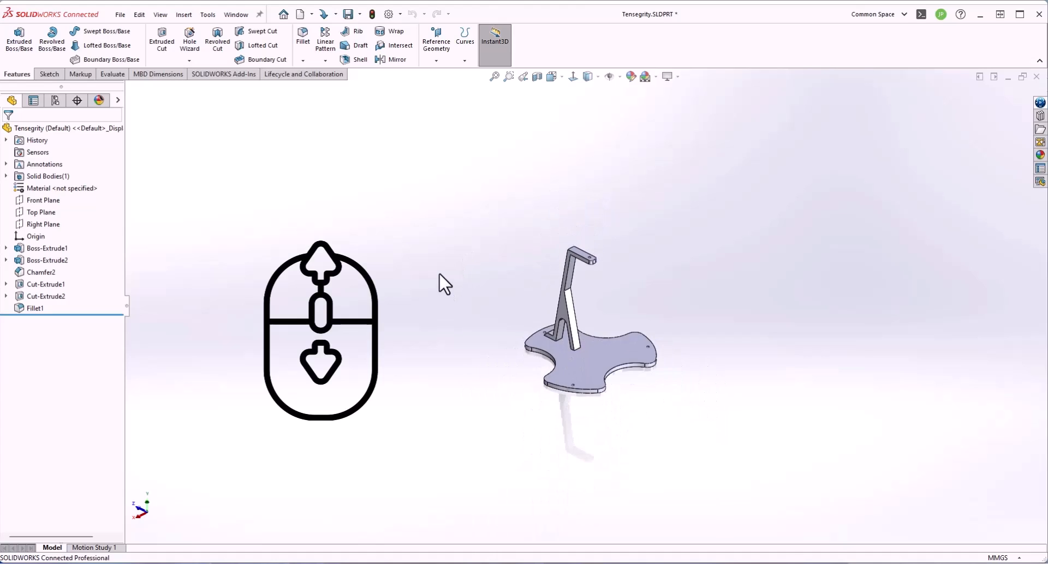
scroll(503, 286, "down", 5)
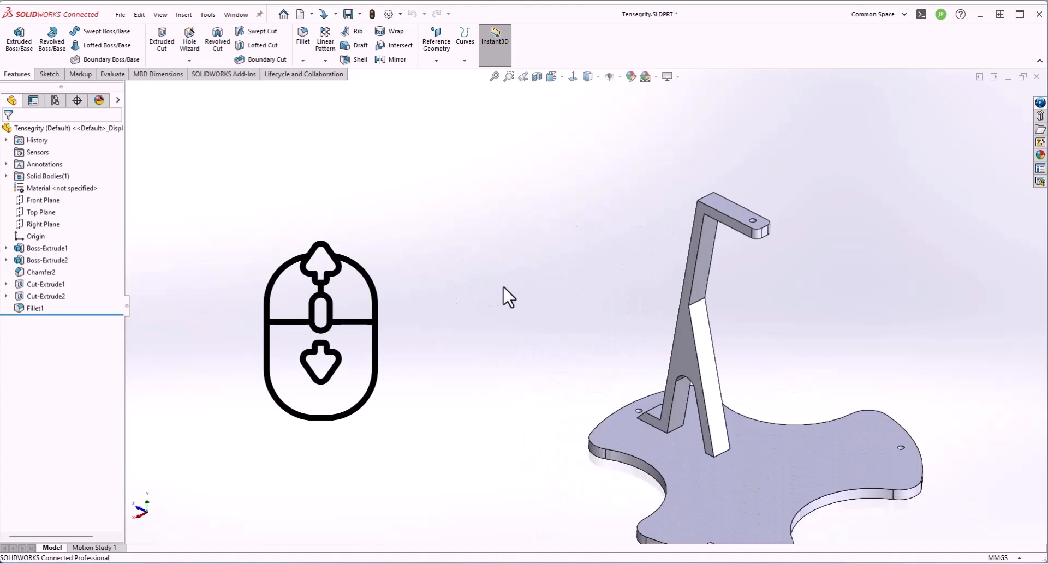
scroll(503, 286, "up", 3)
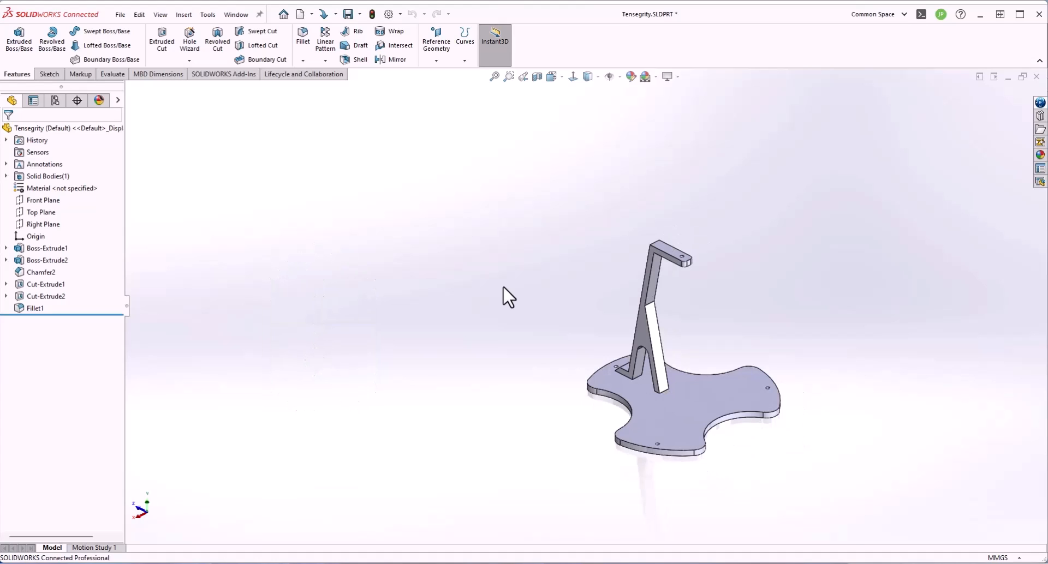
key("ctrl")
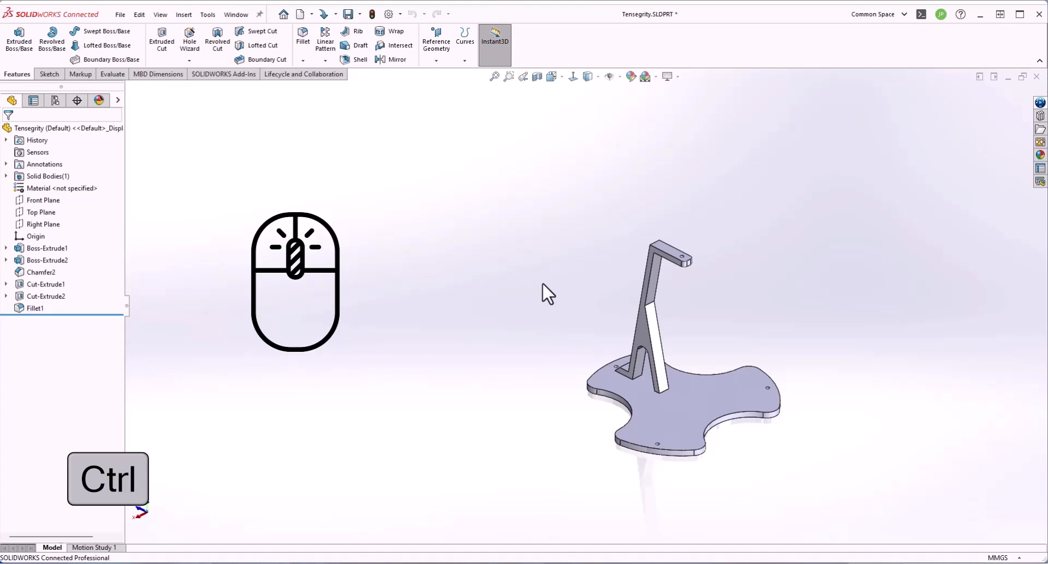
middle_click_drag(545, 283, 425, 49, "ctrl")
middle_click_drag(540, 451, 479, 370)
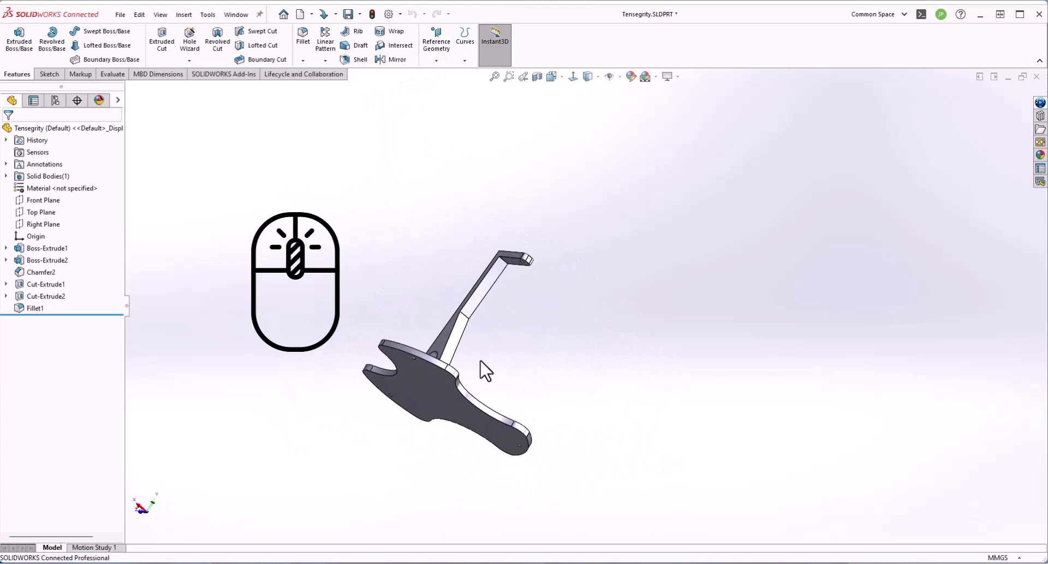
middle_click_drag(379, 224, 612, 298)
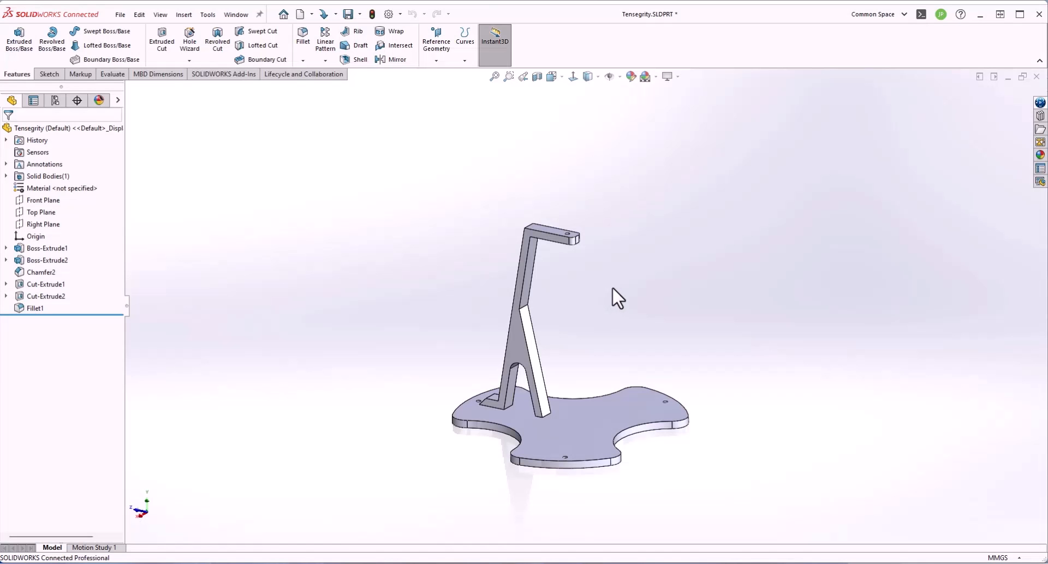
Create a new part document and open its document unit settings
left_click(299, 14)
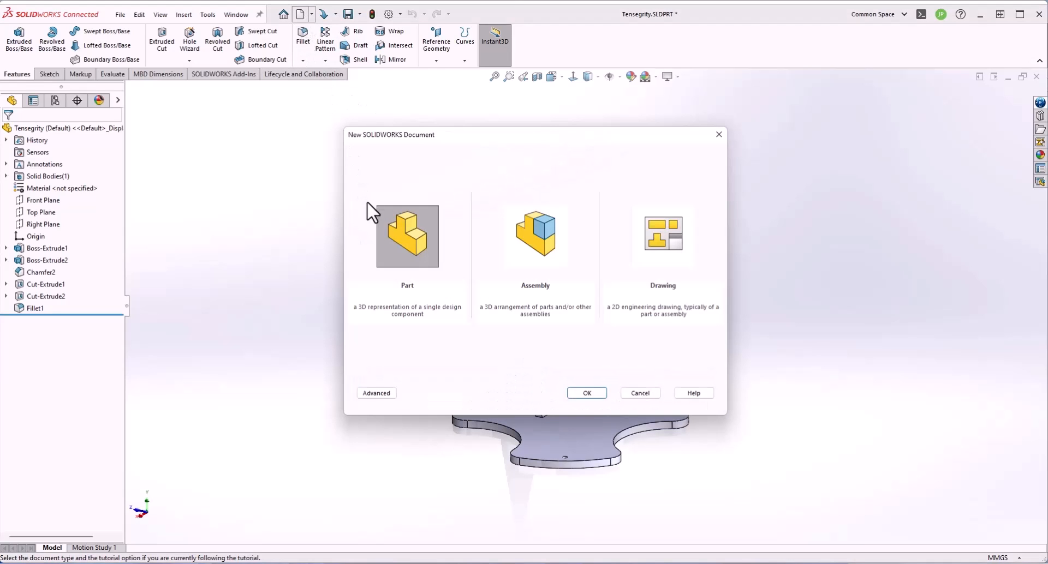
left_click(587, 393)
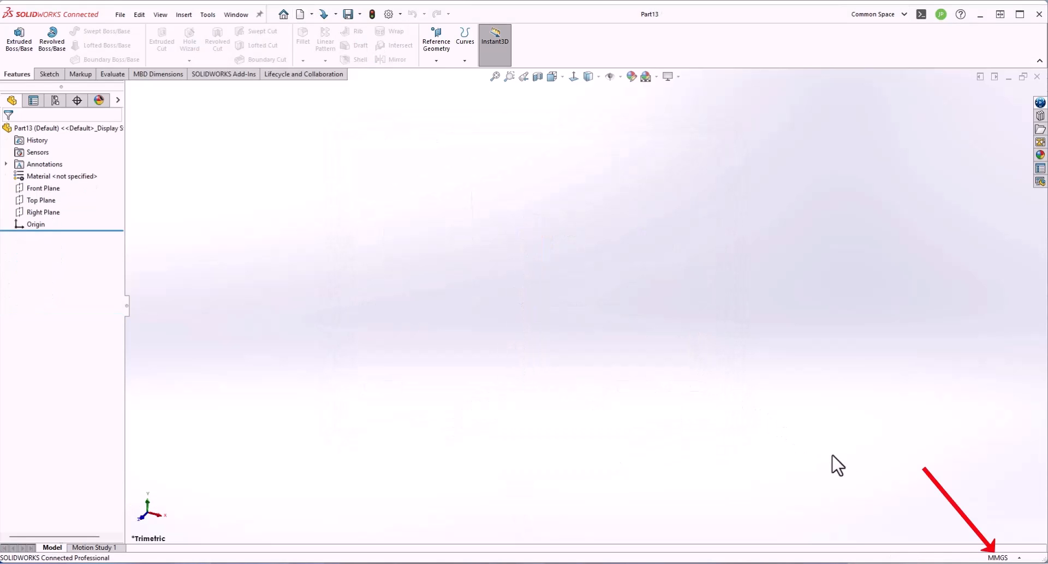
left_click(1018, 558)
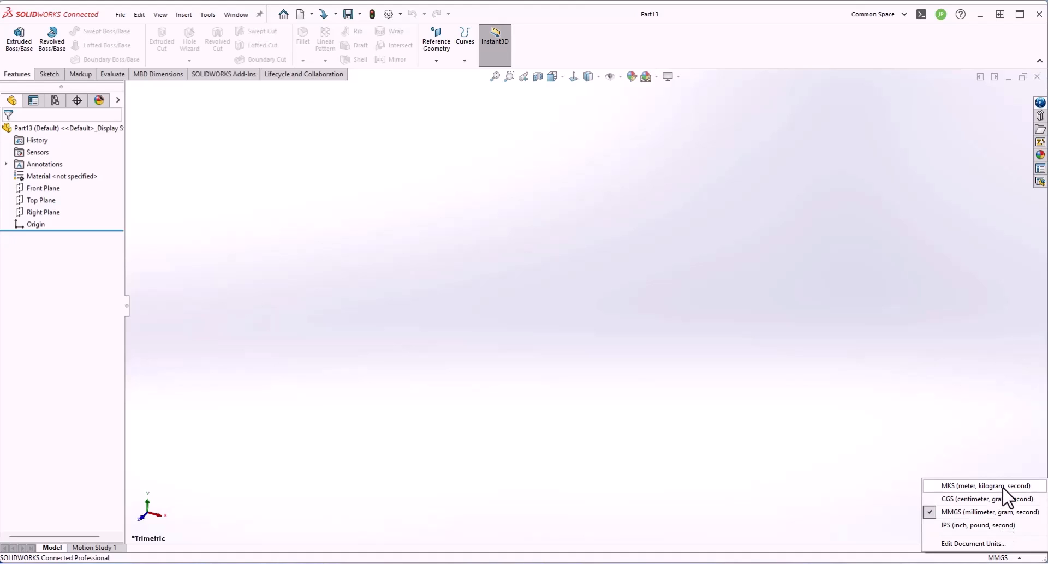
left_click(972, 544)
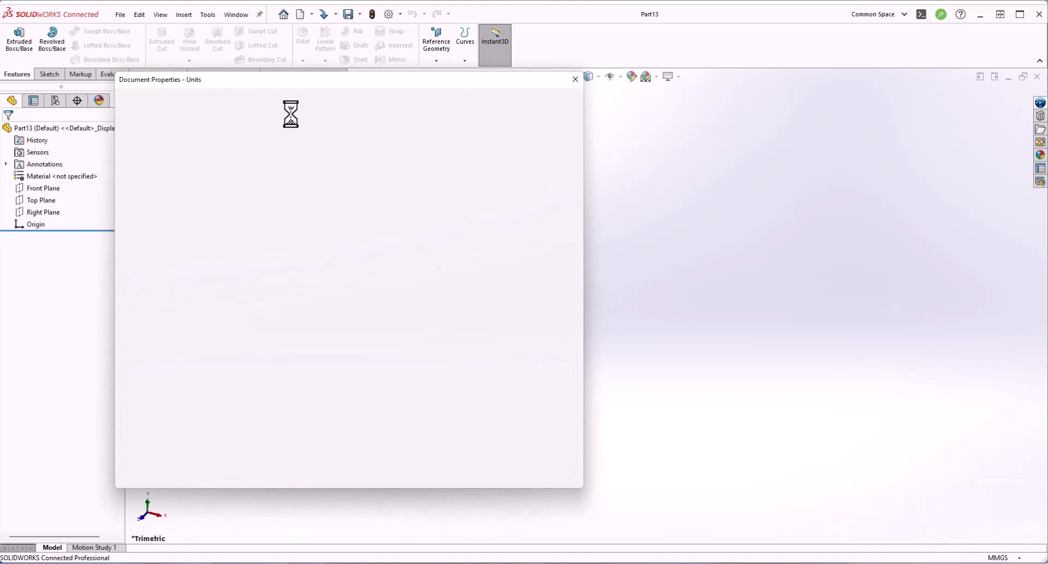
left_click_drag(241, 81, 413, 80)
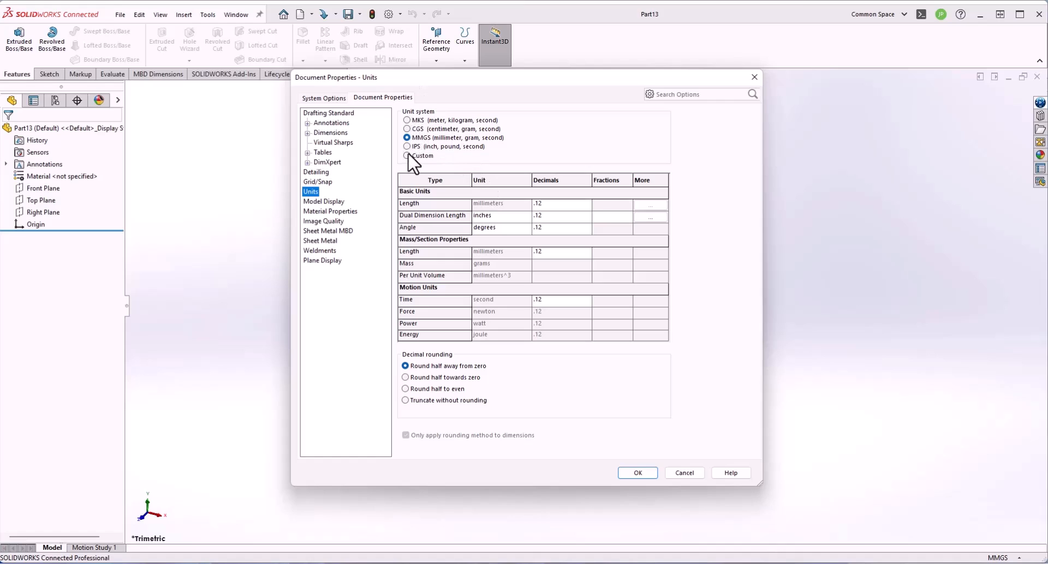
Set the decimals of the basic length unit and of the mass/section property length to .1234
left_click(557, 205)
left_click(586, 204)
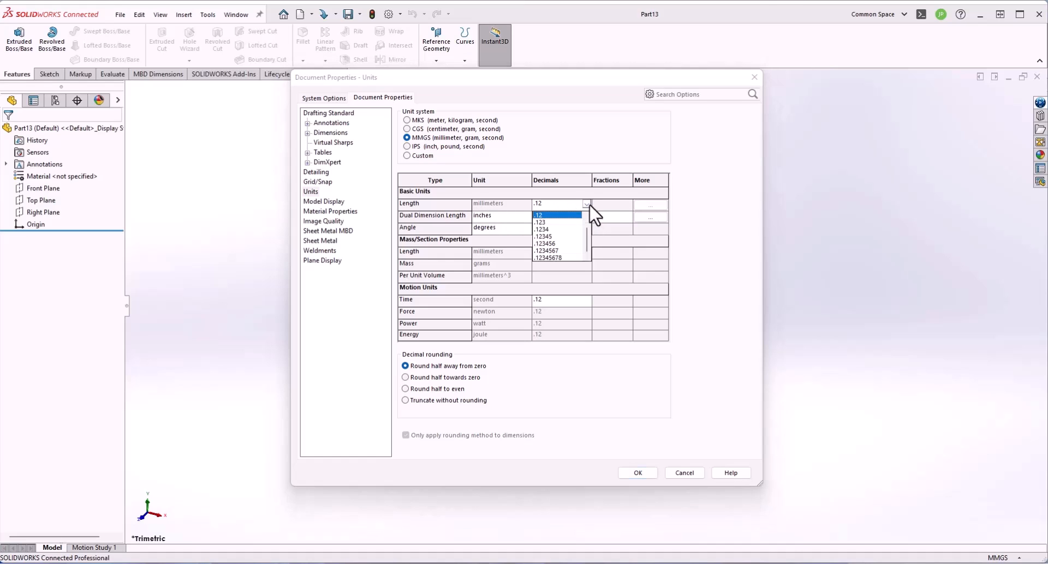
left_click(545, 229)
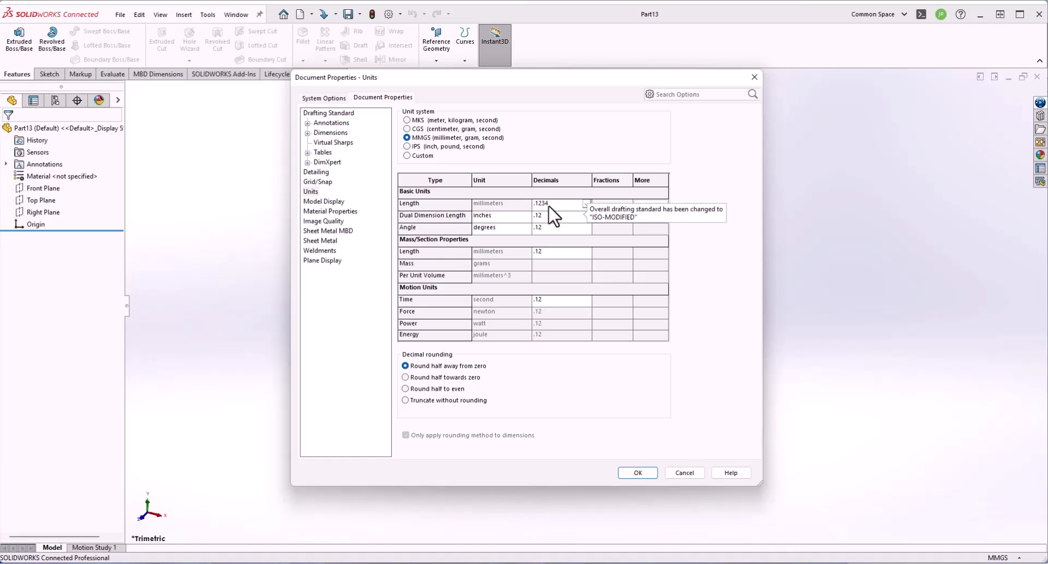
left_click(567, 253)
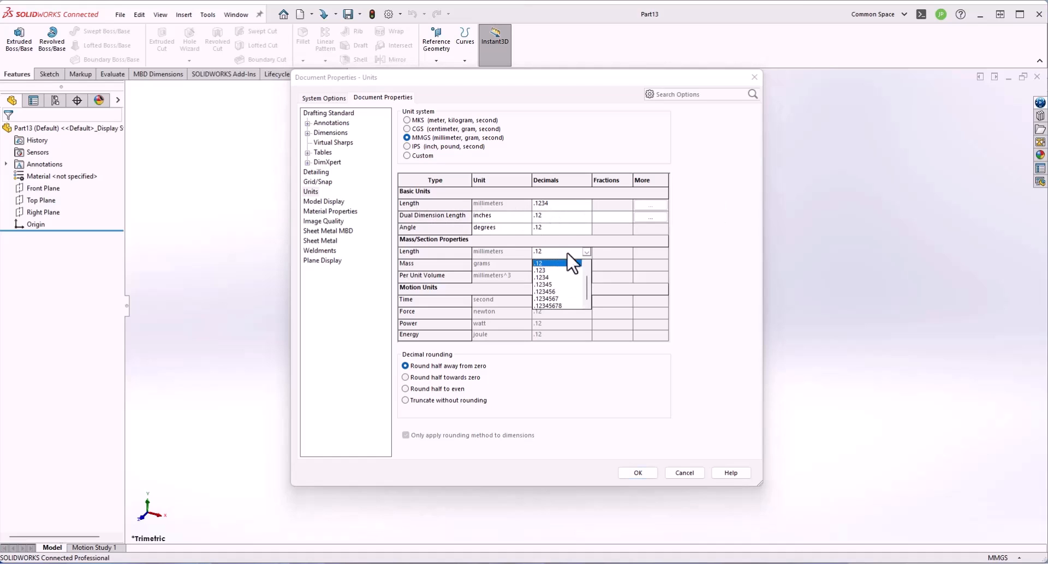
left_click(552, 278)
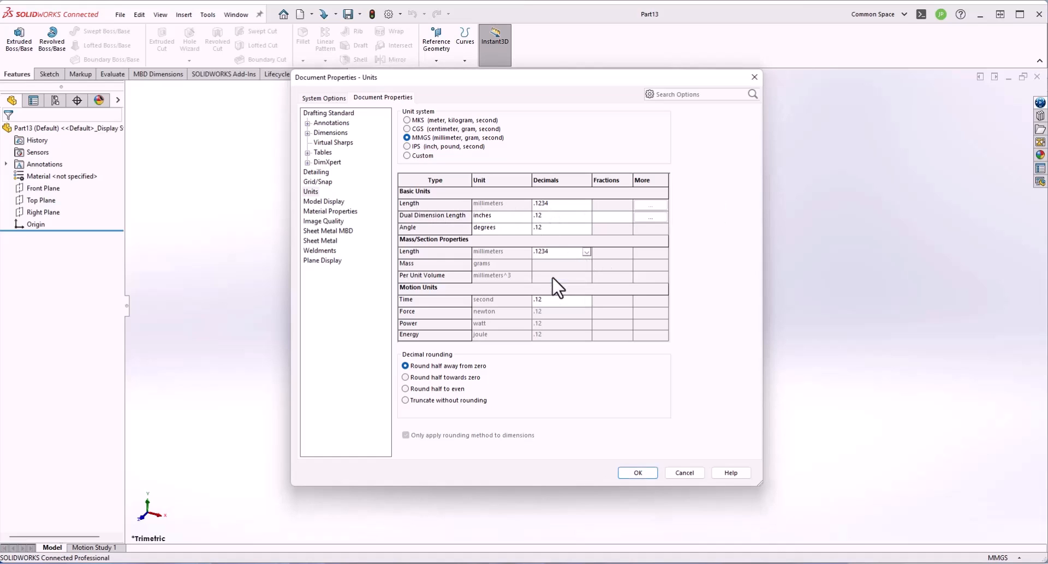
Set the dual dimension length decimals to .1234 and apply the document unit settings
left_click(565, 217)
left_click(585, 216)
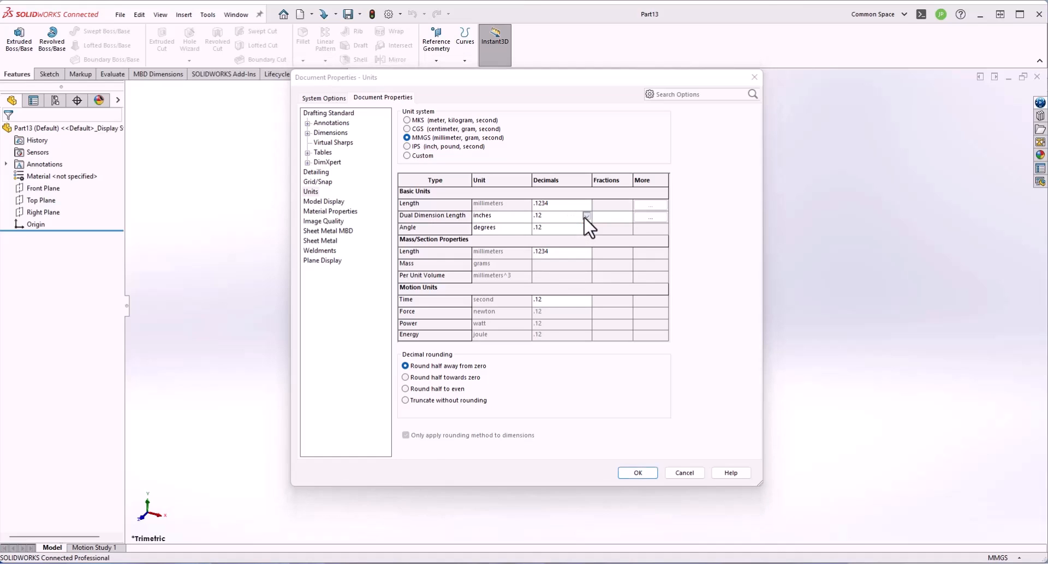
left_click(585, 216)
left_click(556, 241)
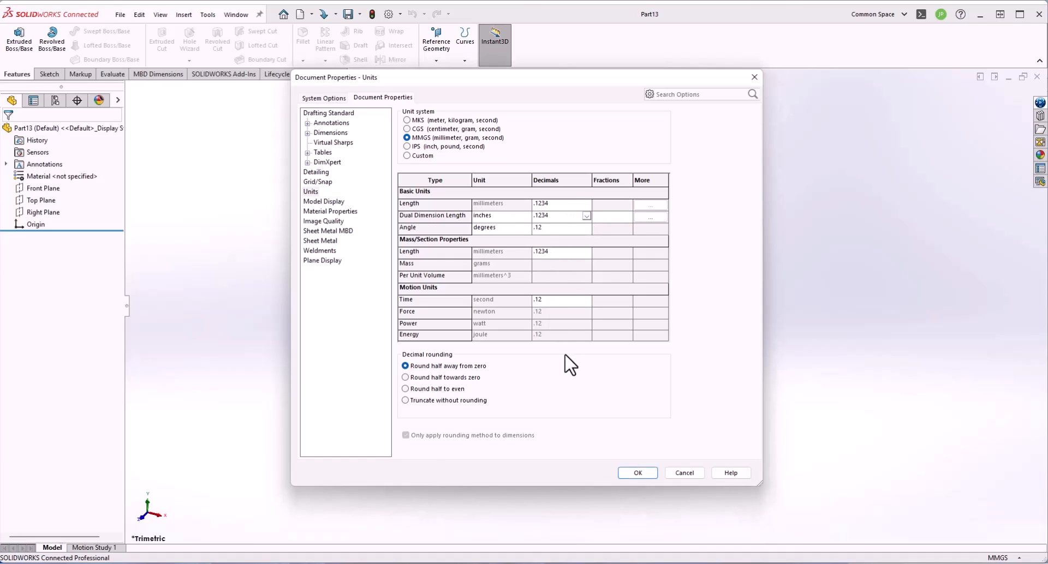
left_click(650, 472)
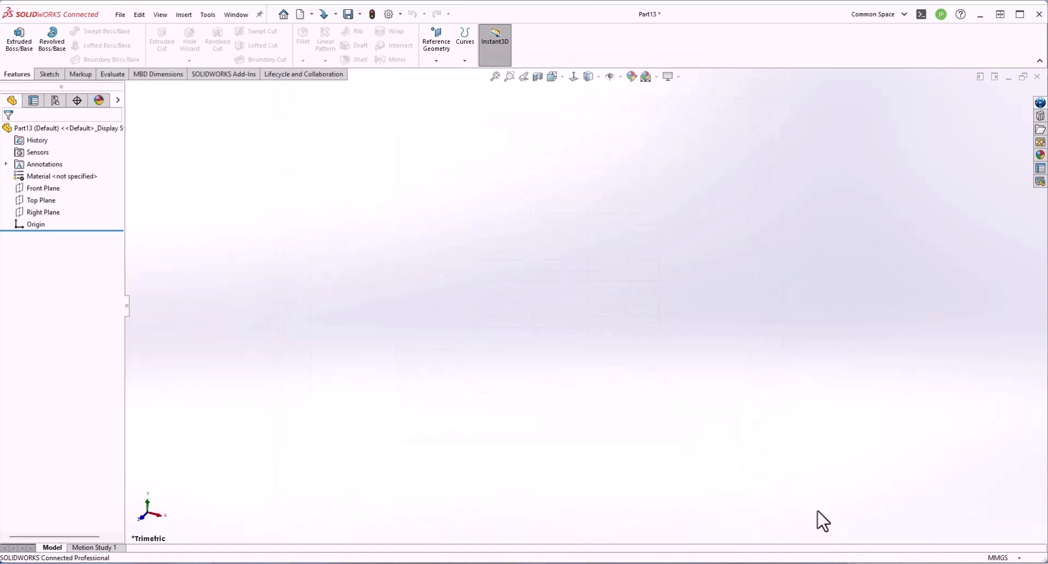
left_click(1016, 558)
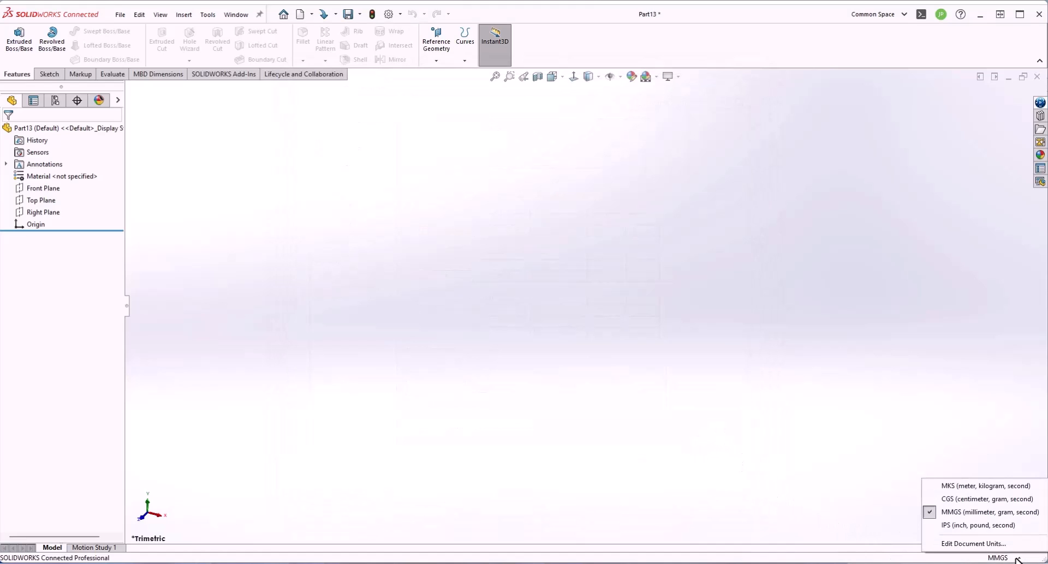
left_click(794, 360)
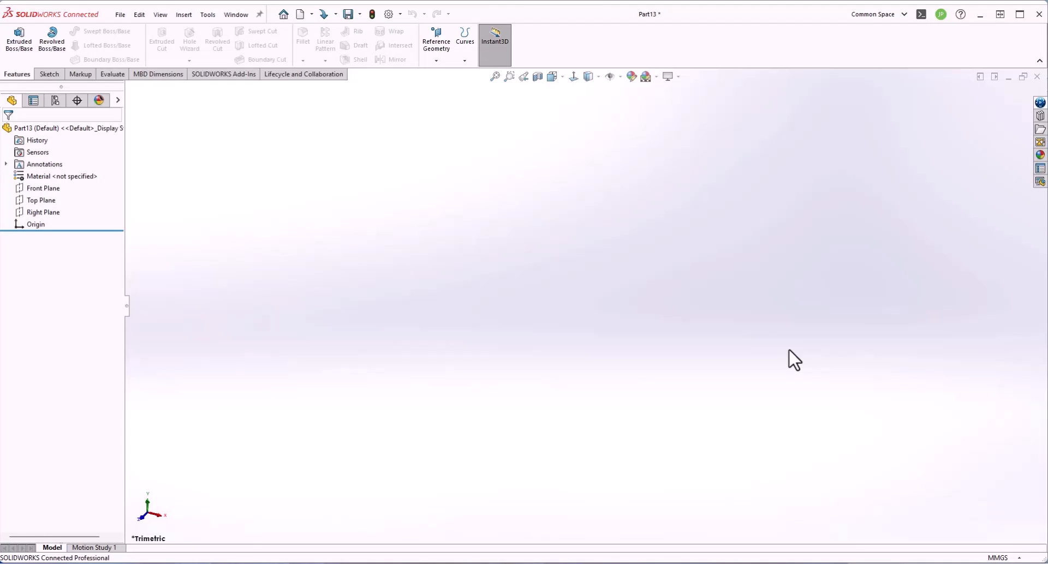
Start a new sketch on the Front Plane
left_click(46, 75)
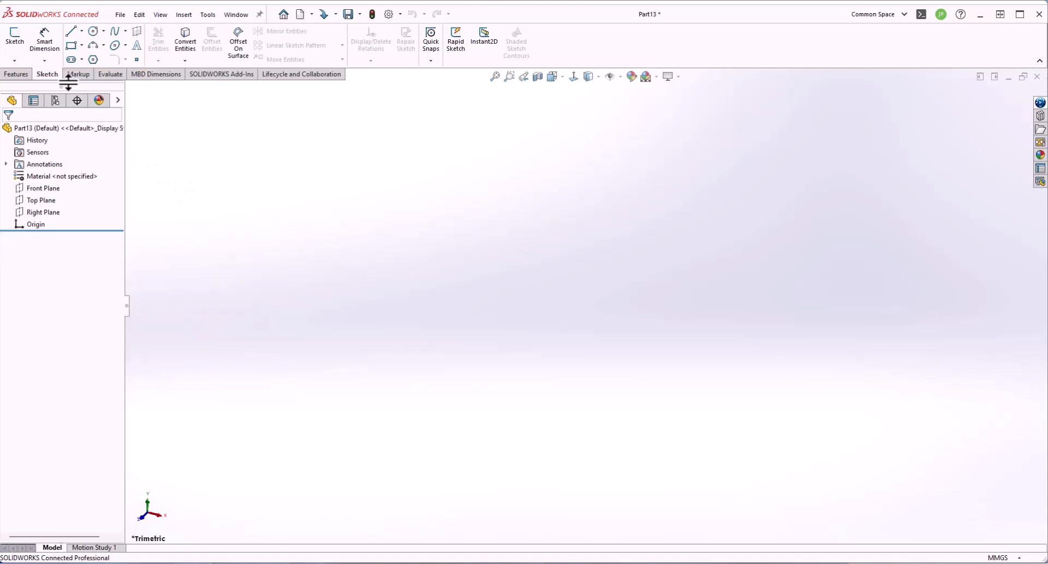
left_click(14, 41)
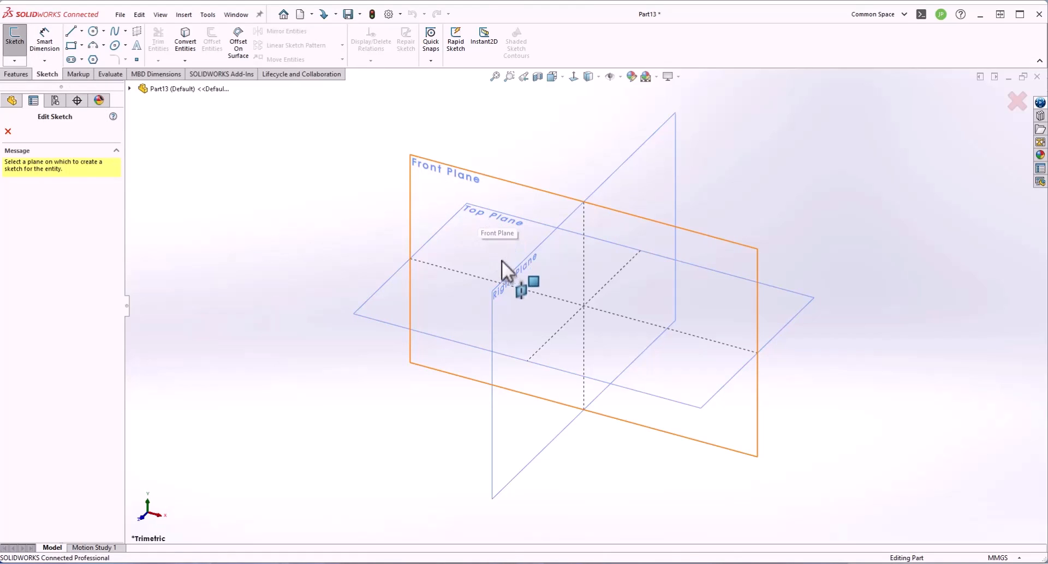
middle_click_drag(369, 262, 352, 256)
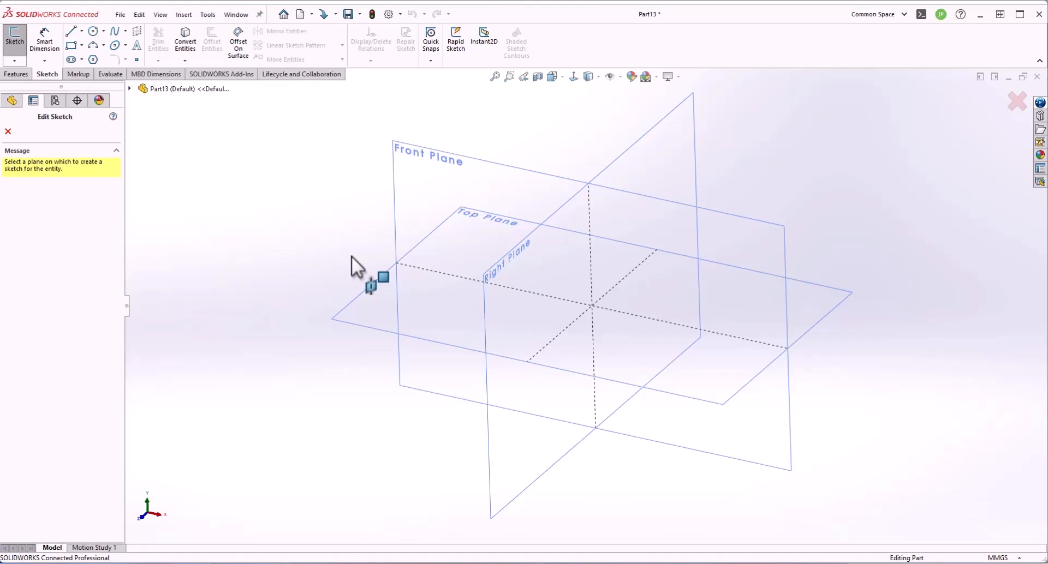
left_click(431, 153)
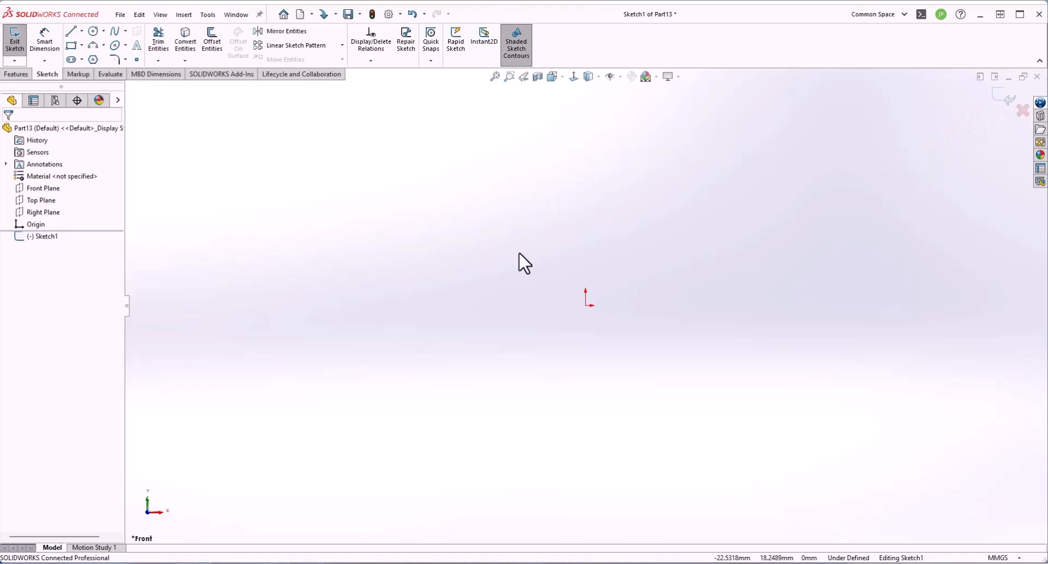
Sketch a horizontal line about 36.5 mm long from the origin and an equally long horizontal line about 15.6 mm above it
left_click(70, 32)
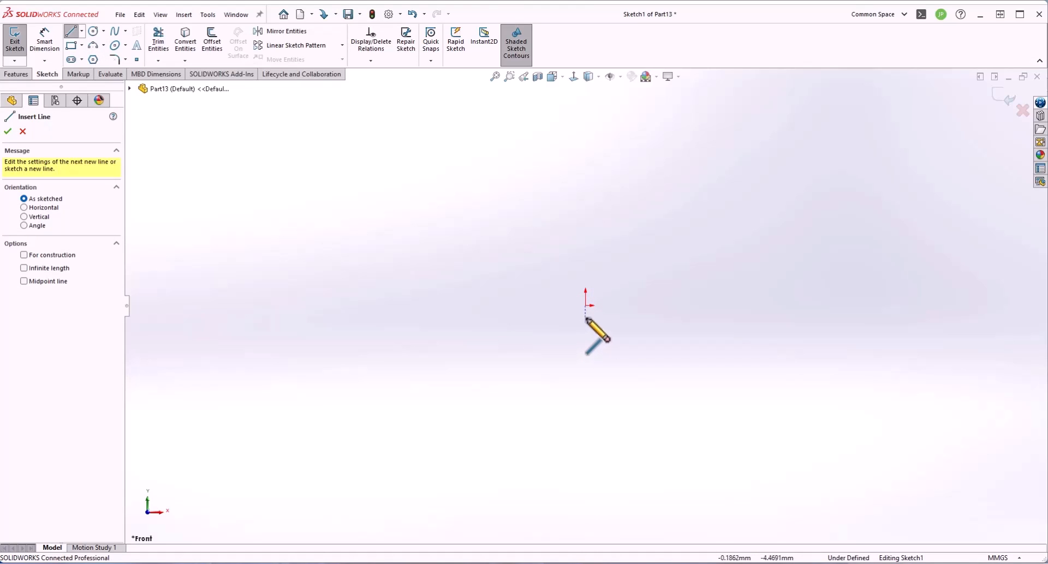
left_click_drag(586, 306, 585, 200)
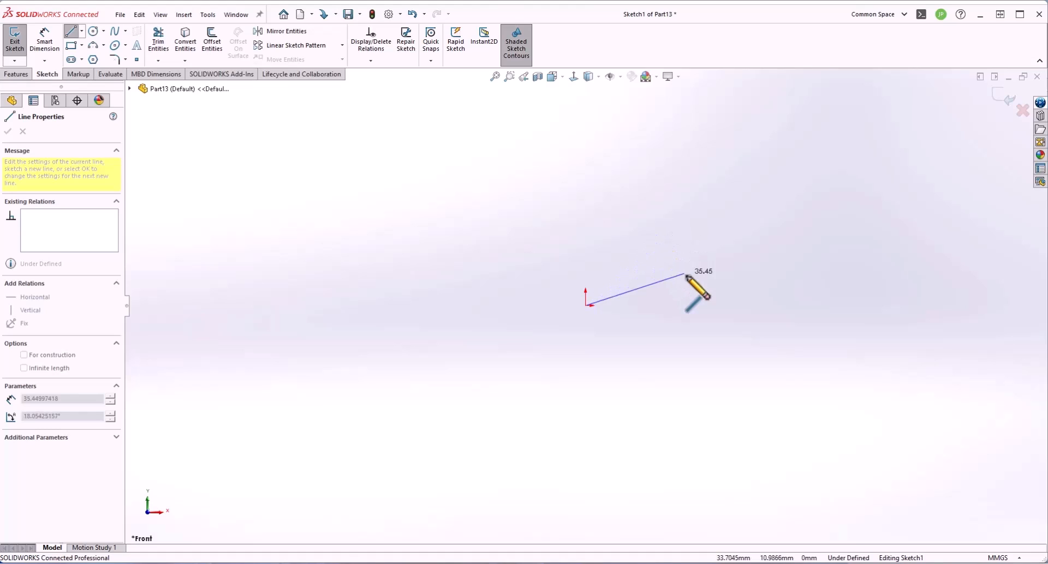
left_click(693, 306)
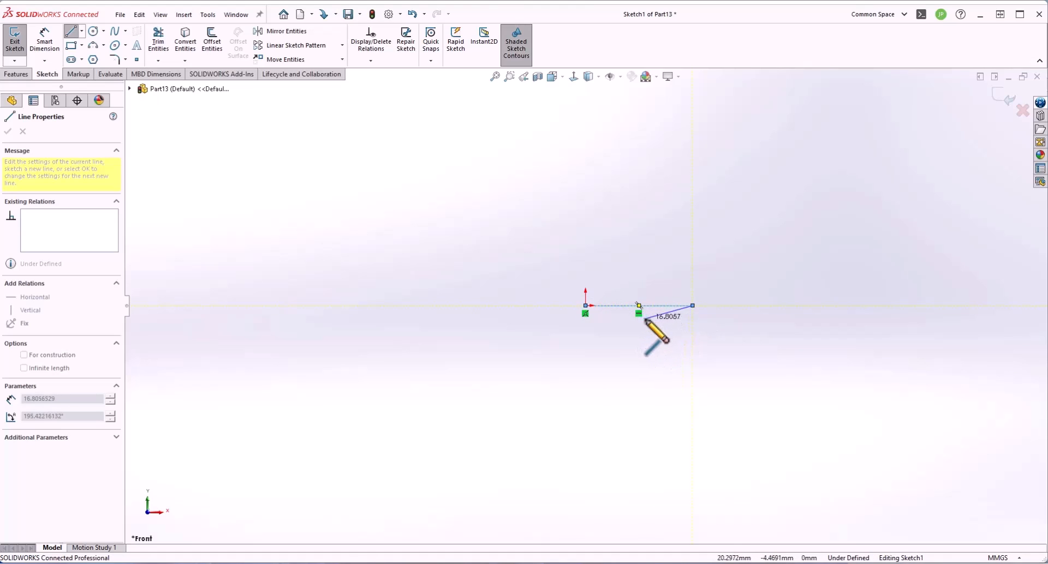
left_click(585, 305)
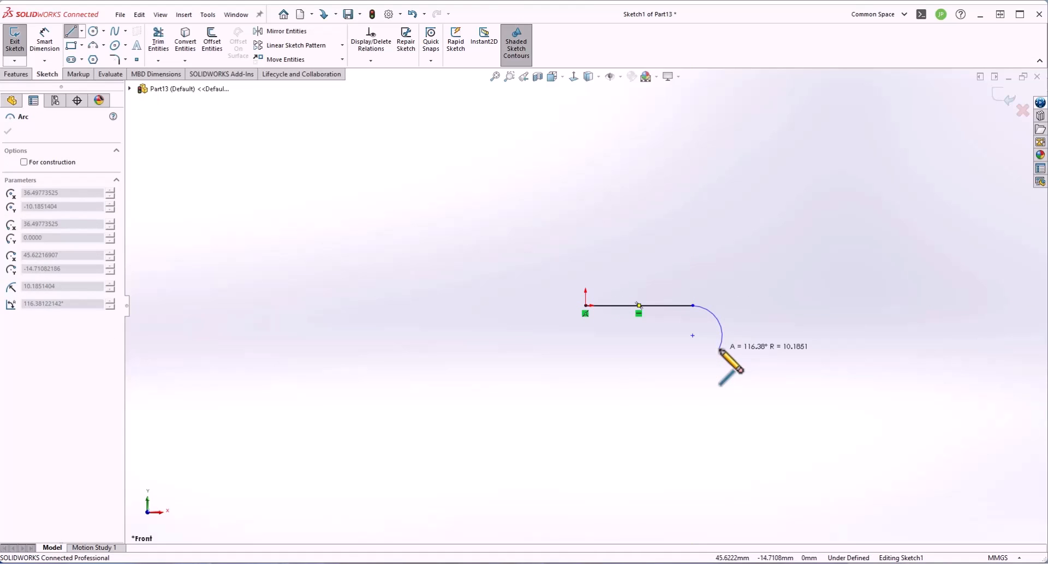
left_click(693, 260)
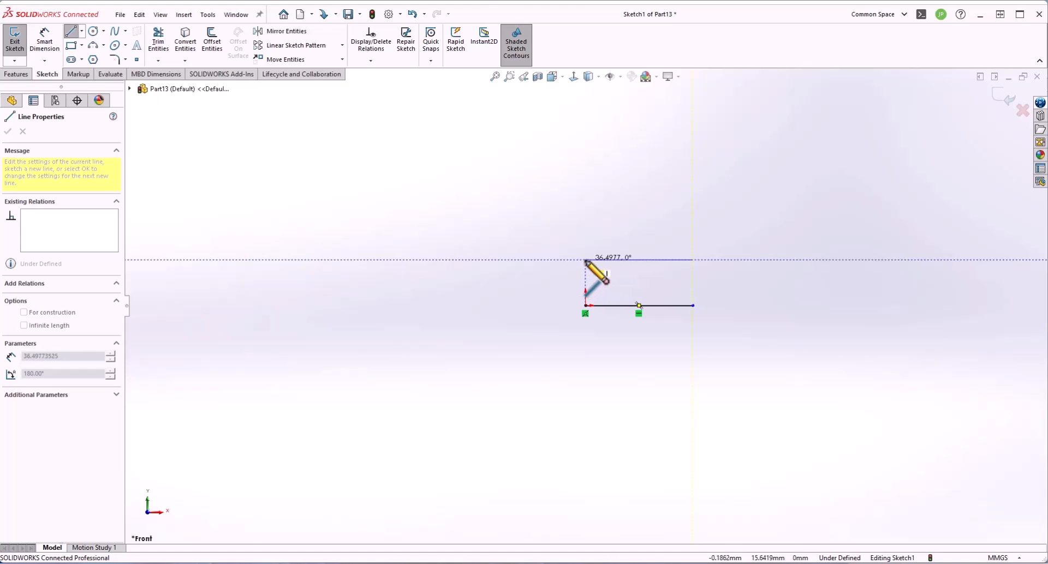
left_click(585, 261)
key("Escape")
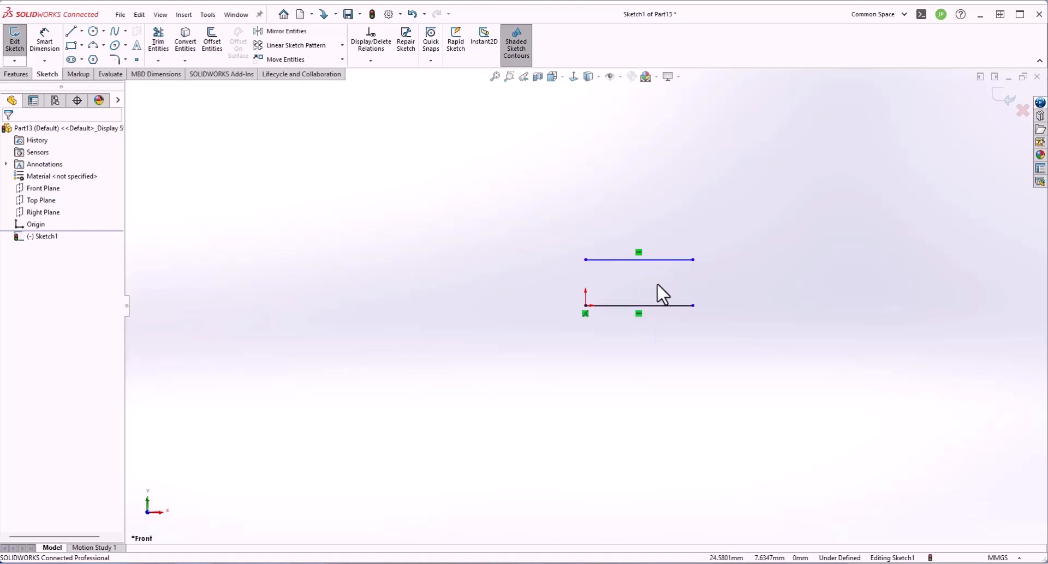
Stretch the lower line's free endpoint to about X 43 mm, then select its endpoint at the origin to check its relation
left_click(672, 318)
left_click_drag(664, 379, 665, 340)
left_click_drag(692, 305, 711, 336)
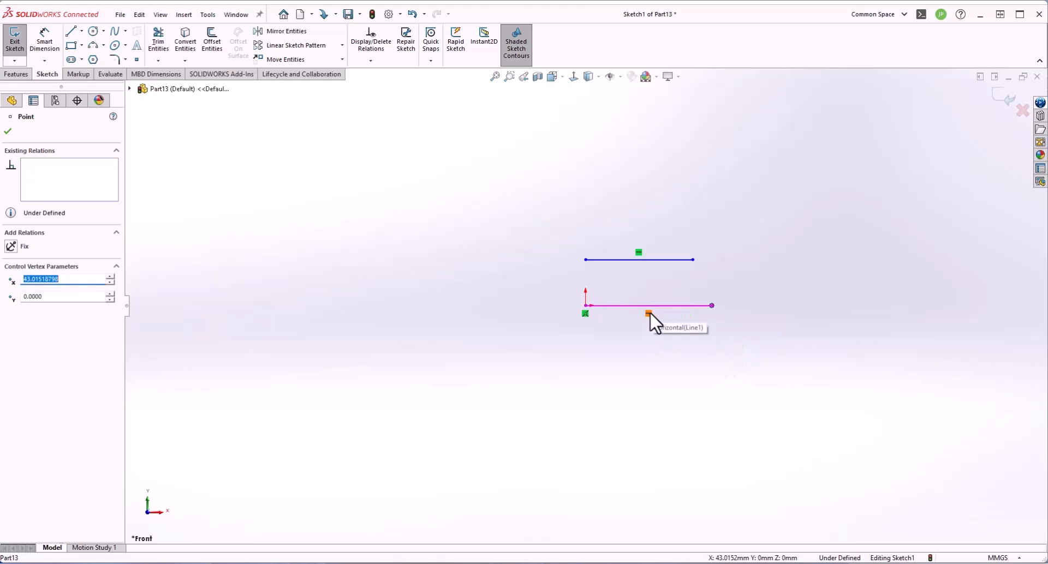
left_click(584, 305)
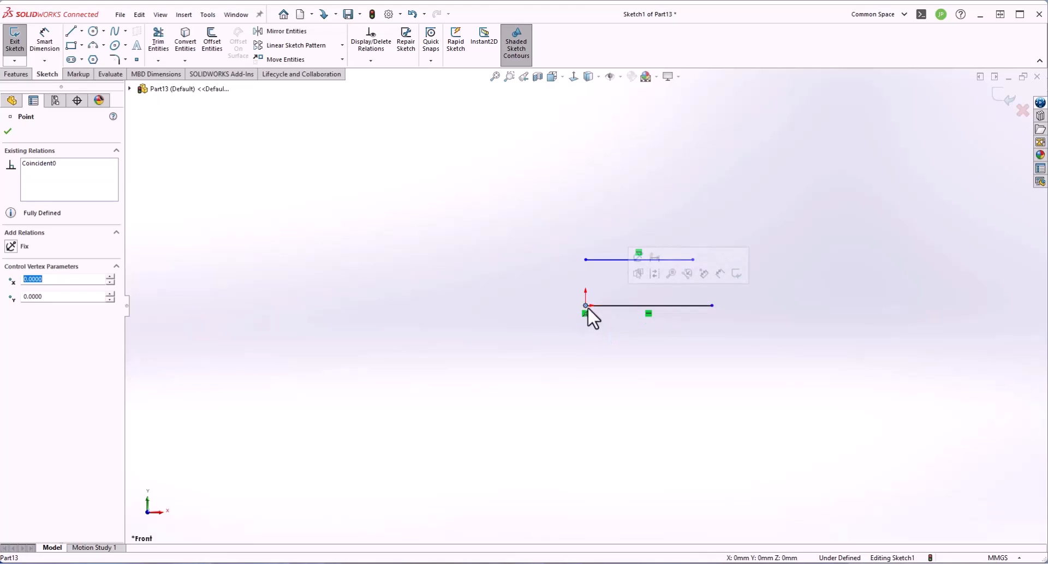
left_click(597, 353)
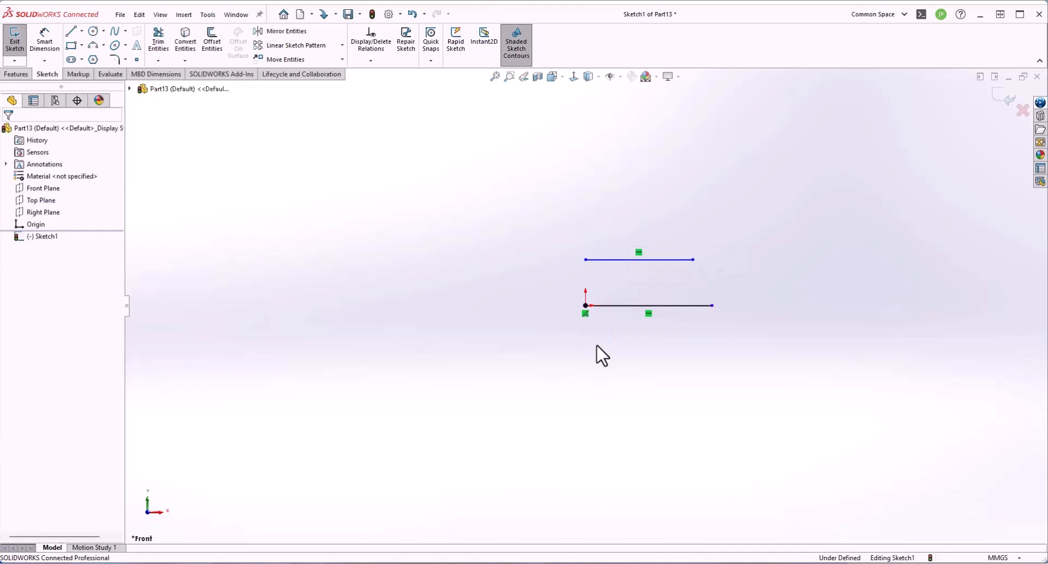
Stretch the upper line outward at both ends, placing its right endpoint at about X 52.9 mm, Y 15.1 mm
left_click(586, 260)
left_click_drag(585, 259, 571, 260)
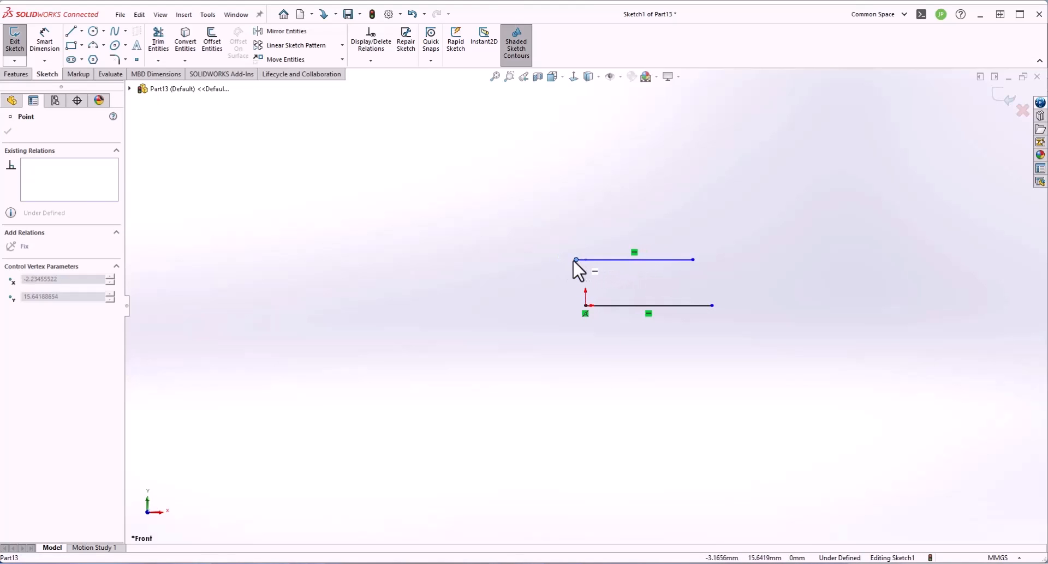
left_click_drag(693, 258, 741, 262)
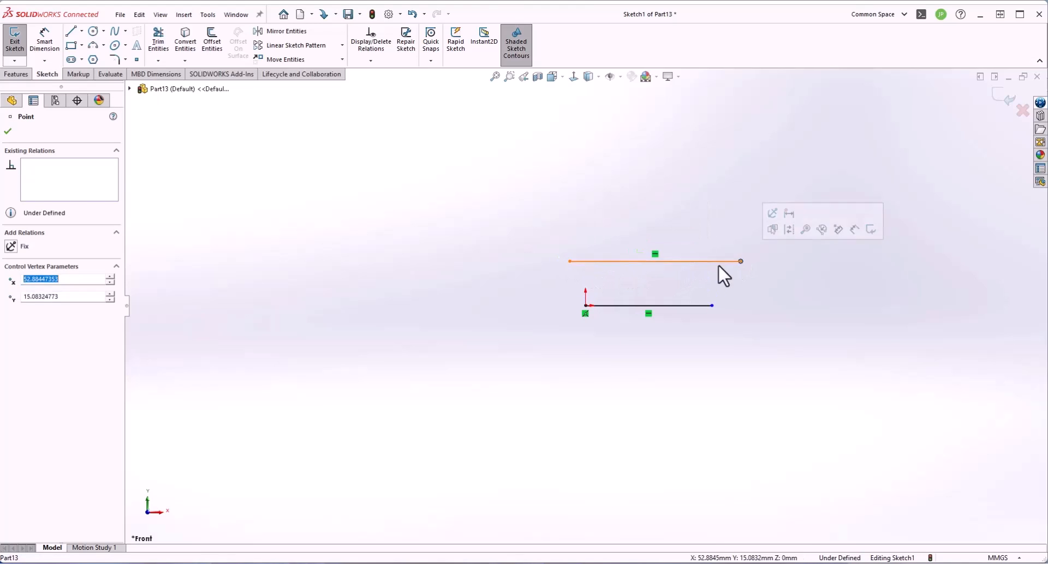
left_click(658, 266)
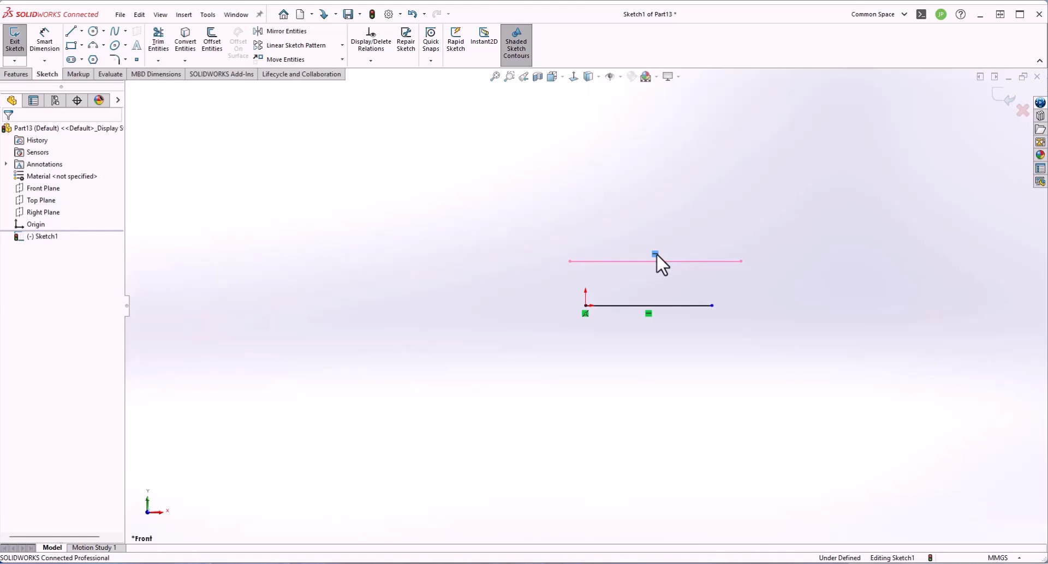
Delete the lower line's Horizontal relation and tilt the line by raising its free endpoint
right_click(650, 313)
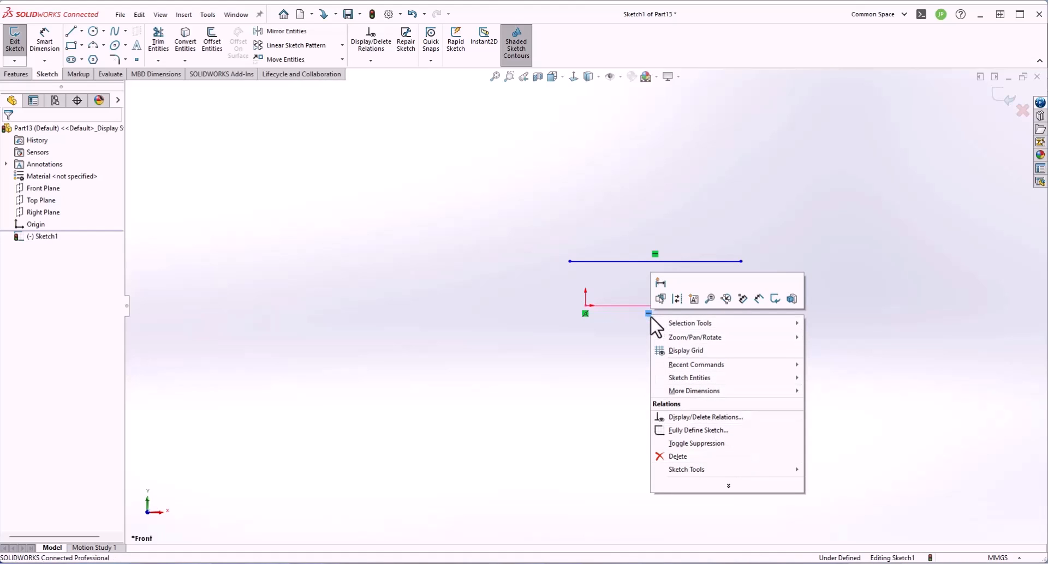
left_click(677, 457)
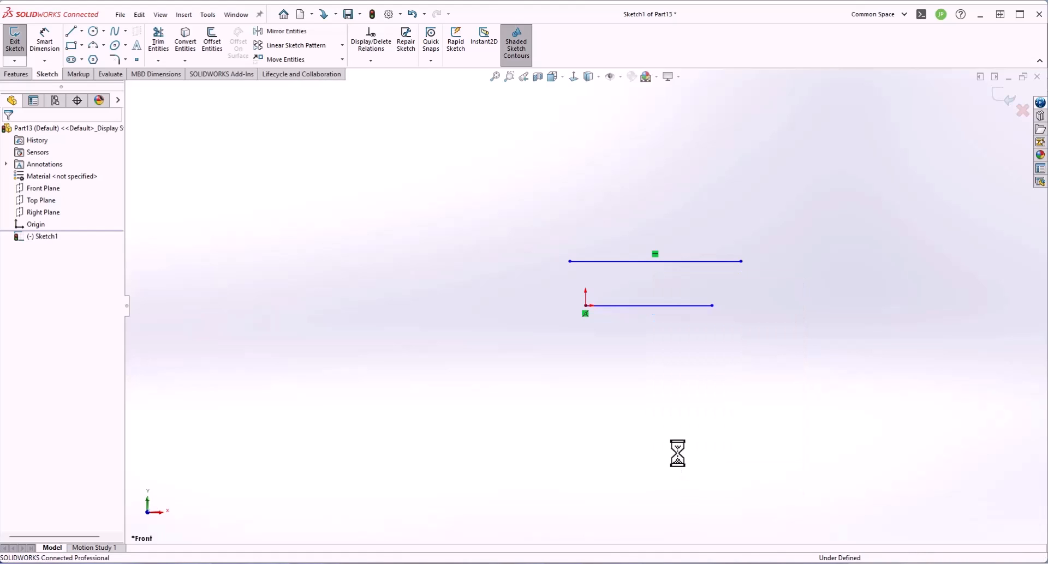
mouse_move(712, 303)
left_mouse_down()
mouse_move(677, 268)
mouse_move(734, 356)
mouse_move(696, 287)
mouse_move(731, 324)
mouse_move(719, 289)
left_mouse_up()
left_click(750, 353)
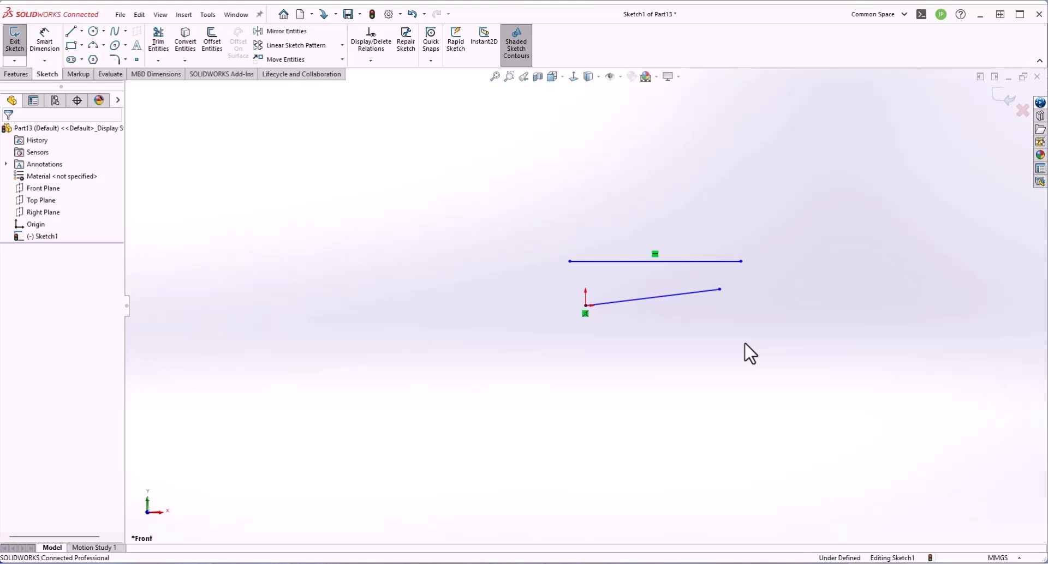
Delete the Coincident relation at the origin and move the tilted line's lower endpoint away from the origin
right_click(585, 312)
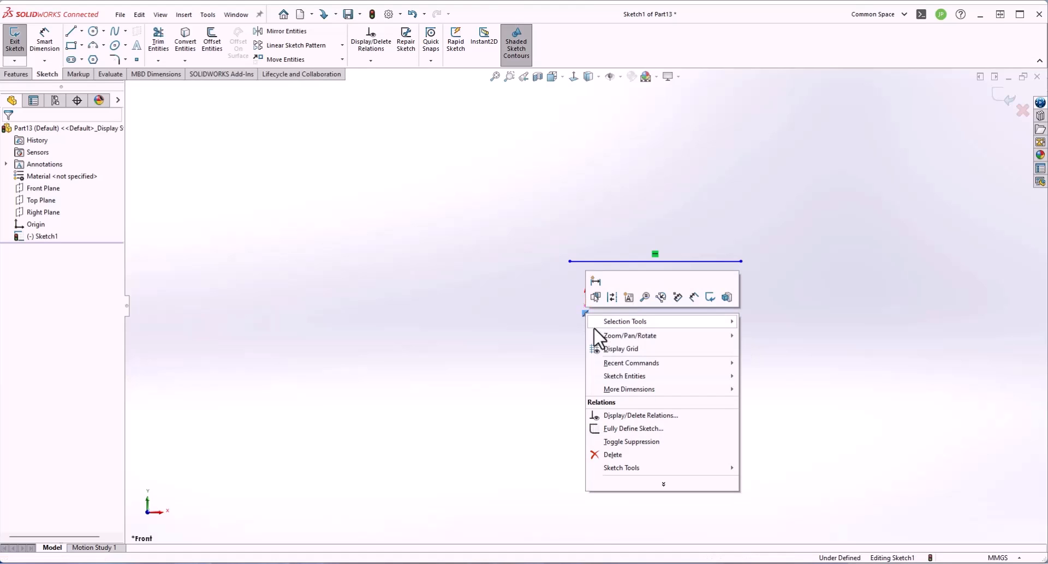
left_click(628, 453)
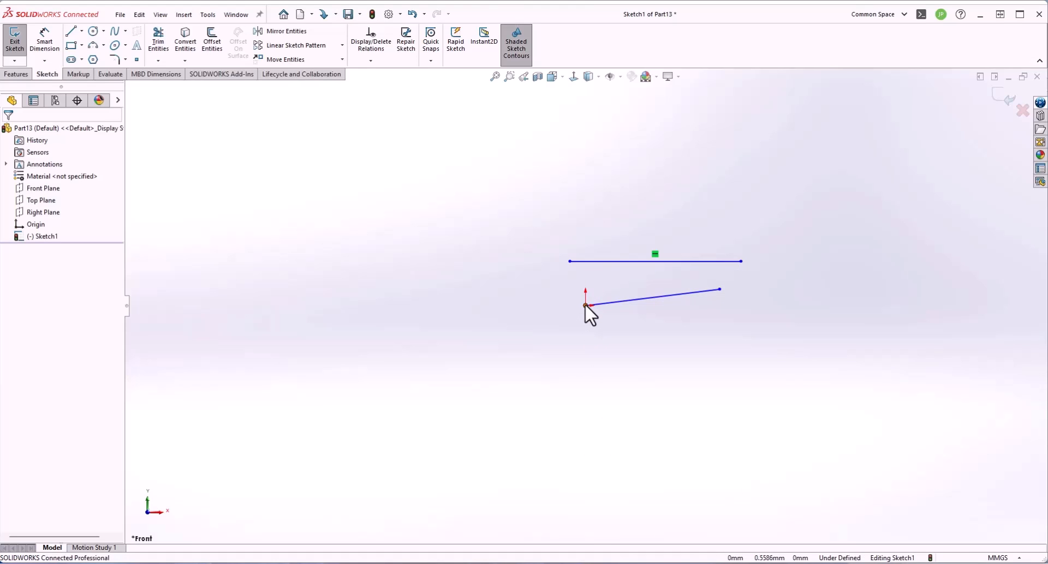
left_click_drag(585, 303, 613, 344)
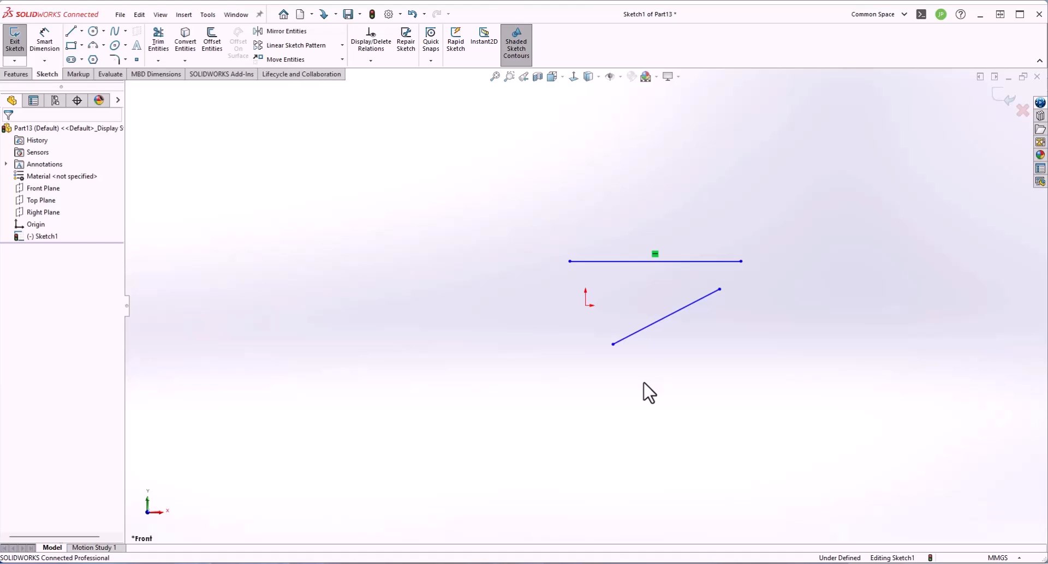
Delete both practice lines from the sketch
left_click(636, 333)
key("Delete")
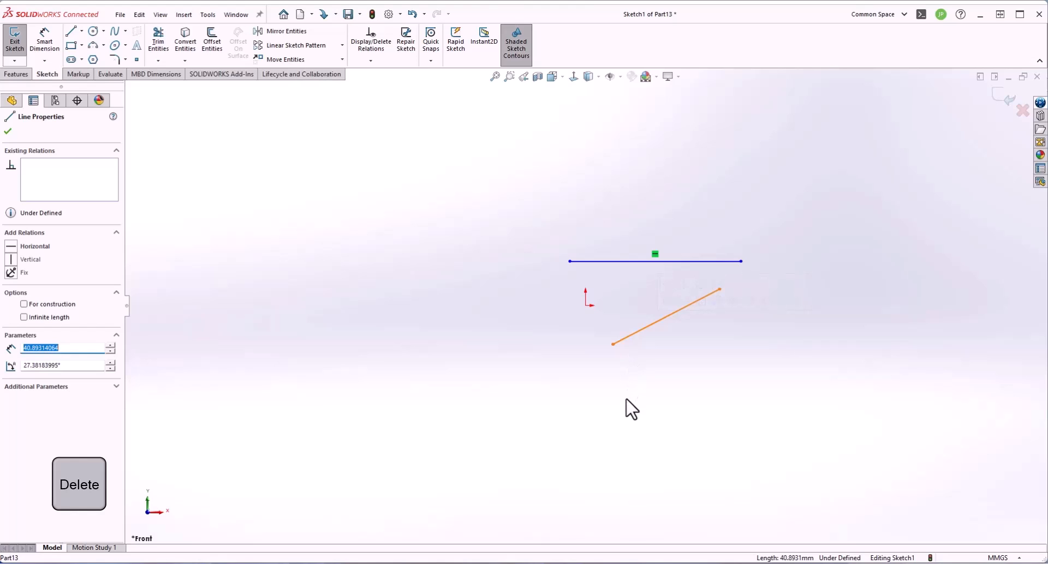
left_click_drag(543, 201, 816, 418)
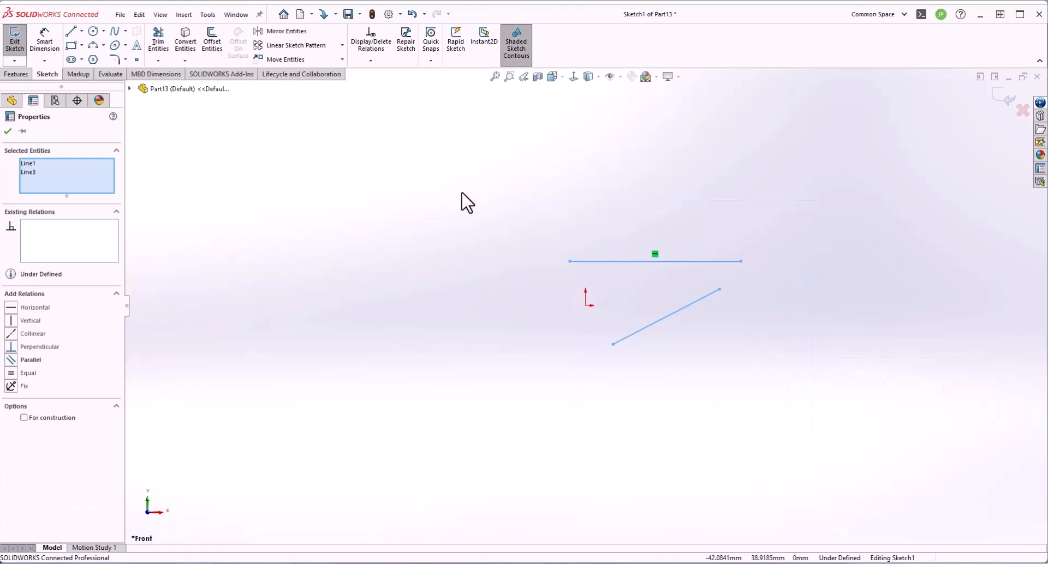
key("Delete")
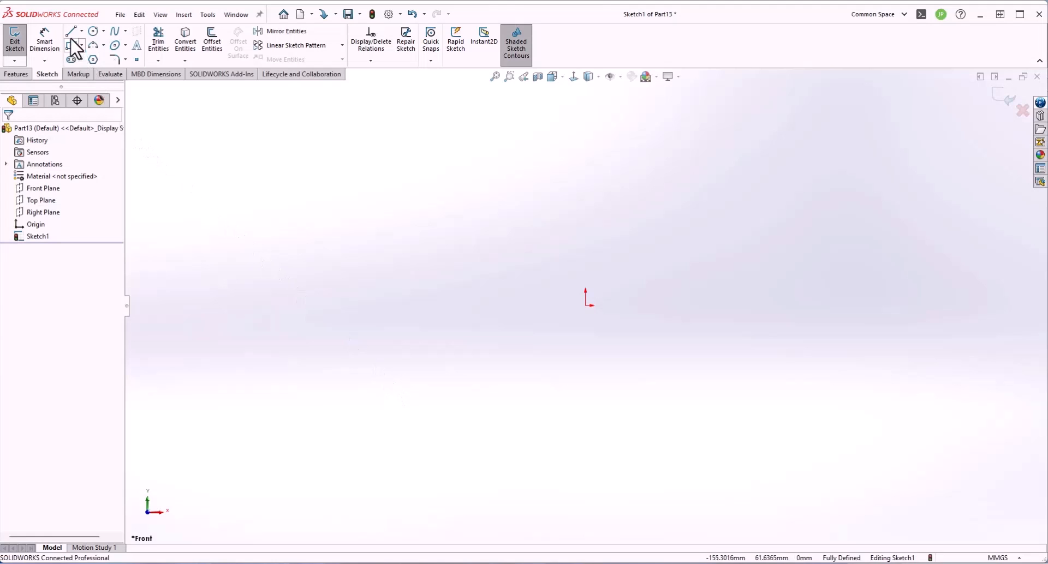
Sketch a closed four-sided profile from the origin with a vertical left edge and a sloping bottom edge about 72 mm long
left_click(71, 31)
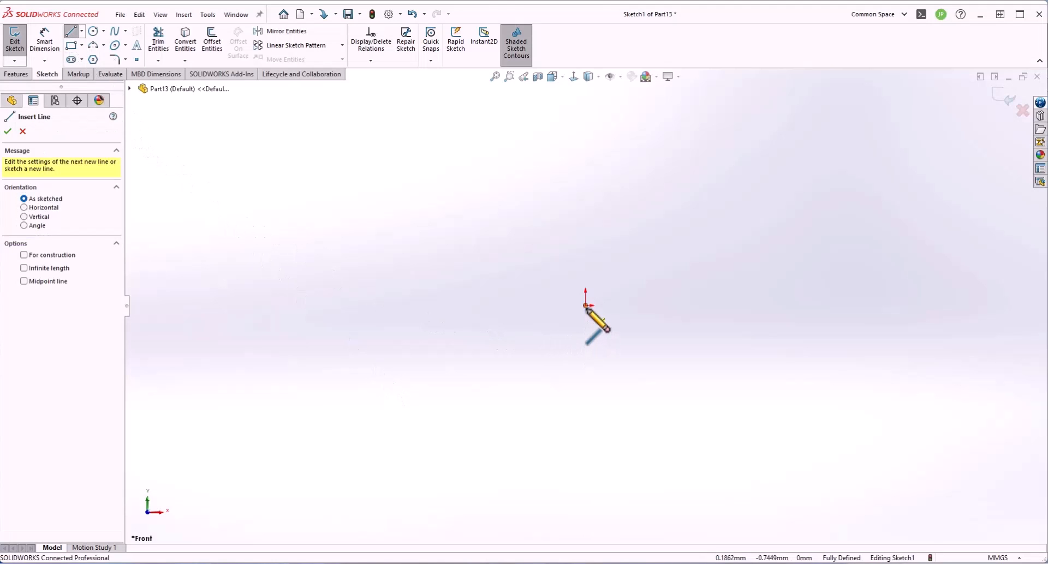
left_click_drag(586, 306, 585, 205)
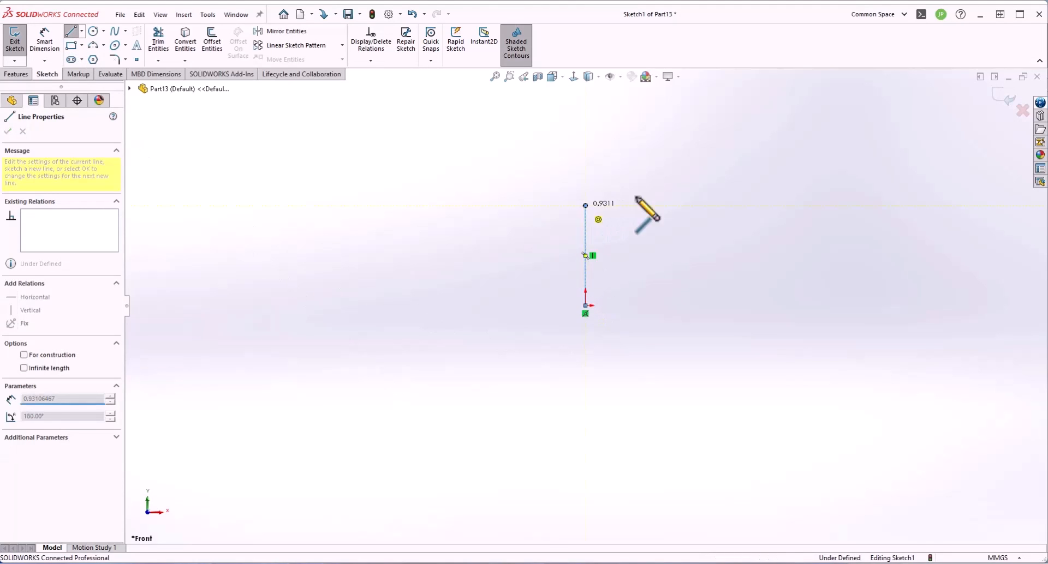
left_click(691, 166)
left_click(780, 223)
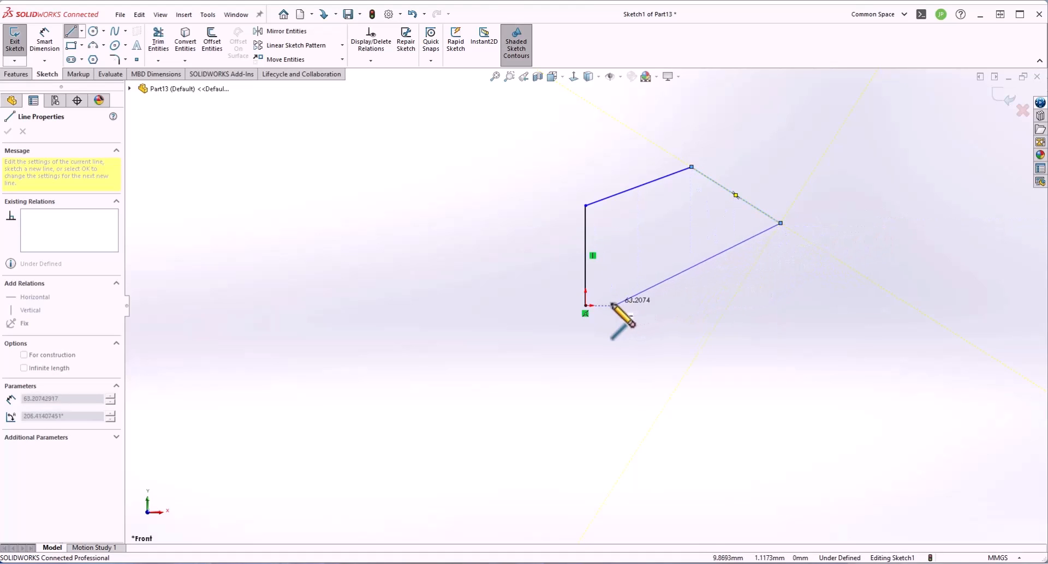
left_click(585, 306)
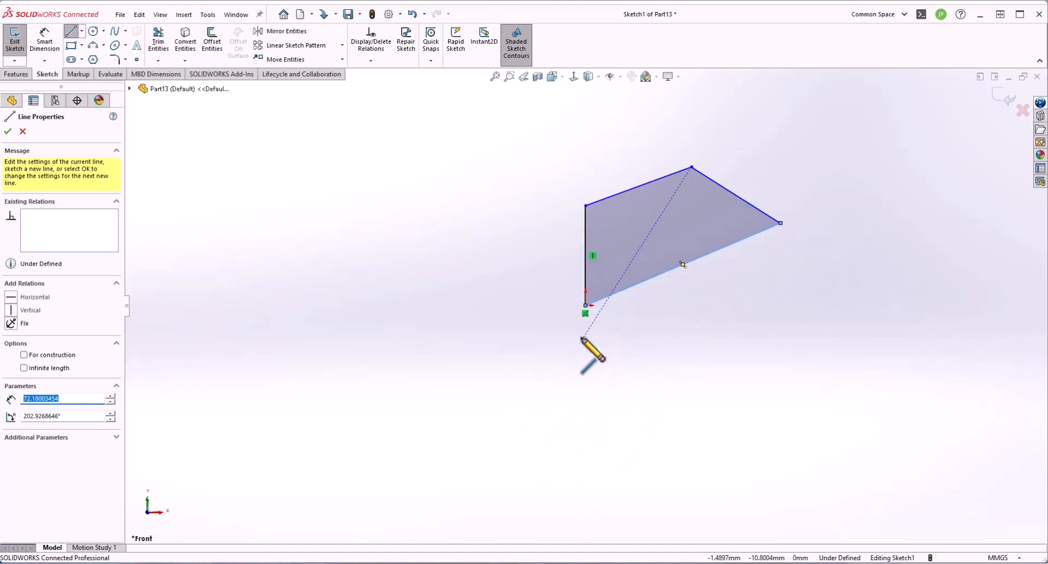
key("Escape")
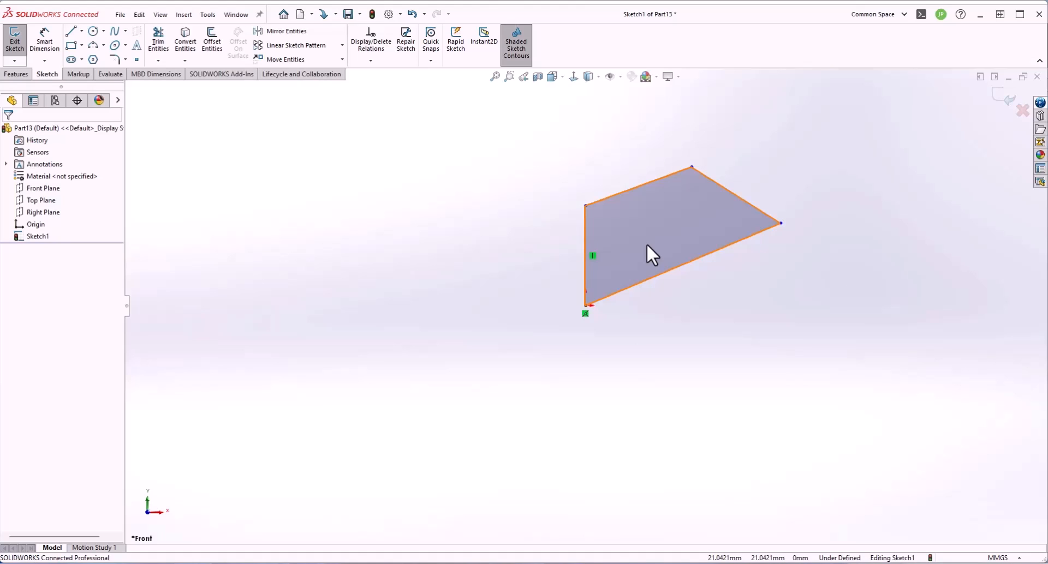
Reshape the profile by moving its two right-hand corners outward, making the bottom edge about 78 mm long
left_click(781, 384)
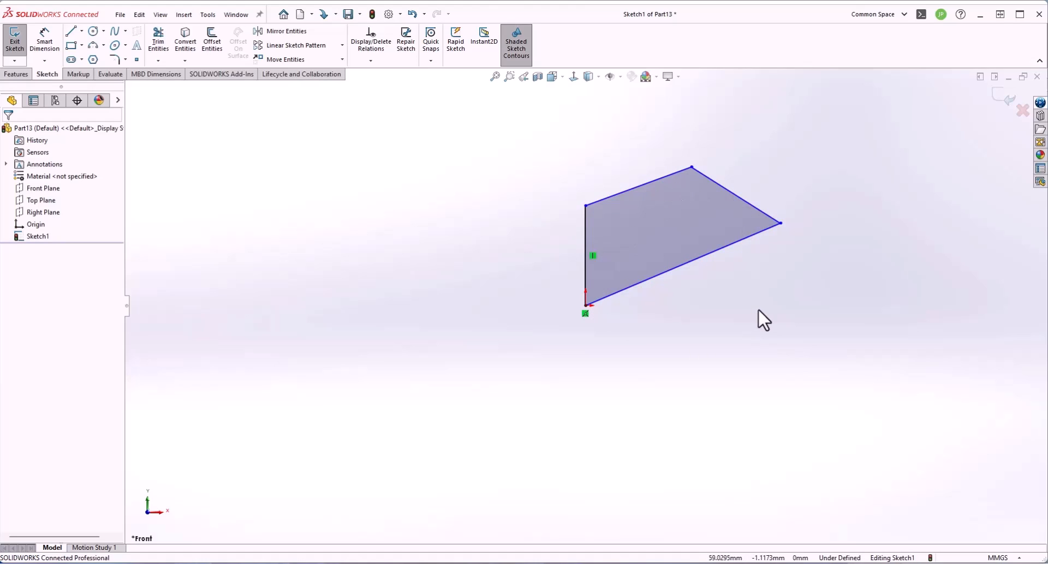
left_click(780, 223)
mouse_move(781, 223)
left_mouse_down()
mouse_move(738, 364)
mouse_move(809, 261)
left_mouse_up()
mouse_move(690, 167)
left_mouse_down()
mouse_move(697, 250)
mouse_move(753, 182)
mouse_move(767, 184)
left_mouse_up()
left_click(763, 386)
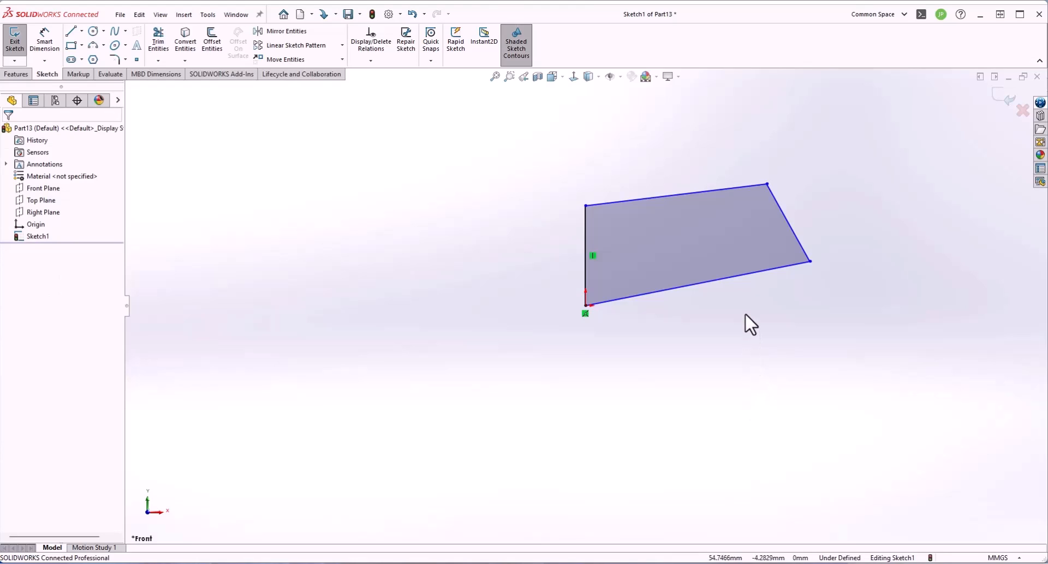
Make the profile's bottom and top edges horizontal and its right edge vertical with sketch relations
left_click(756, 272)
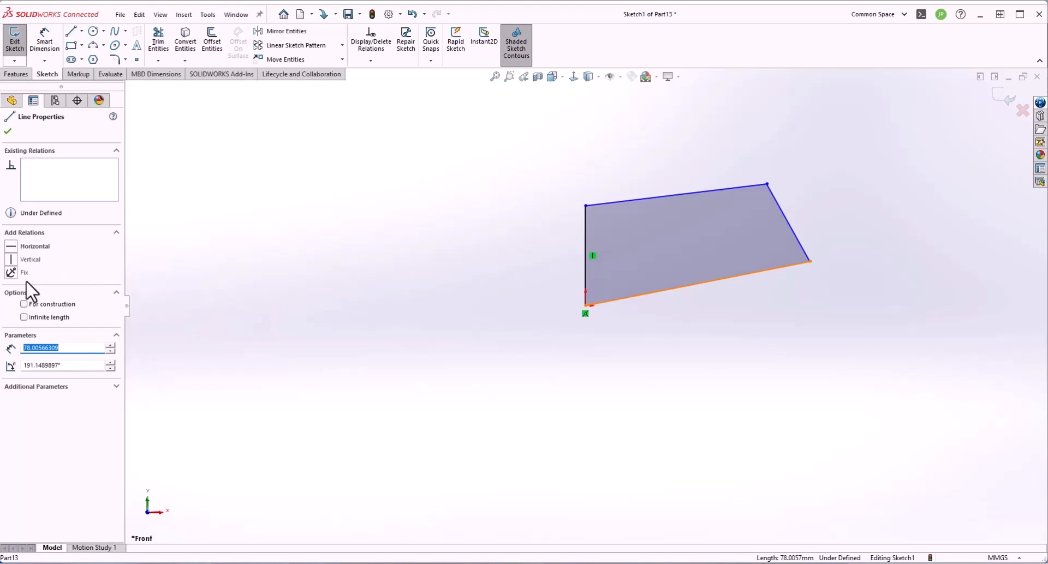
left_click(12, 246)
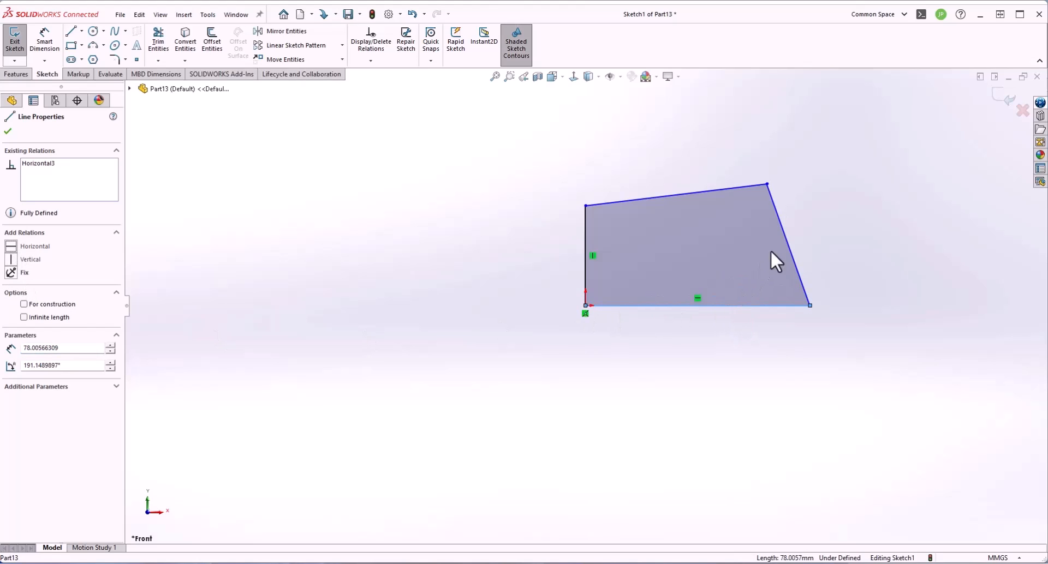
left_click(783, 229)
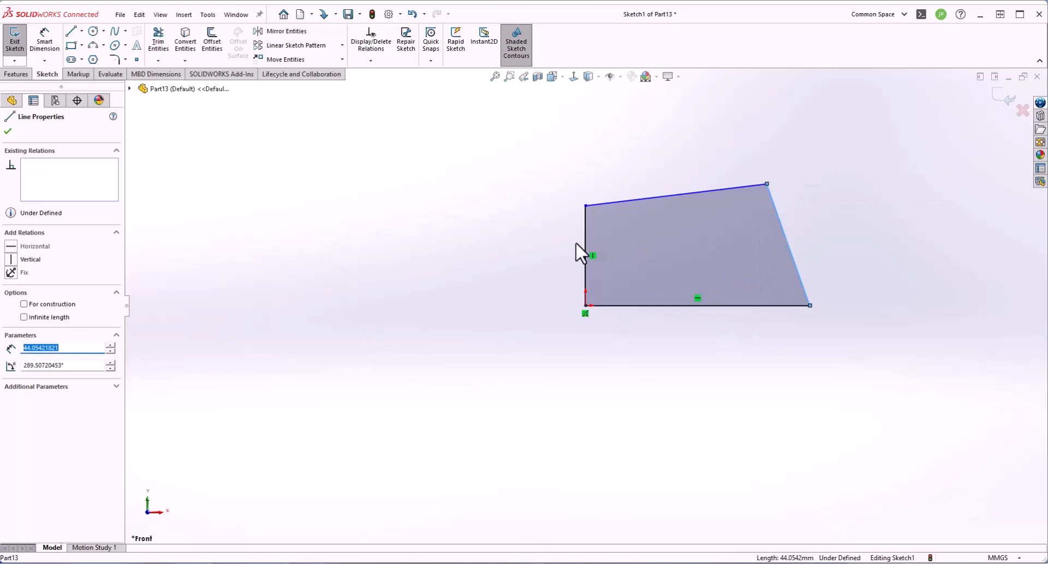
left_click(11, 260)
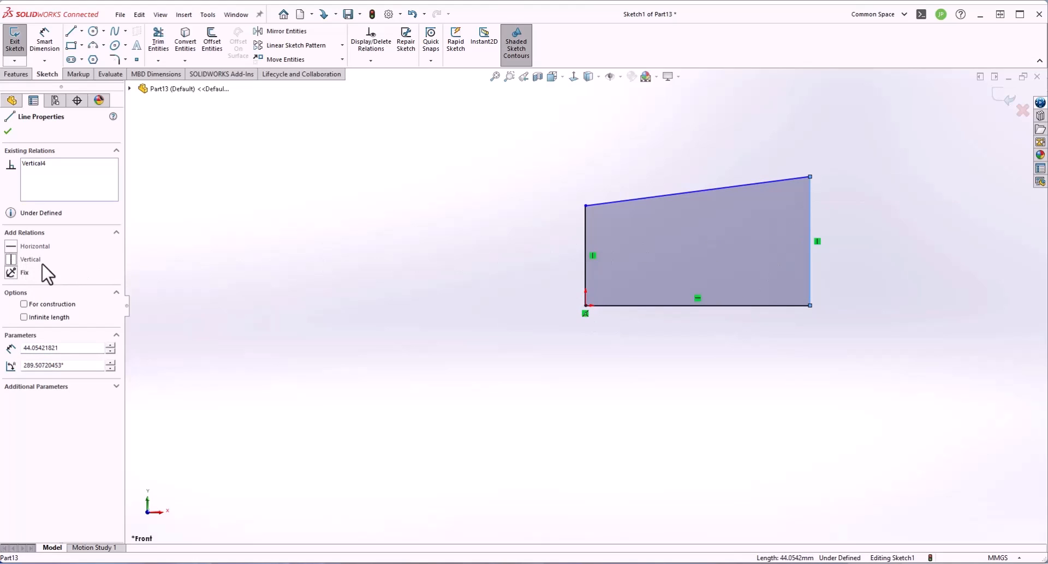
left_click(641, 199)
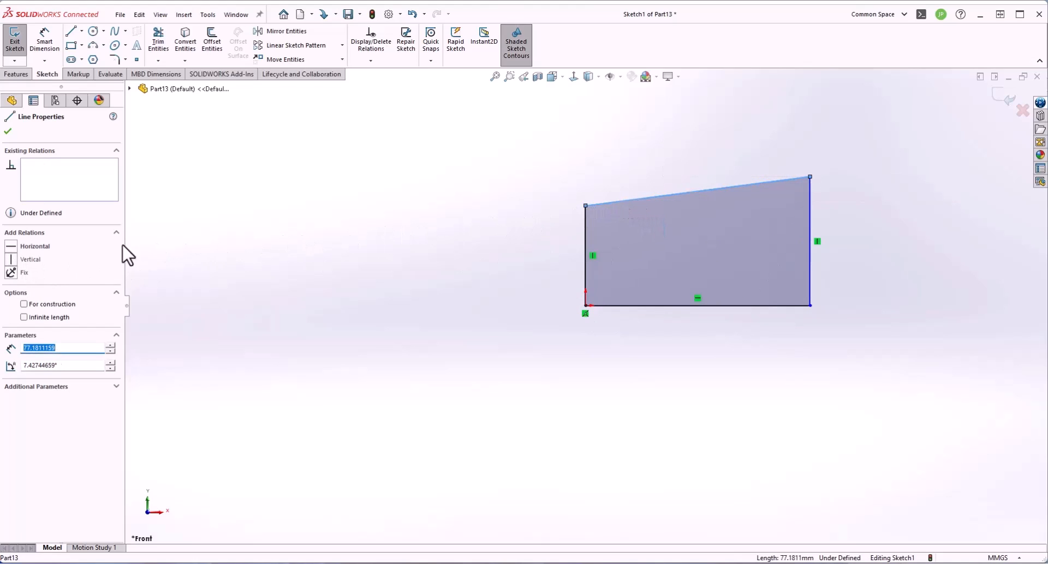
left_click(15, 247)
left_click(645, 356)
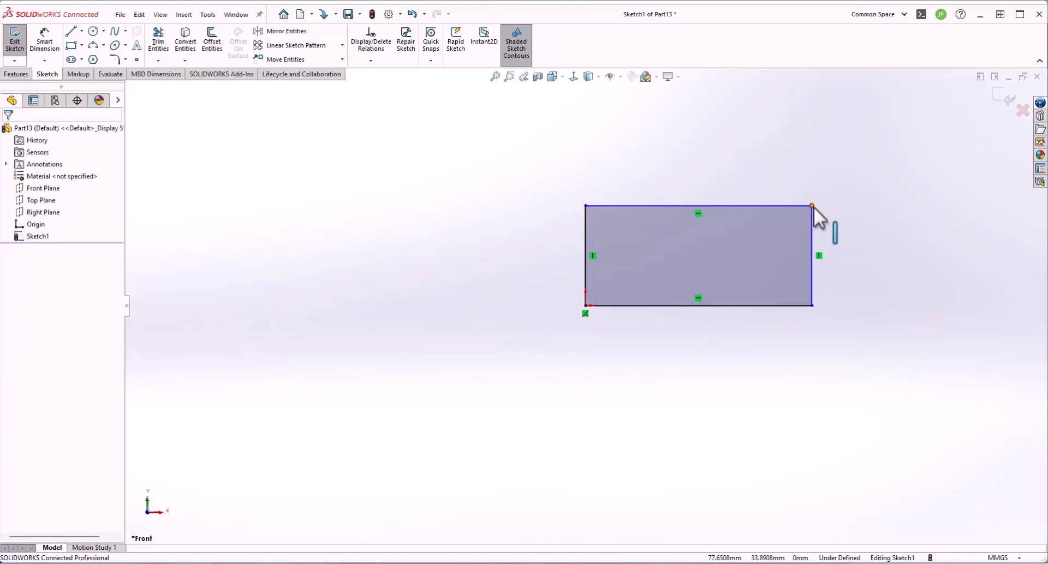
Resize the rectangle by moving its upper-right corner until it is about 66 mm wide and 31 mm high
left_click_drag(812, 207, 763, 221)
left_click(860, 288)
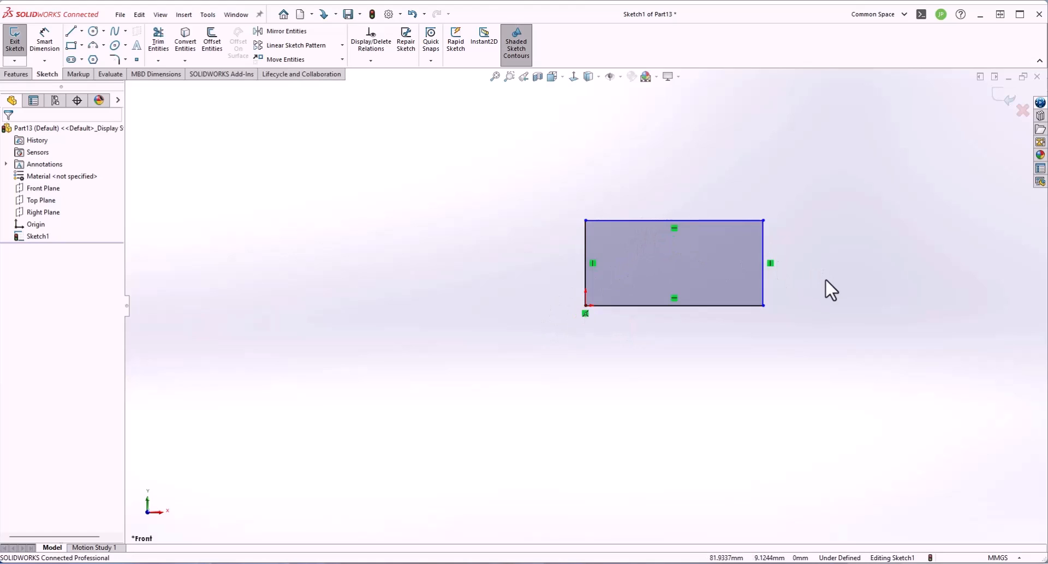
middle_click_drag(811, 274, 693, 312, "ctrl")
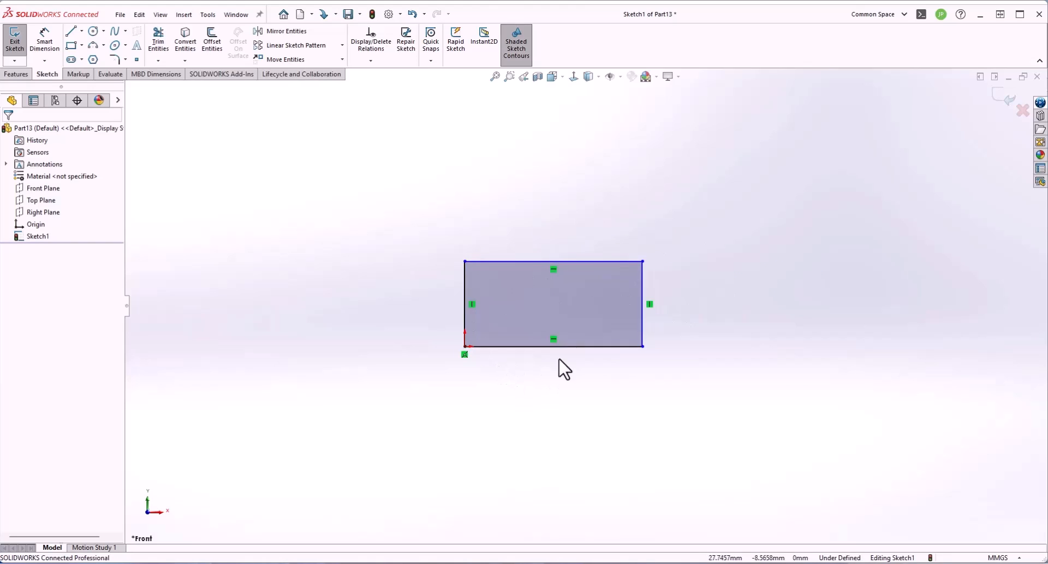
mouse_move(642, 264)
left_mouse_down()
mouse_move(553, 301)
mouse_move(639, 220)
mouse_move(626, 287)
mouse_move(660, 256)
left_mouse_up()
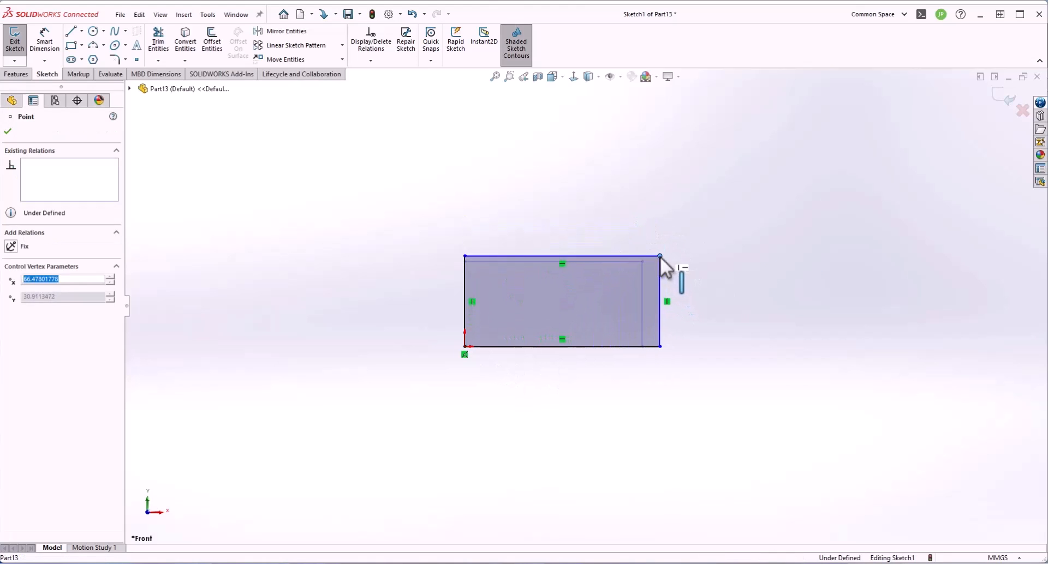
left_click(710, 350)
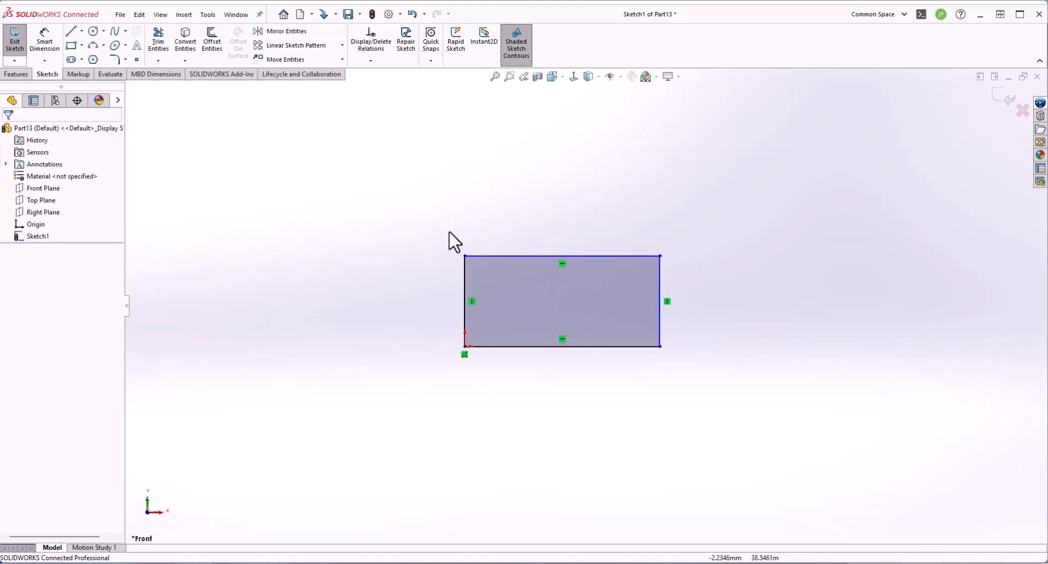
Dimension the distance between the rectangle's left and right edges and set it to 50 mm
left_click(49, 37)
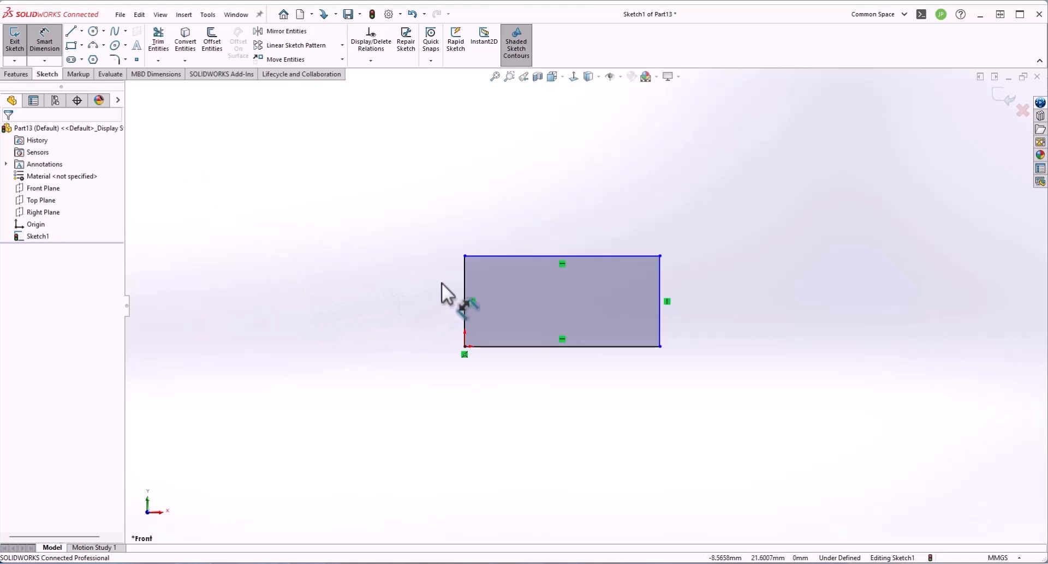
left_click(480, 279)
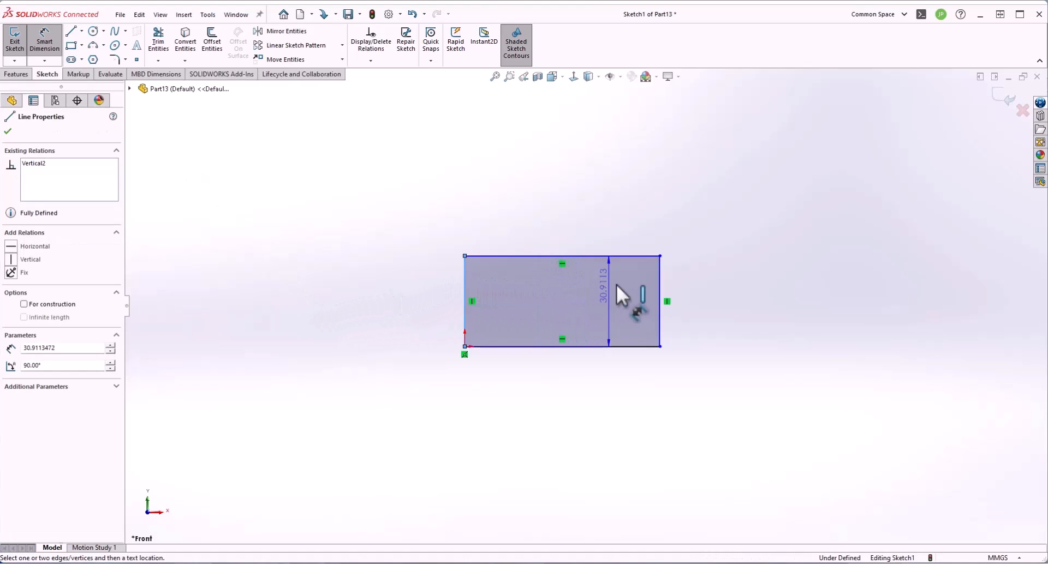
left_click(661, 290)
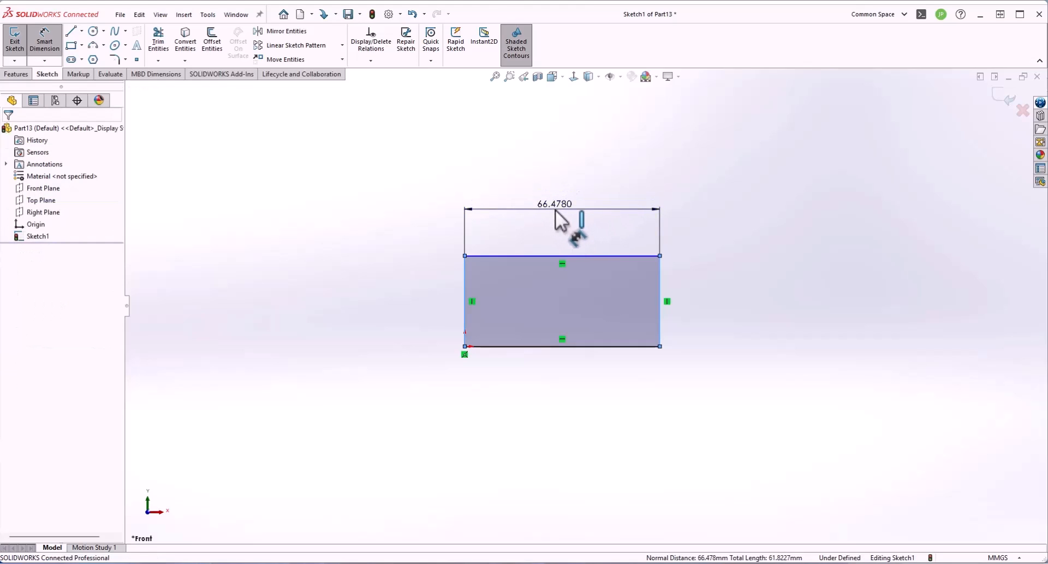
left_click(555, 211)
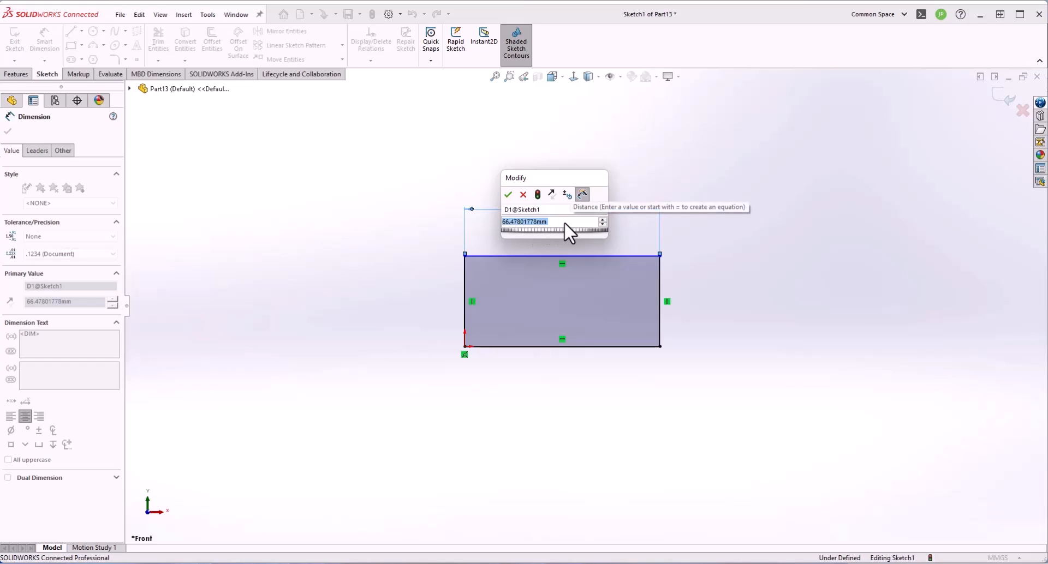
type("50")
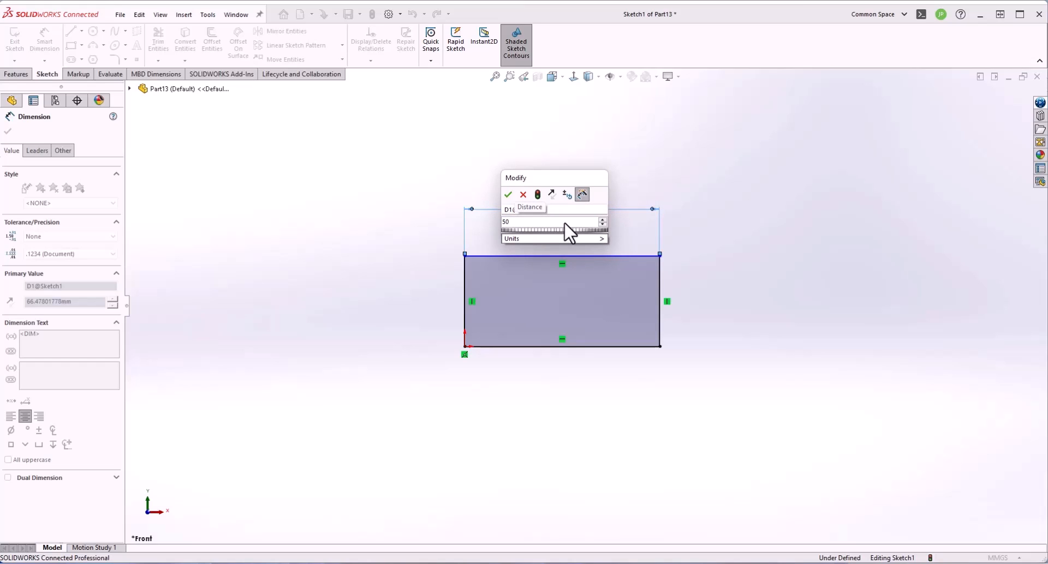
key("Return")
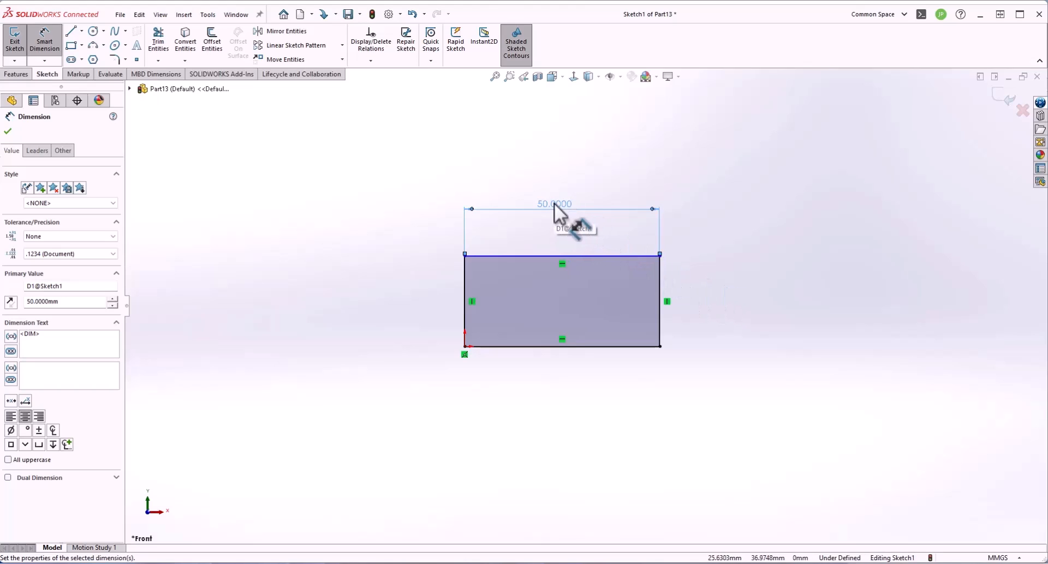
Dimension the distance between the rectangle's top and bottom edges on its right side and set it to 25 mm
left_click(590, 256)
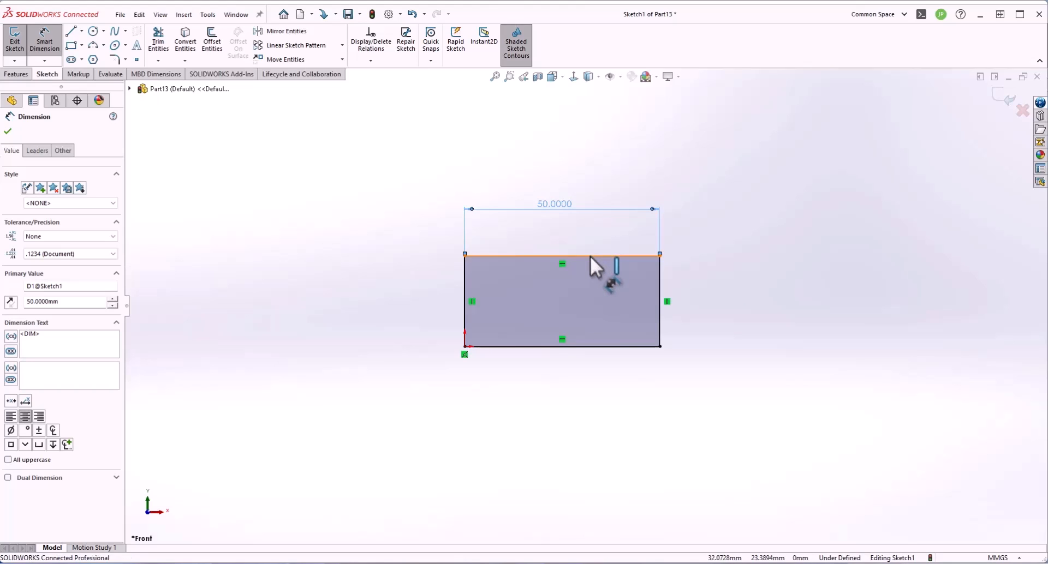
left_click(594, 345)
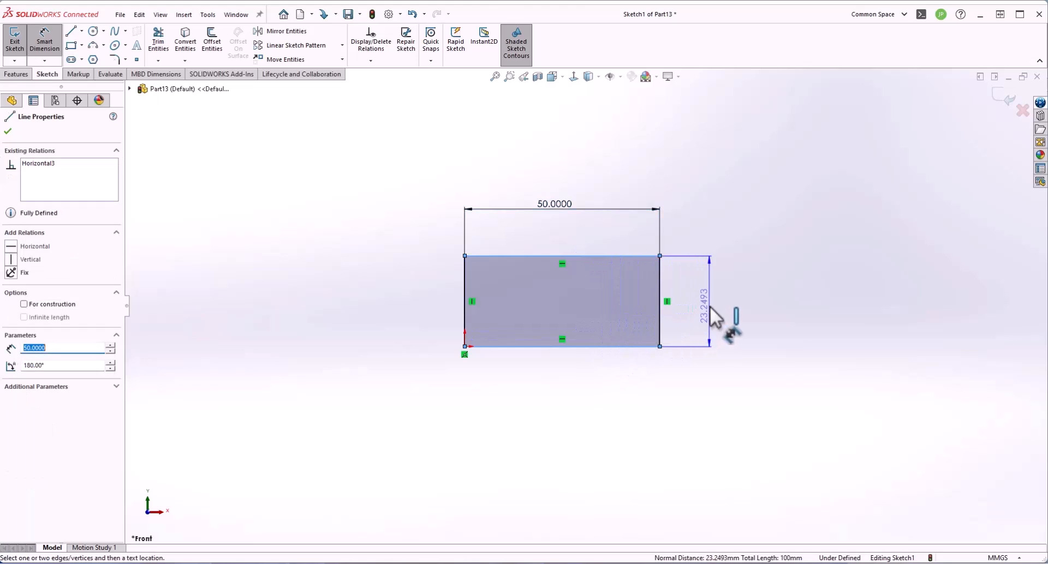
left_click(710, 311)
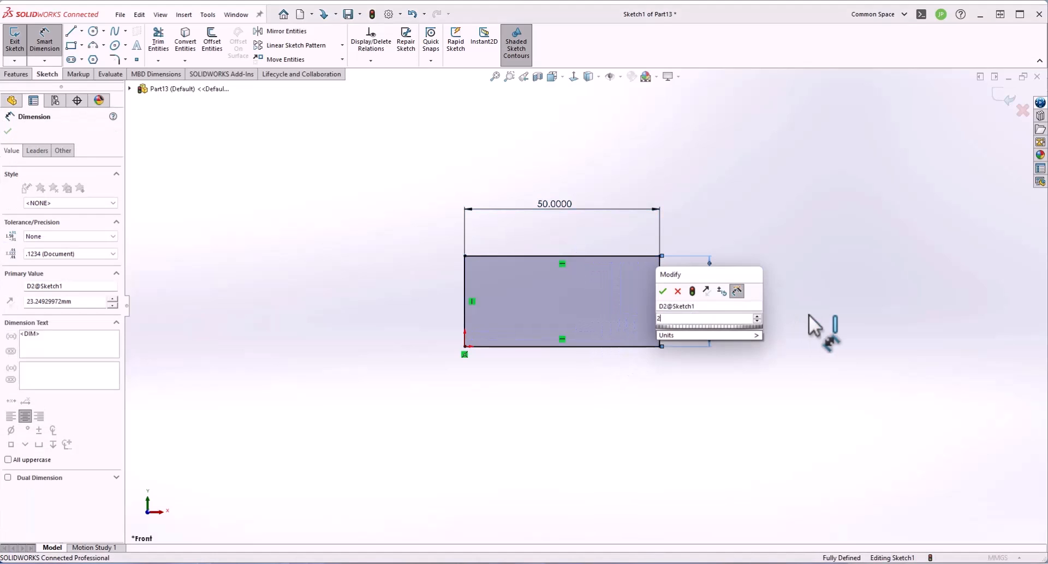
type("25")
key("Return")
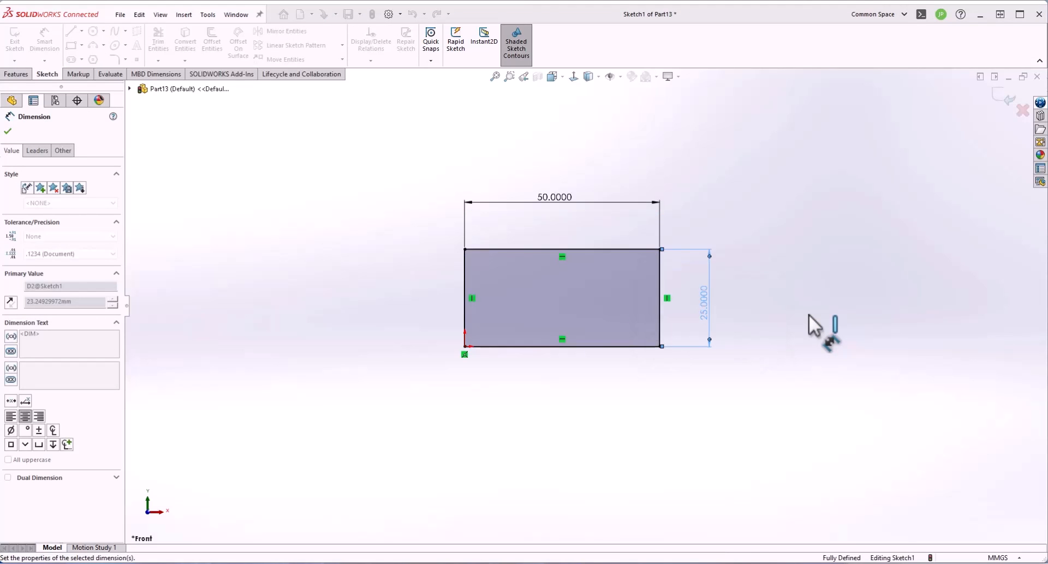
key("Escape")
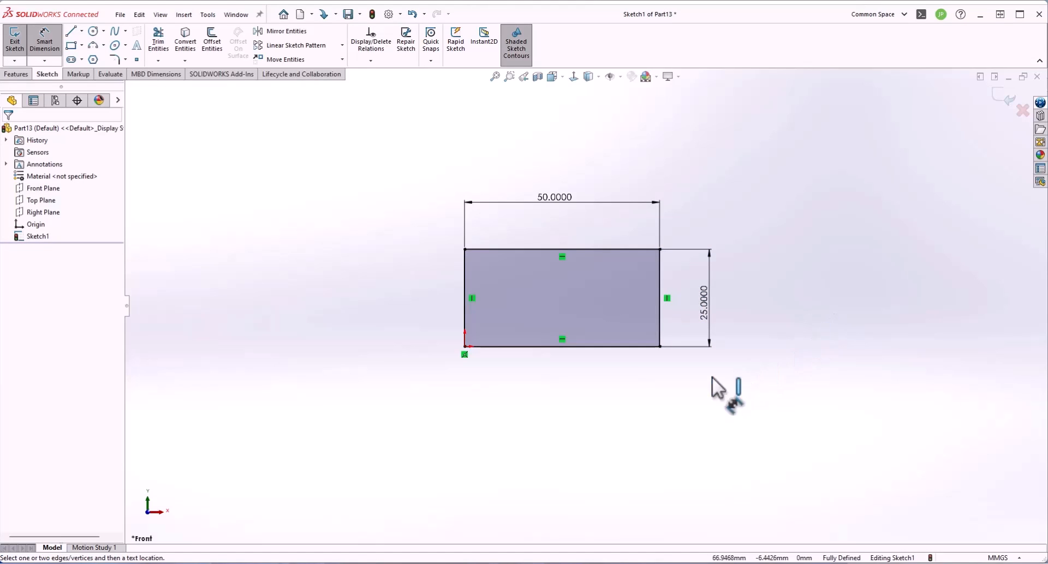
Try to add a second height dimension on the rectangle's left side, cancel it, and leave the dimension tool
left_click(527, 249)
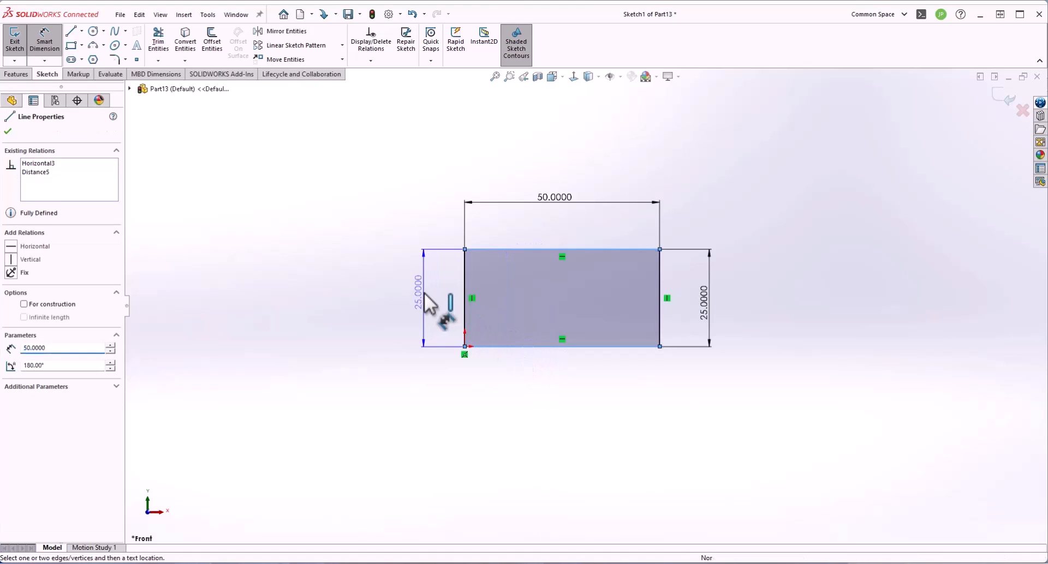
left_click(429, 300)
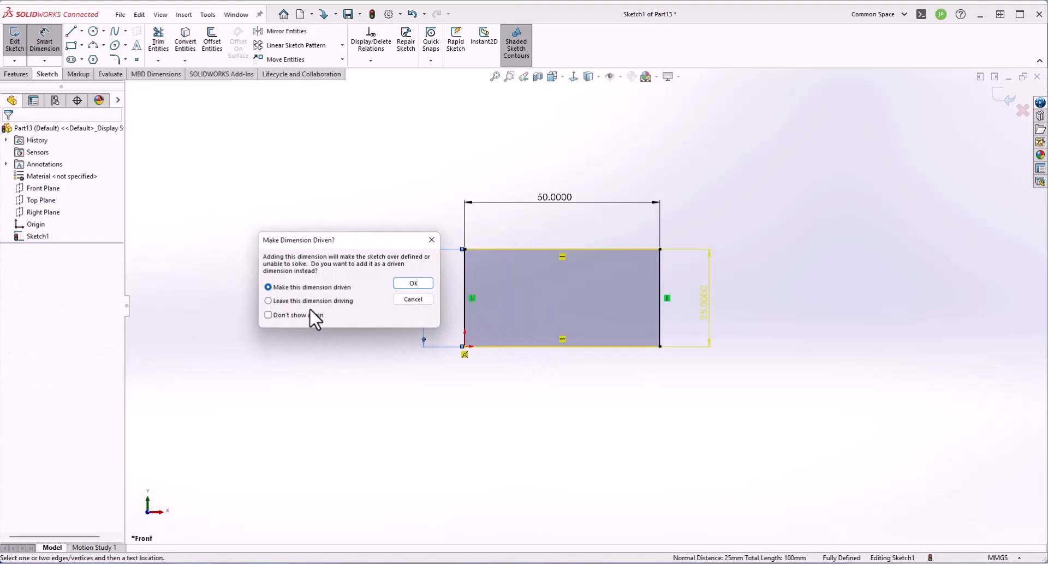
left_click(413, 299)
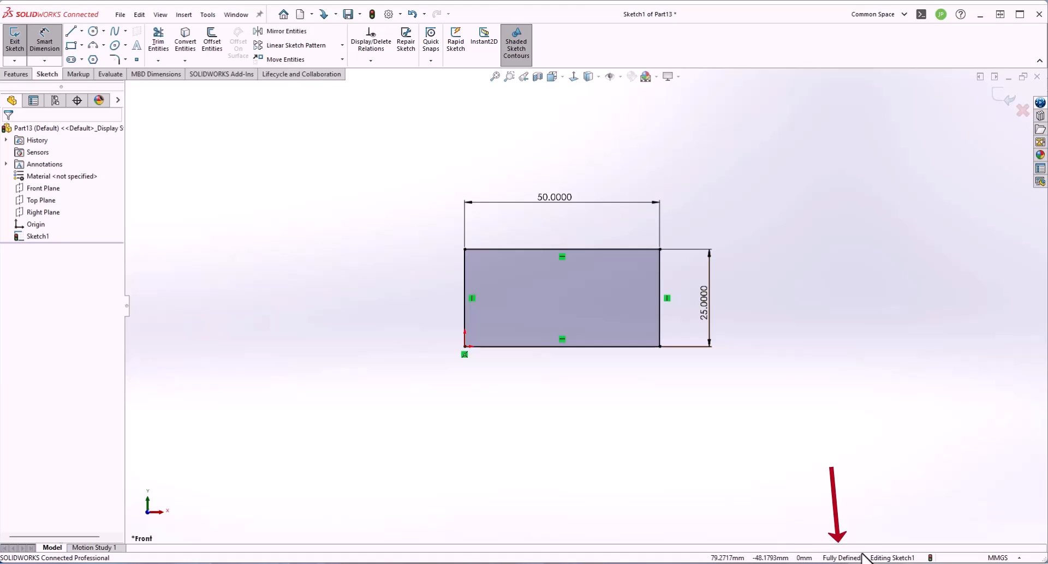
key("Escape")
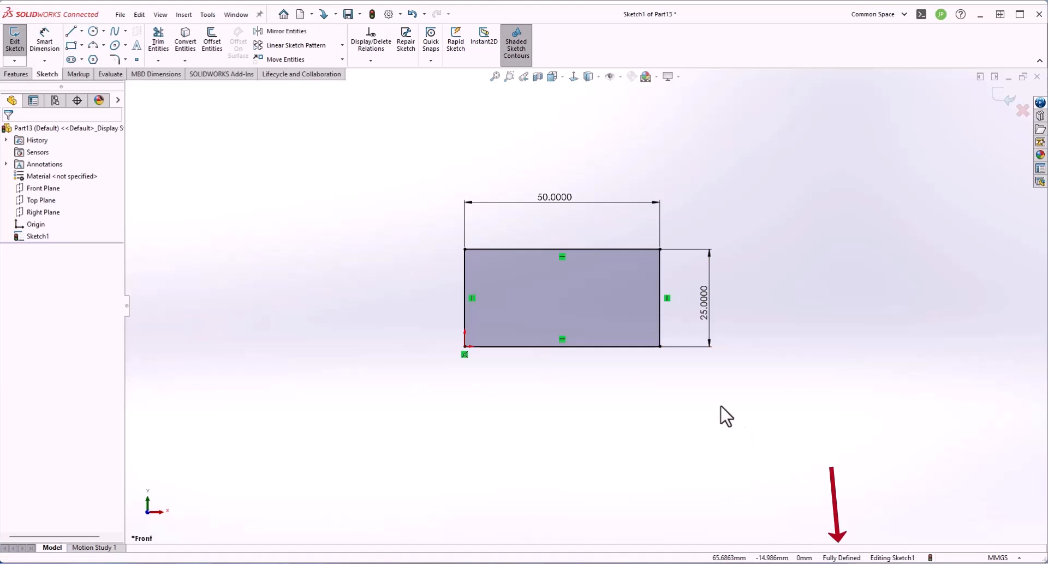
Delete the 25 mm height dimension and lower the rectangle's top edge to a height of about 21 mm
left_click(701, 351)
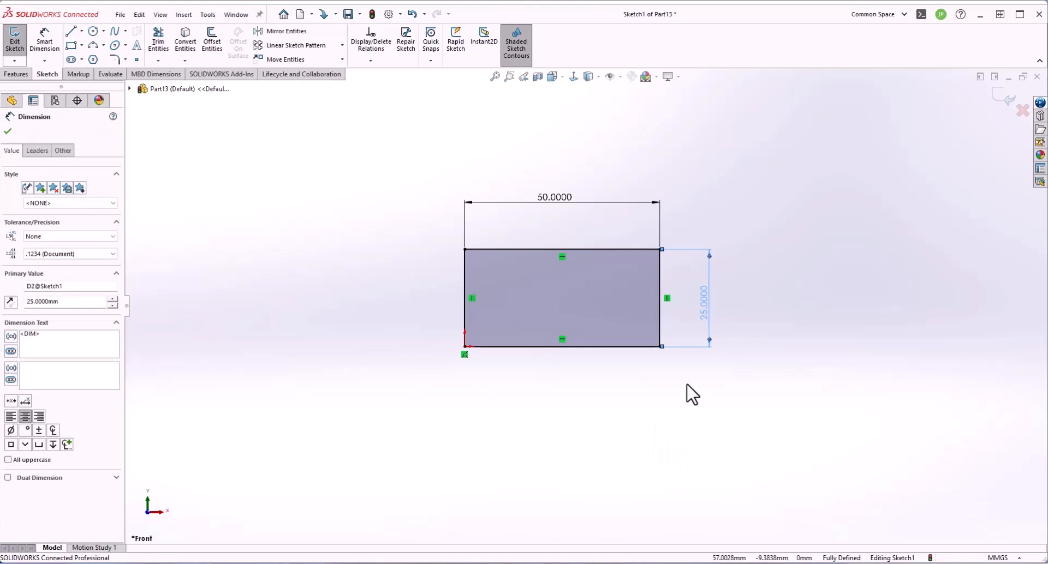
key("Delete")
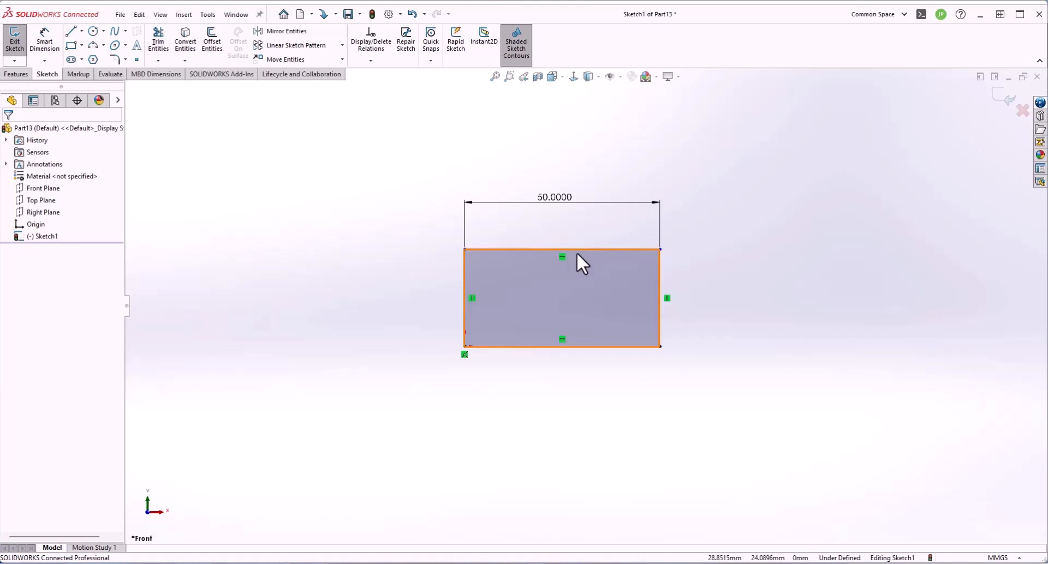
mouse_move(578, 251)
left_mouse_down()
mouse_move(581, 221)
mouse_move(577, 266)
left_mouse_up()
left_click(707, 269)
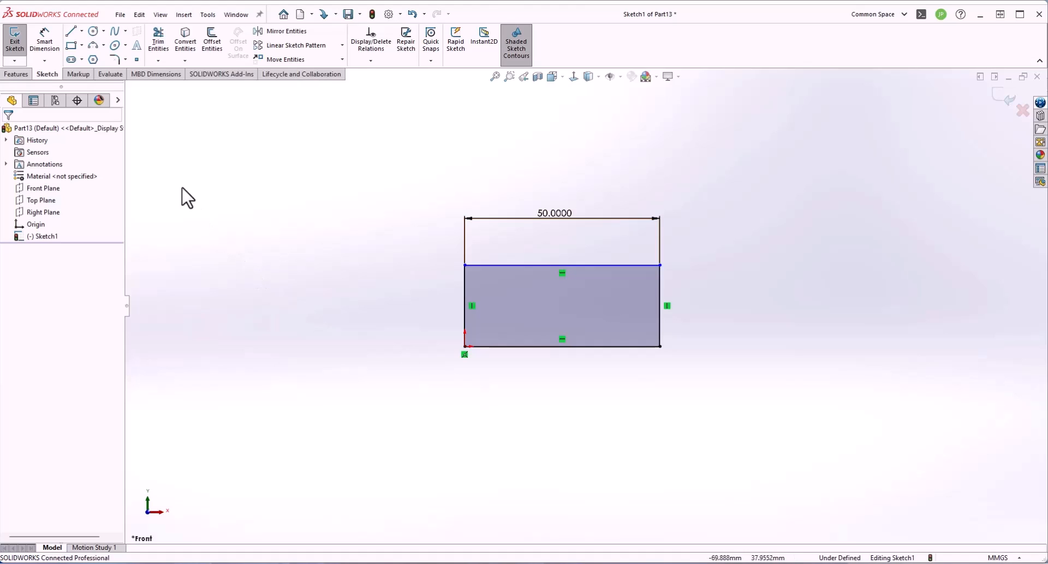
Sketch a circle of about 10.4 mm radius, centred on the left edge's midpoint and passing through the rectangle's upper-left corner
left_click(103, 32)
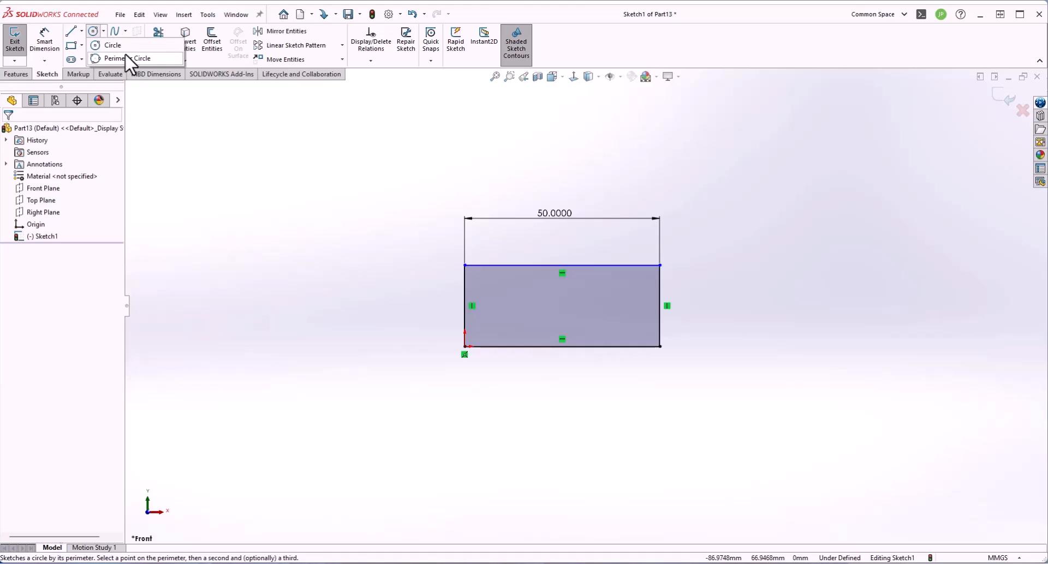
left_click(117, 46)
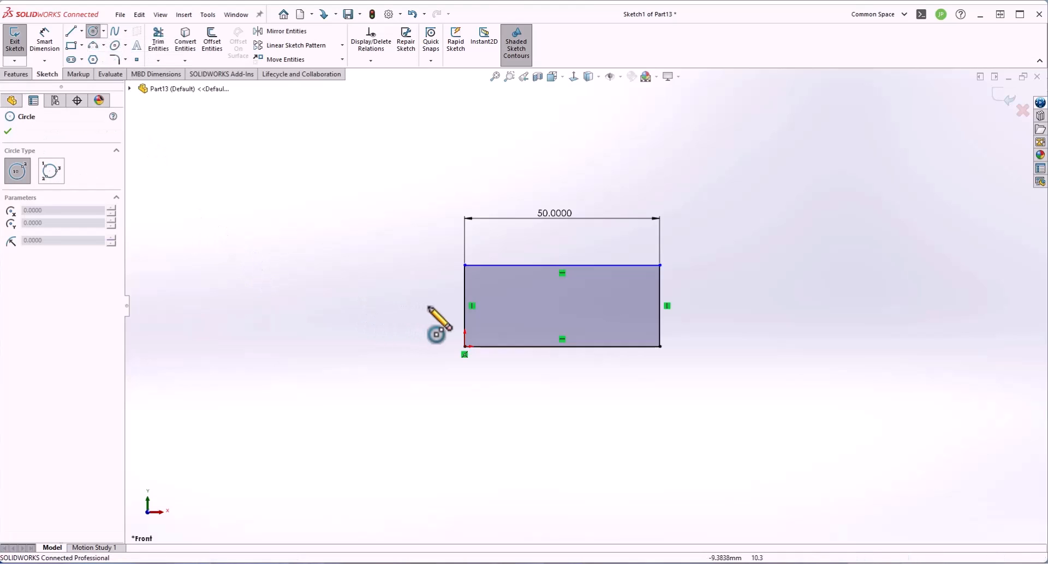
left_click(464, 306)
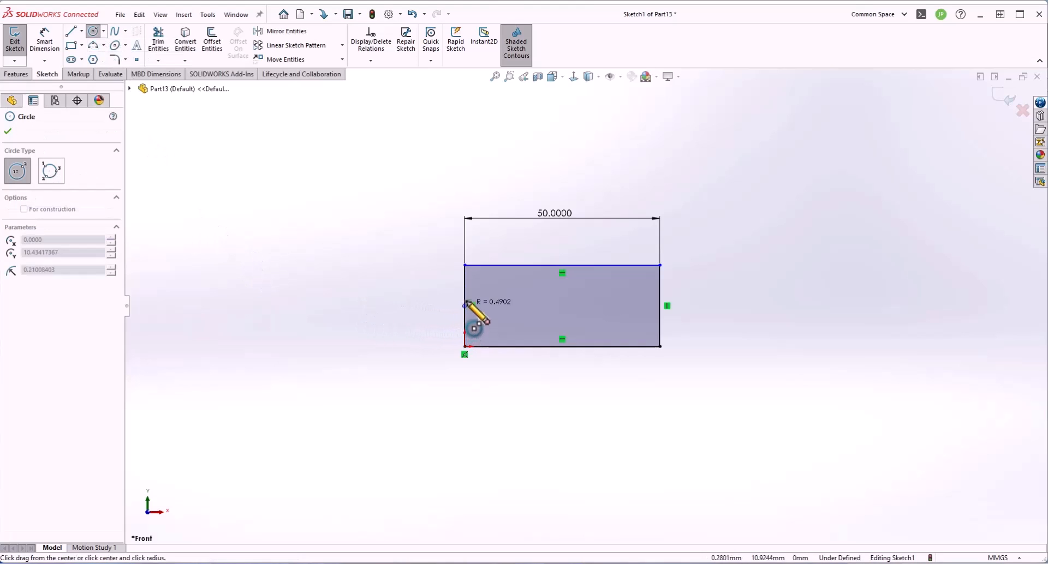
left_click(465, 265)
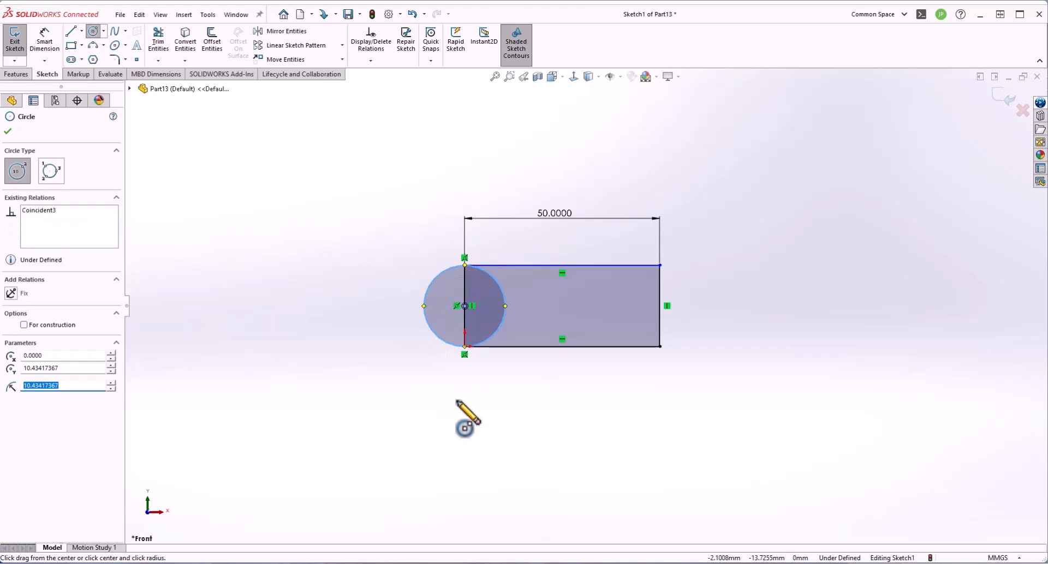
Sketch a perimeter circle tangent to the rectangle's top, right and bottom edges, and leave the circle tool
left_click(103, 31)
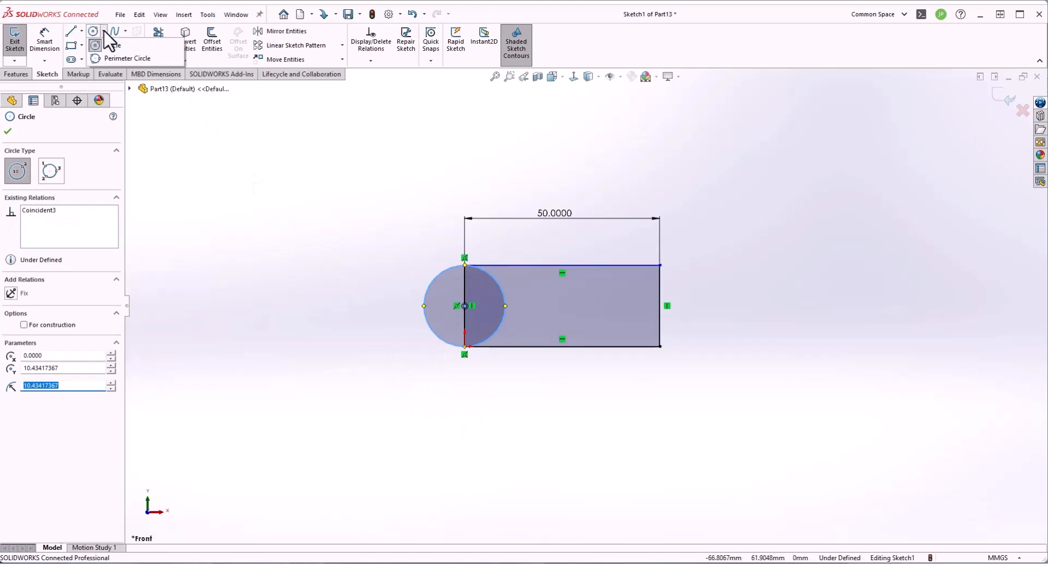
left_click(112, 57)
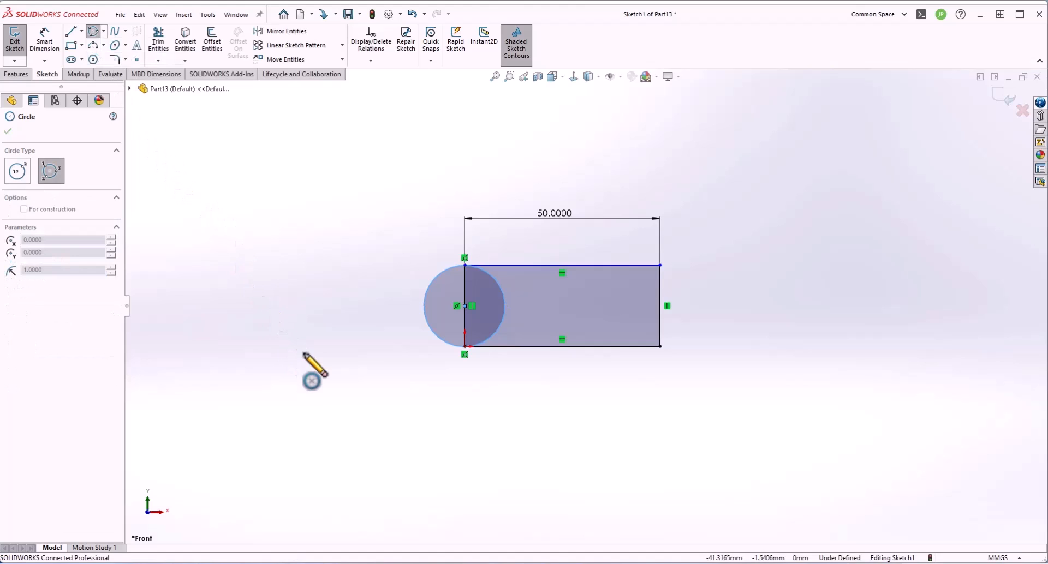
left_click(608, 267)
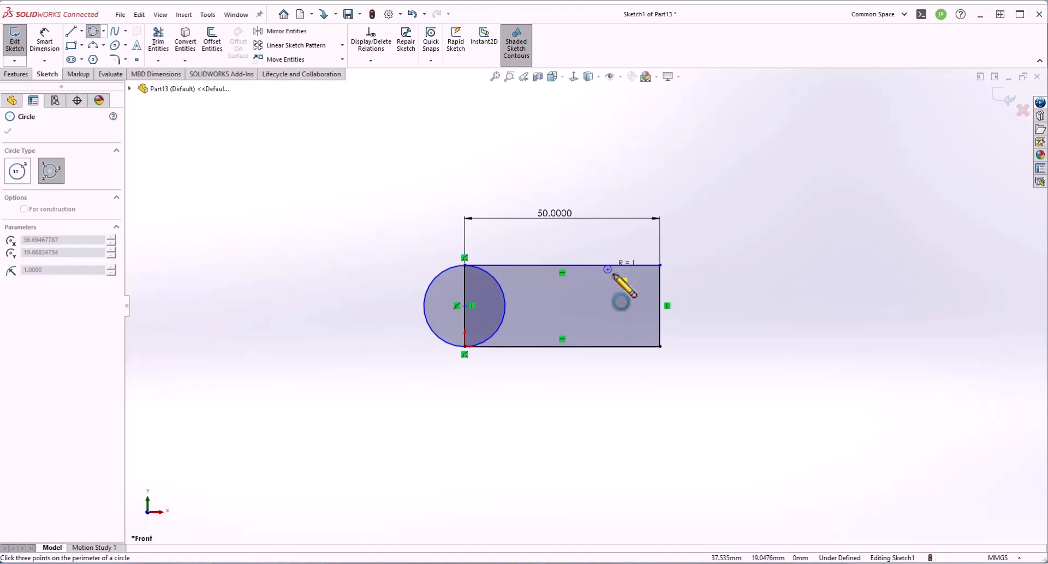
left_click(660, 310)
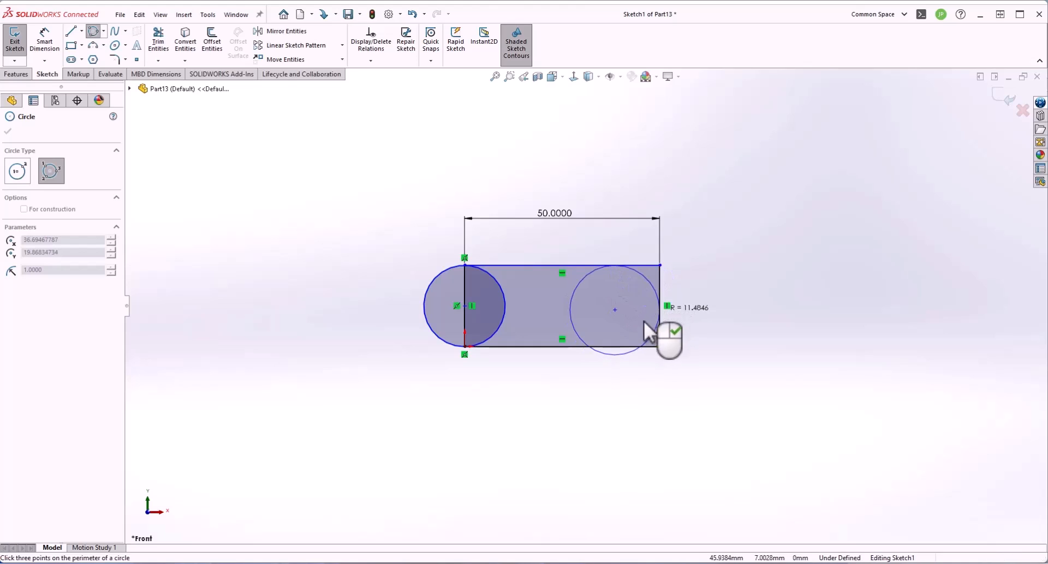
left_click(618, 347)
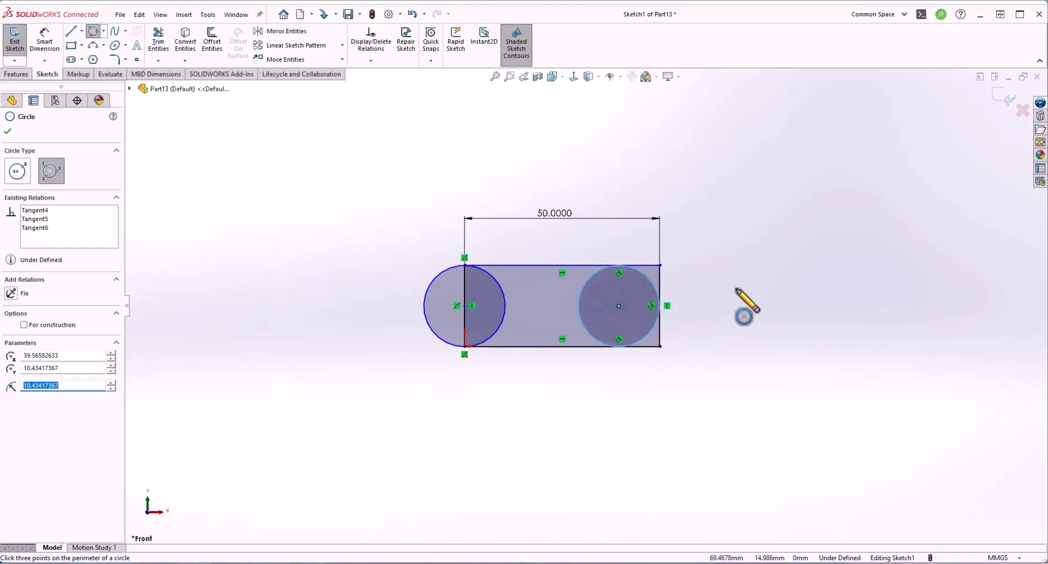
key("Escape")
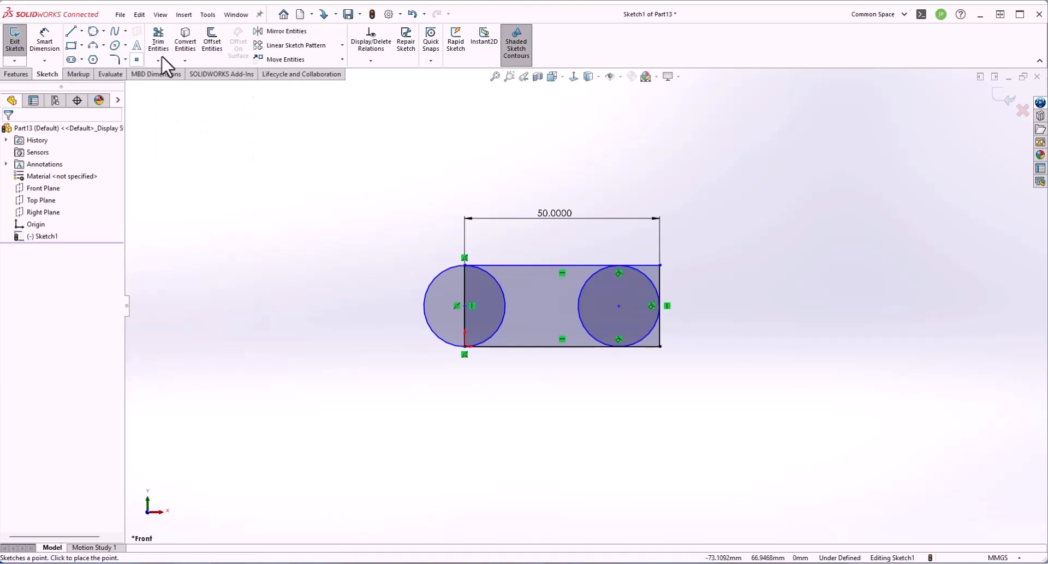
Trim the rectangle's left edge, both circles' inner halves and the excess right edge and corners to leave a rounded slot outline
left_click(159, 40)
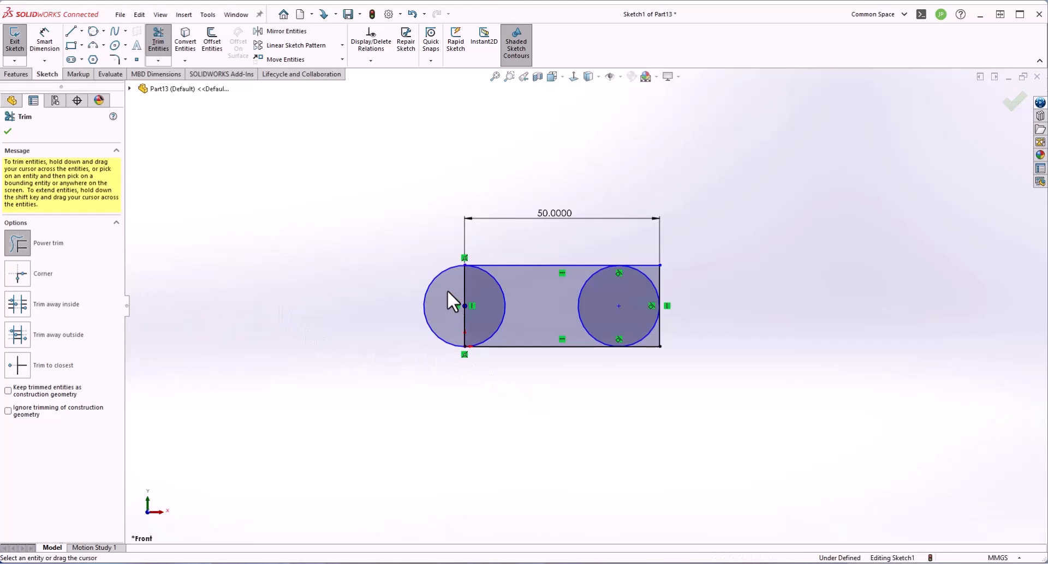
left_click_drag(447, 290, 470, 286)
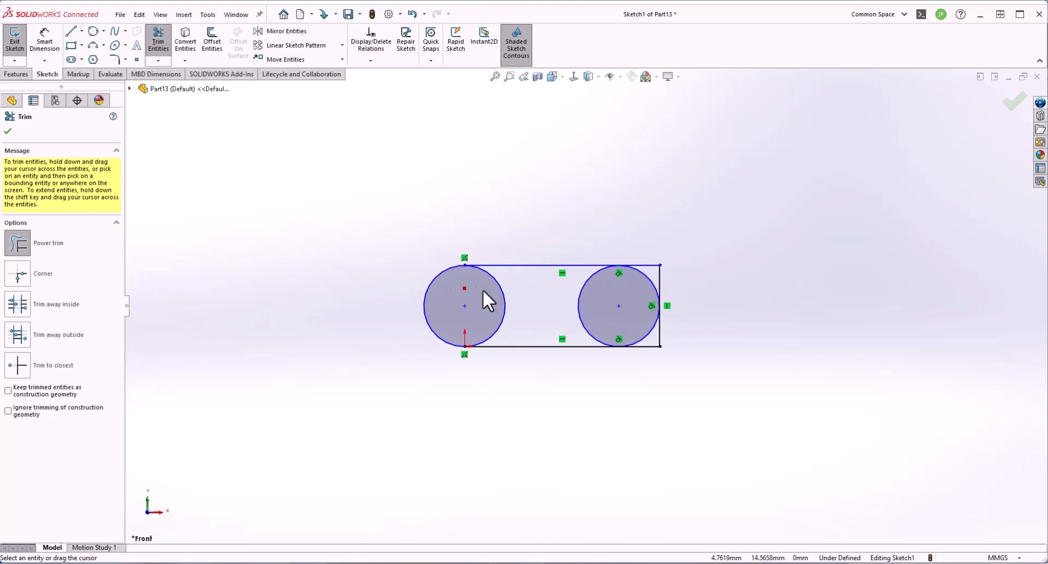
left_click_drag(483, 288, 503, 284)
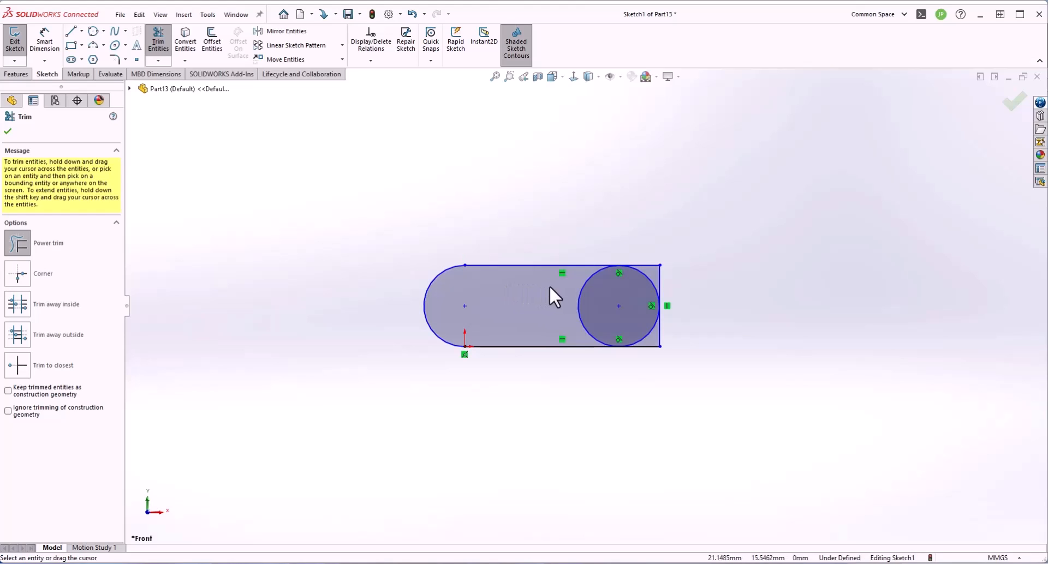
left_click_drag(549, 286, 590, 291)
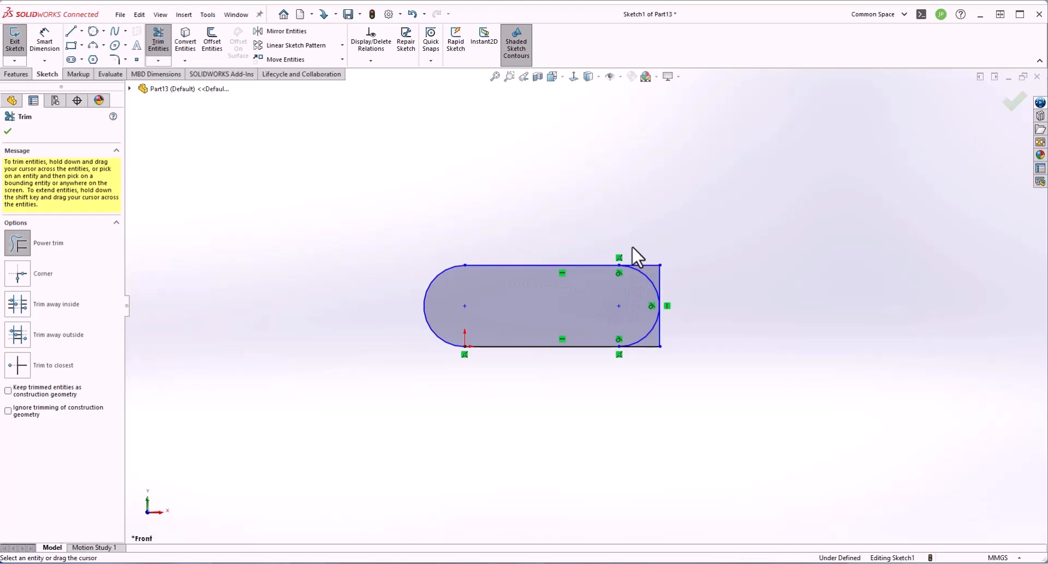
mouse_move(632, 246)
left_mouse_down()
mouse_move(681, 326)
mouse_move(660, 326)
mouse_move(653, 358)
left_mouse_up()
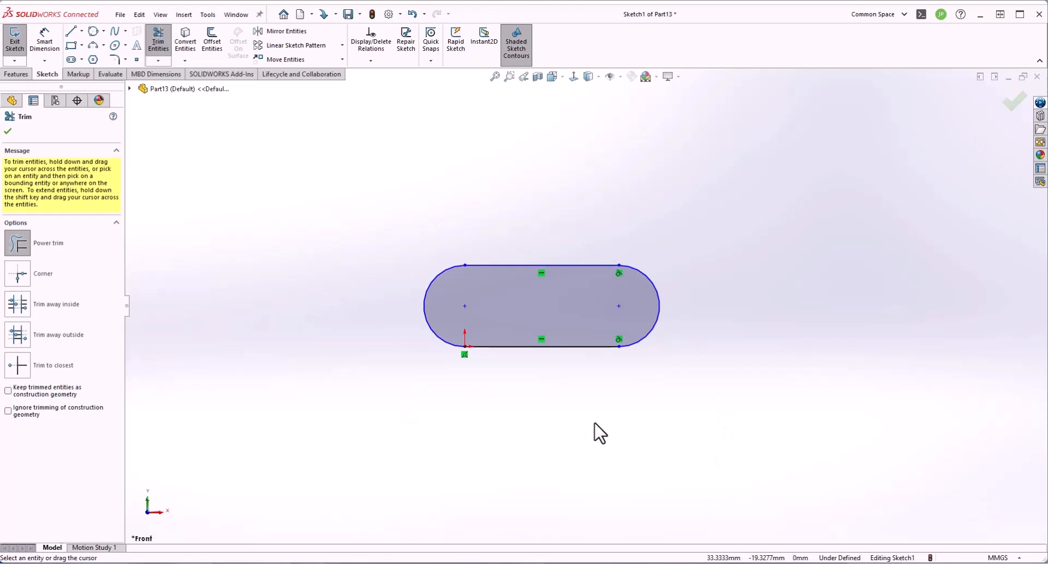
key("Escape")
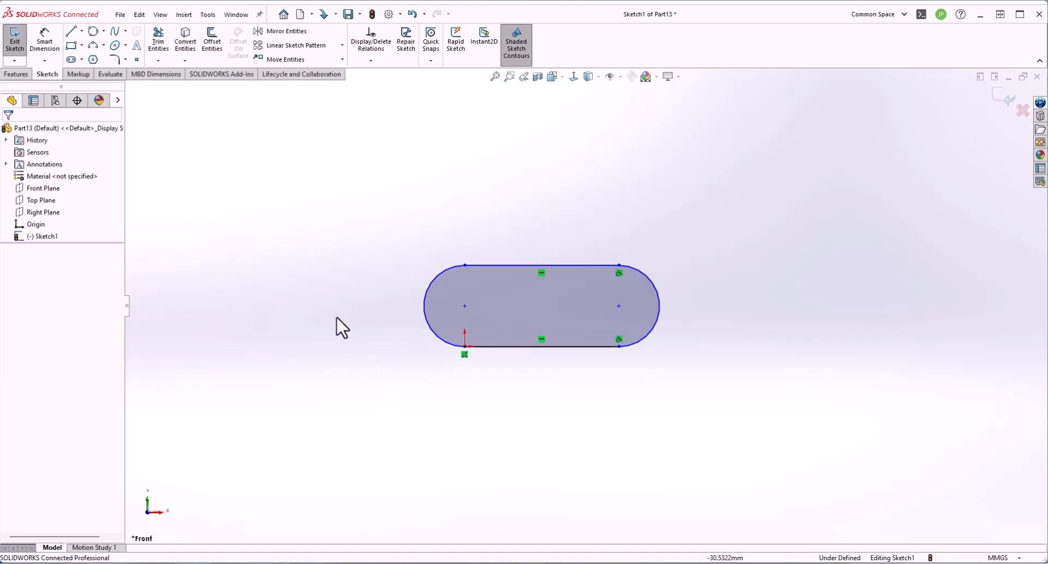
Sketch a corner rectangle about 31.8 mm by 13.4 mm inside the slot outline
left_click(82, 46)
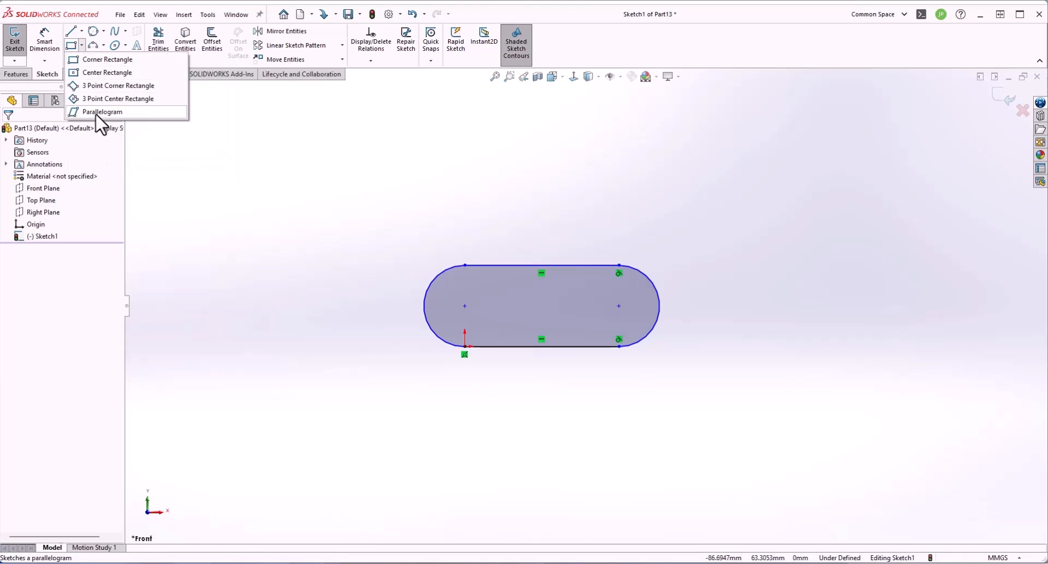
left_click(102, 63)
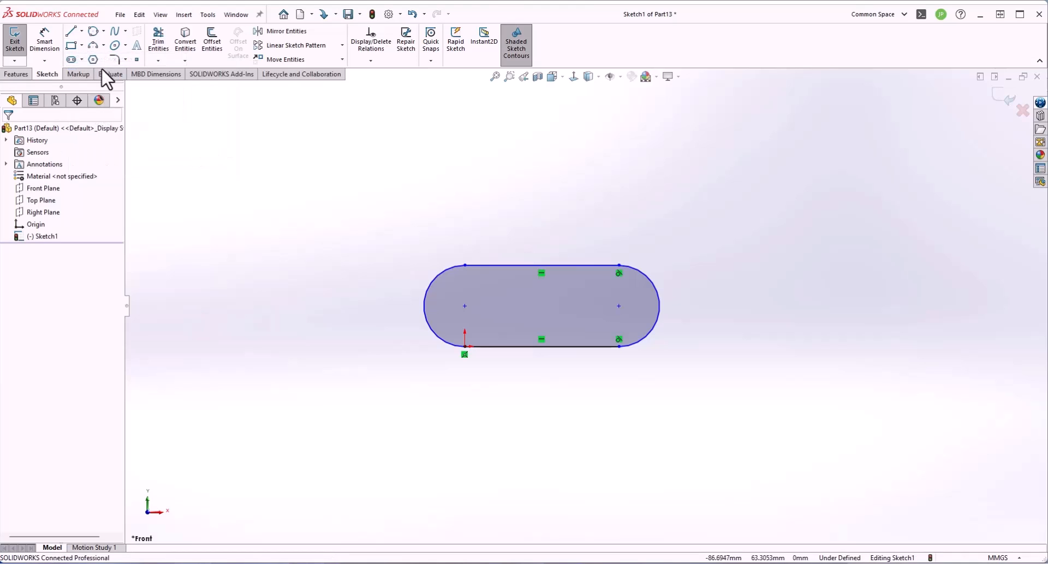
left_click(479, 334)
left_click(602, 281)
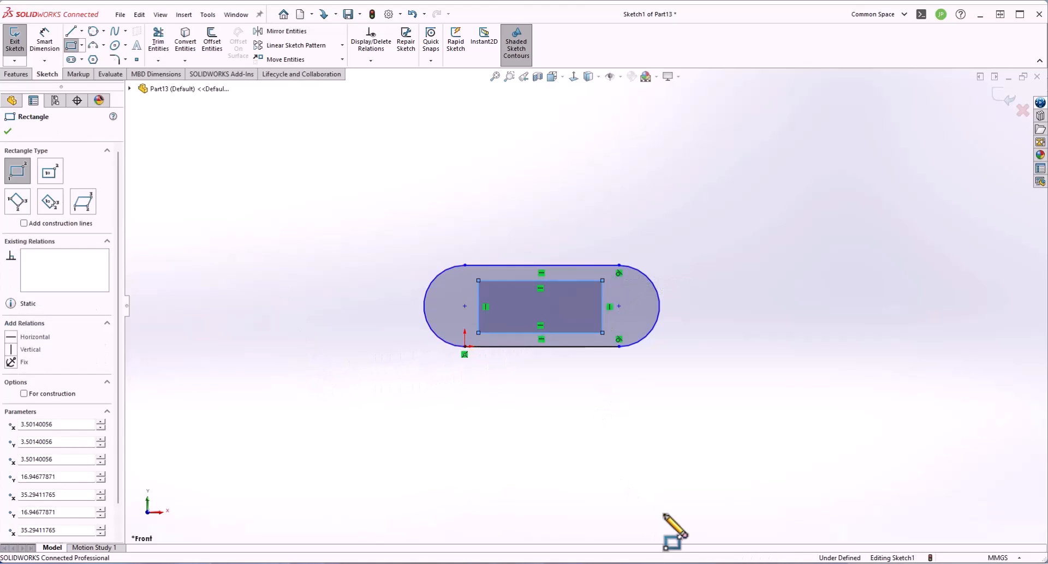
Sketch a center rectangle about 21.4 mm by 7 mm from the middle of the inner rectangle, using the From Corners option
left_click(82, 46)
left_click(97, 72)
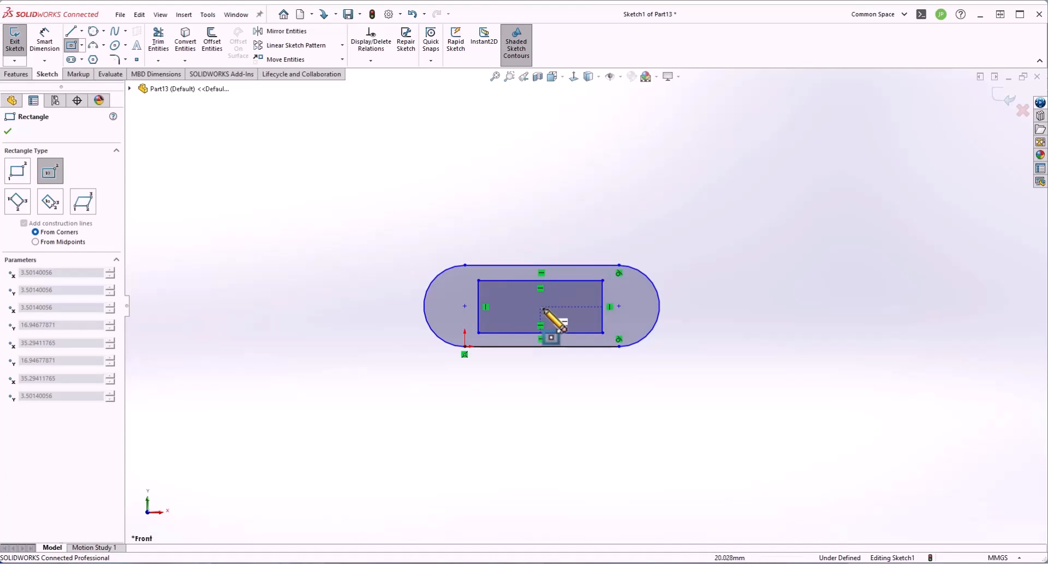
left_click(541, 306)
left_click(583, 294)
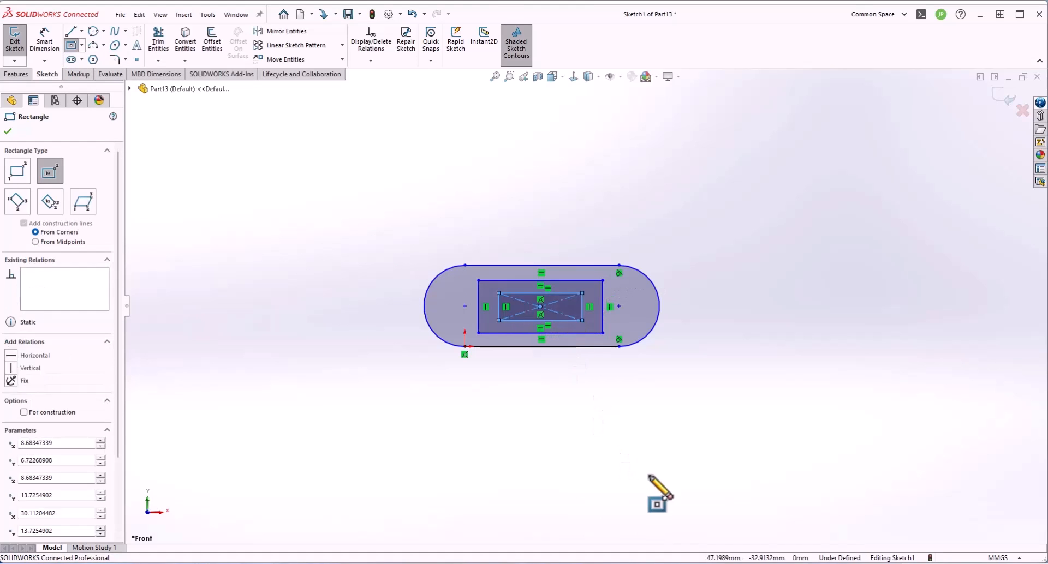
Sketch a parallelogram to the left of the slot with a horizontal base about 17.2 mm long and a height of about 24.1 mm
left_click(82, 46)
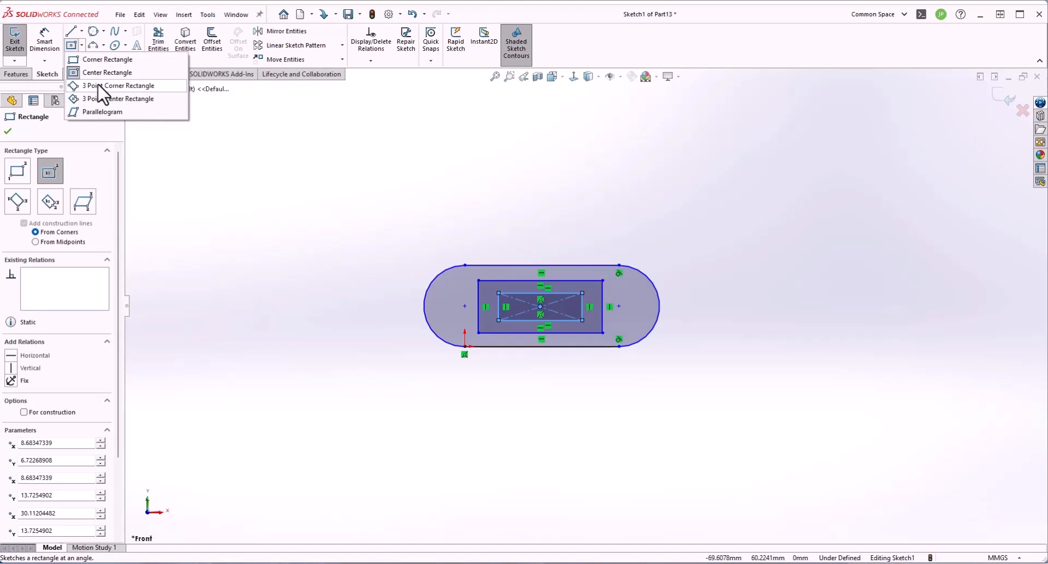
left_click(150, 114)
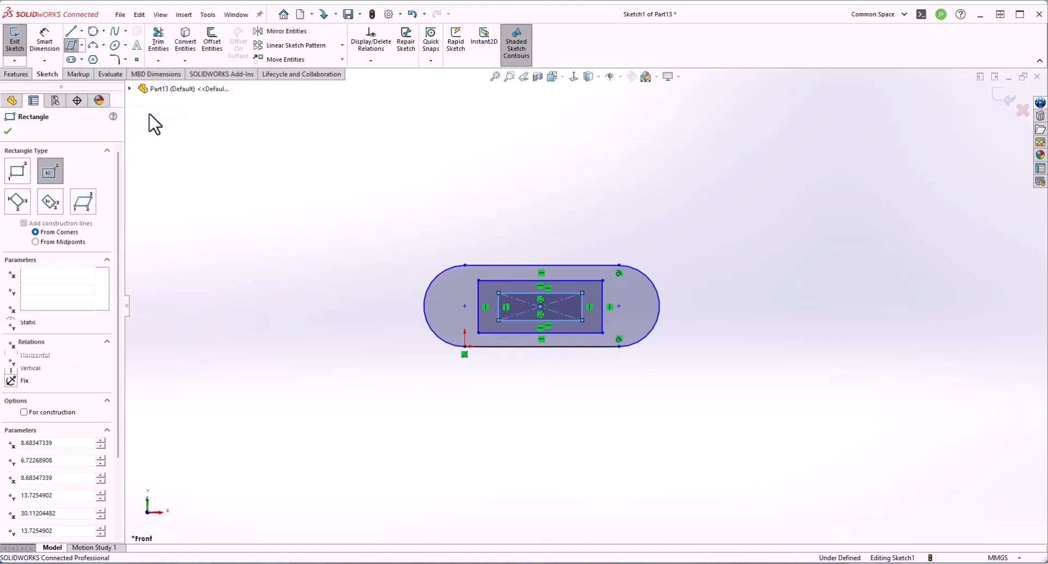
left_click(273, 320)
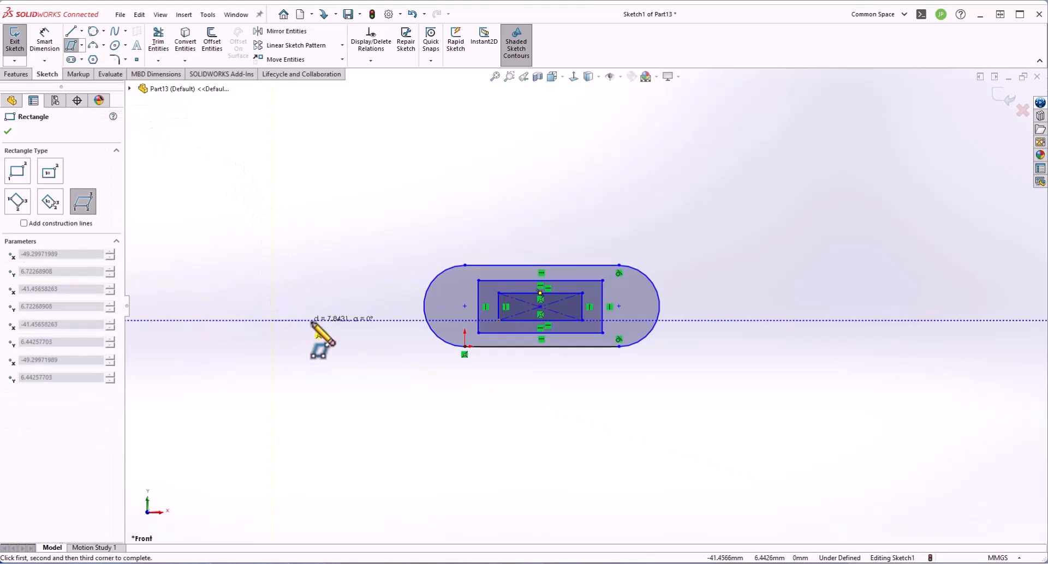
left_click(339, 320)
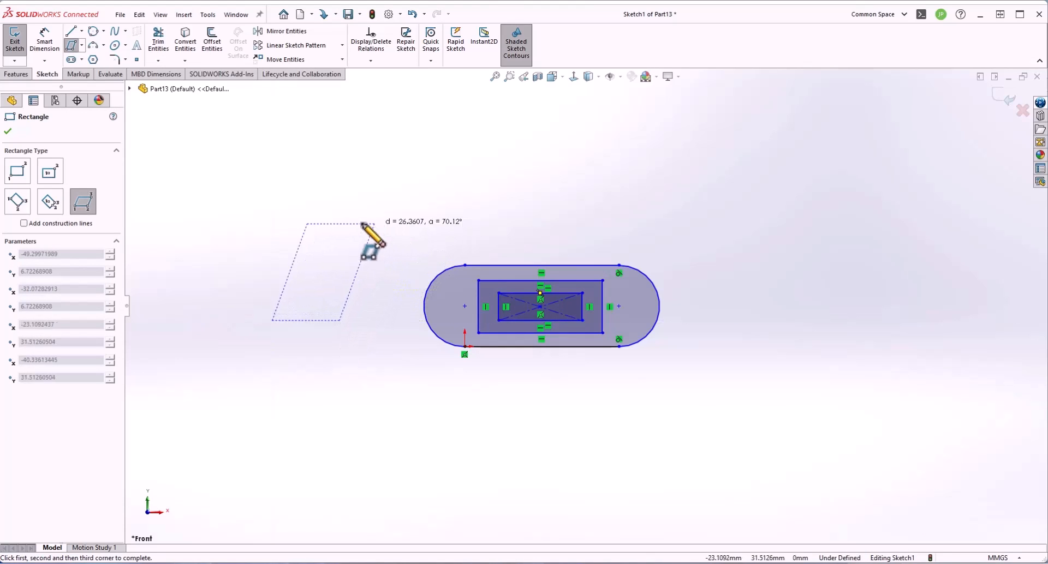
left_click(393, 226)
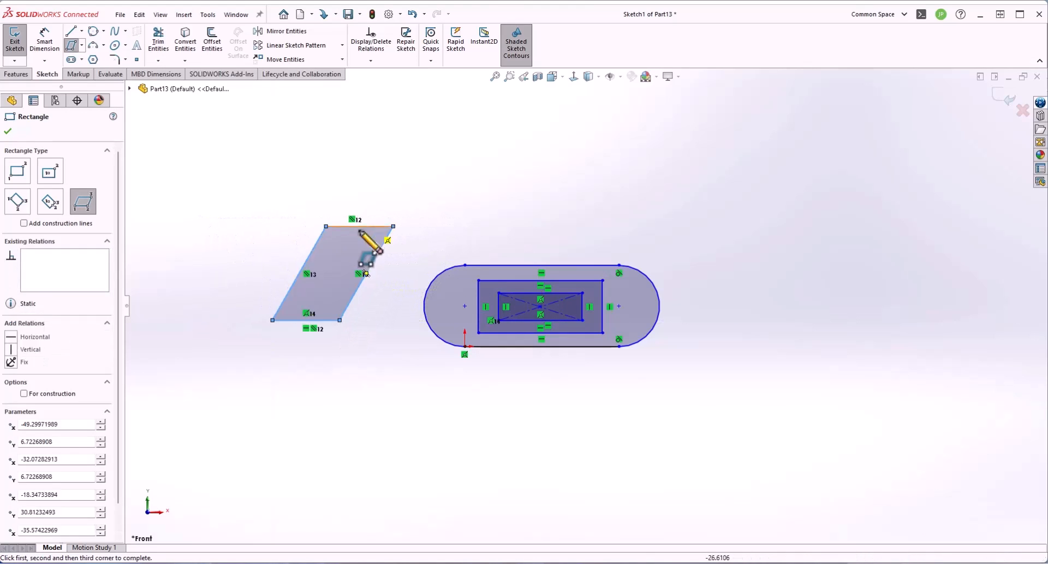
key("Escape")
Compare window selection of the parallelogram's top and right lines with crossing selection of all four of its lines
left_click_drag(272, 195, 406, 413)
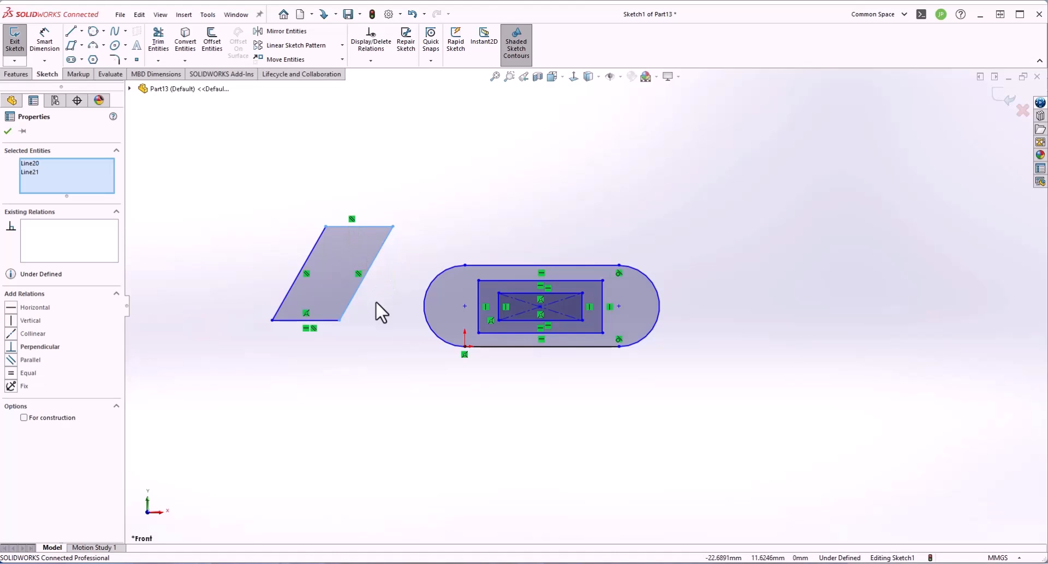
left_click_drag(291, 195, 405, 402)
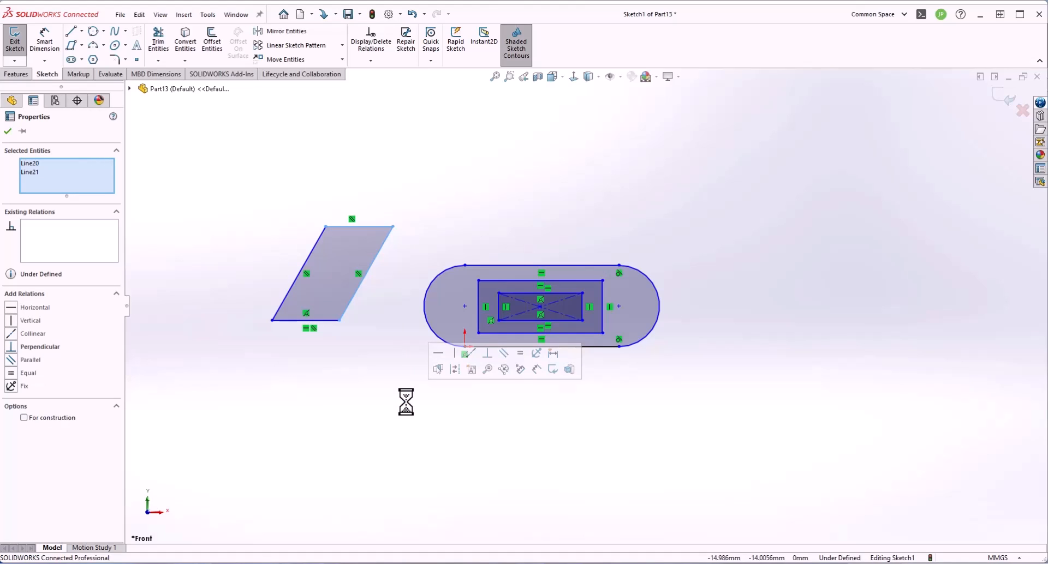
left_click_drag(412, 195, 347, 336)
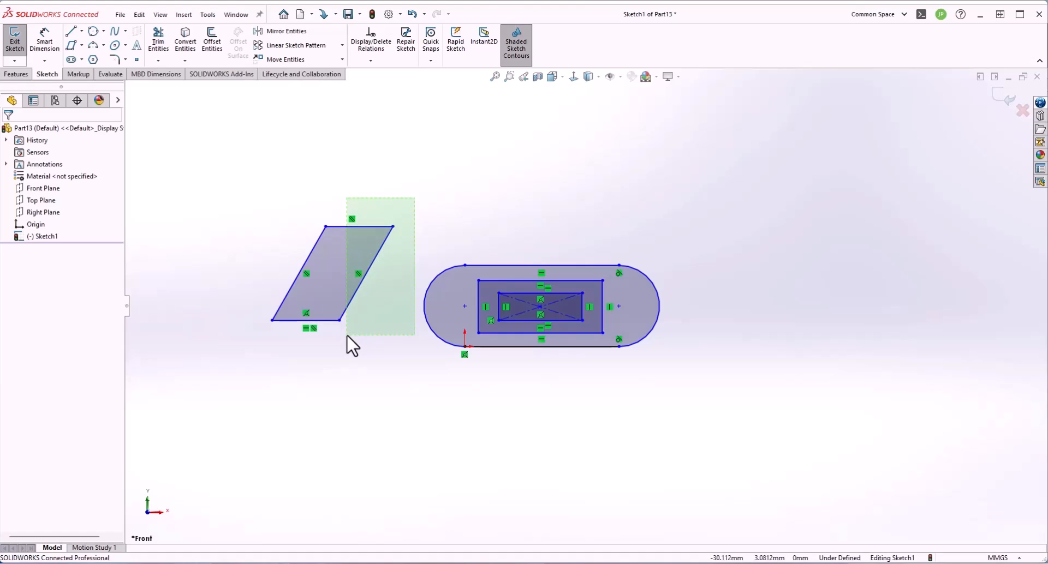
left_click_drag(347, 337, 313, 341)
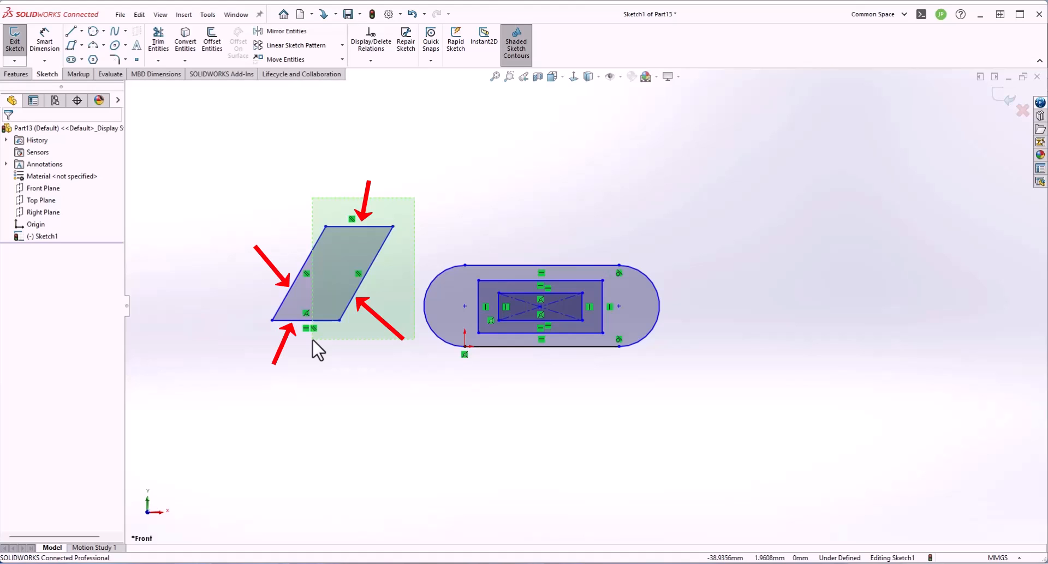
left_click_drag(314, 349, 313, 350)
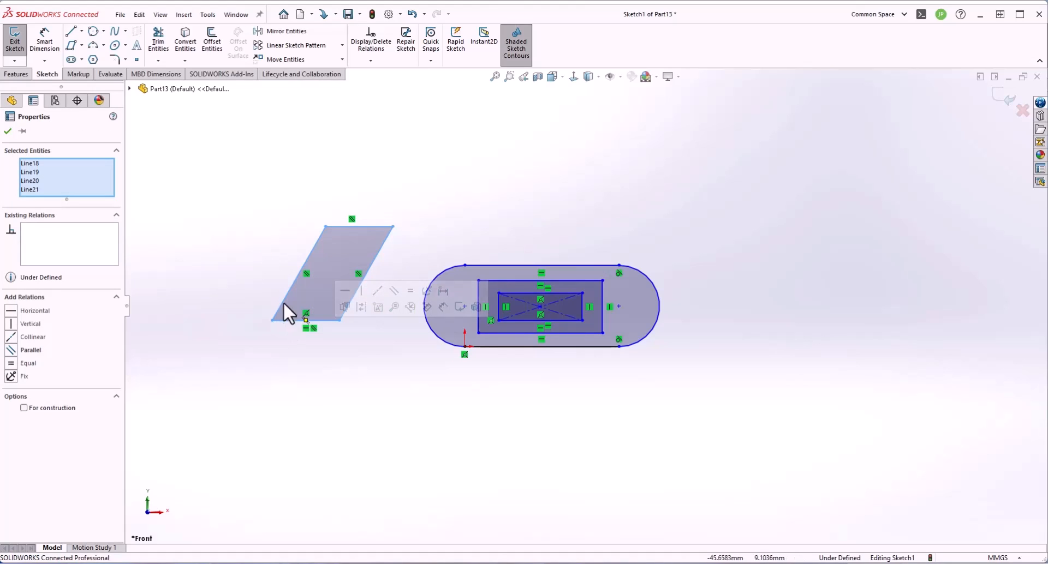
left_click(364, 362)
left_click_drag(295, 185, 404, 365)
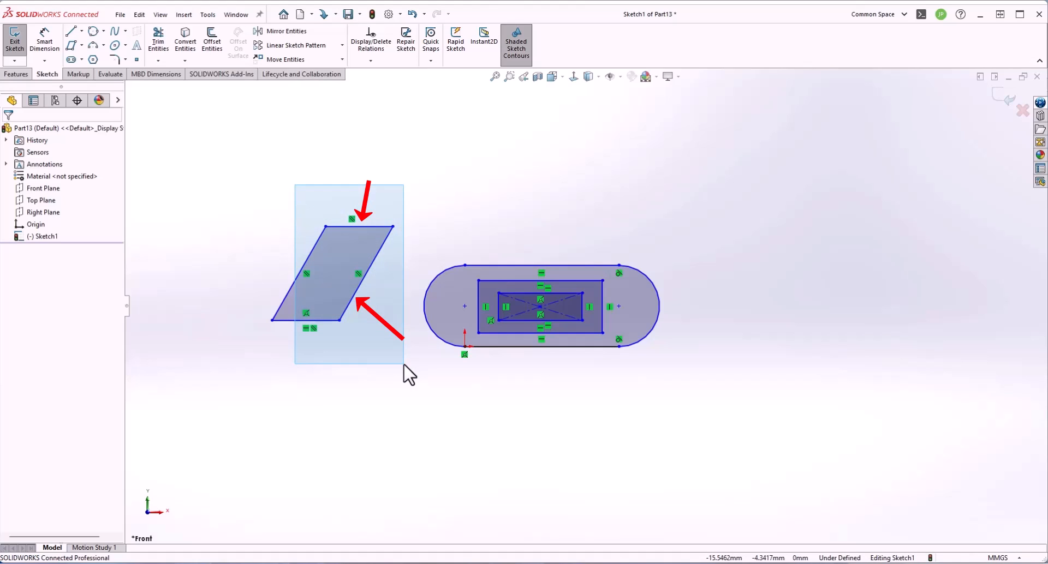
left_click_drag(404, 365, 406, 368)
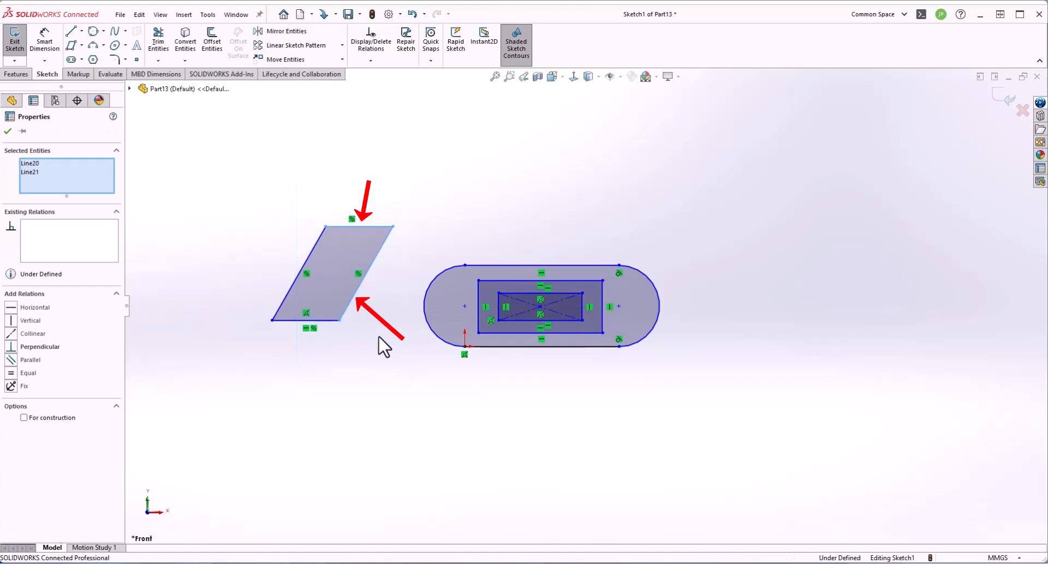
Delete the whole parallelogram and both rectangles inside the slot outline
left_click(260, 193)
left_click_drag(244, 180, 413, 410)
key("Delete")
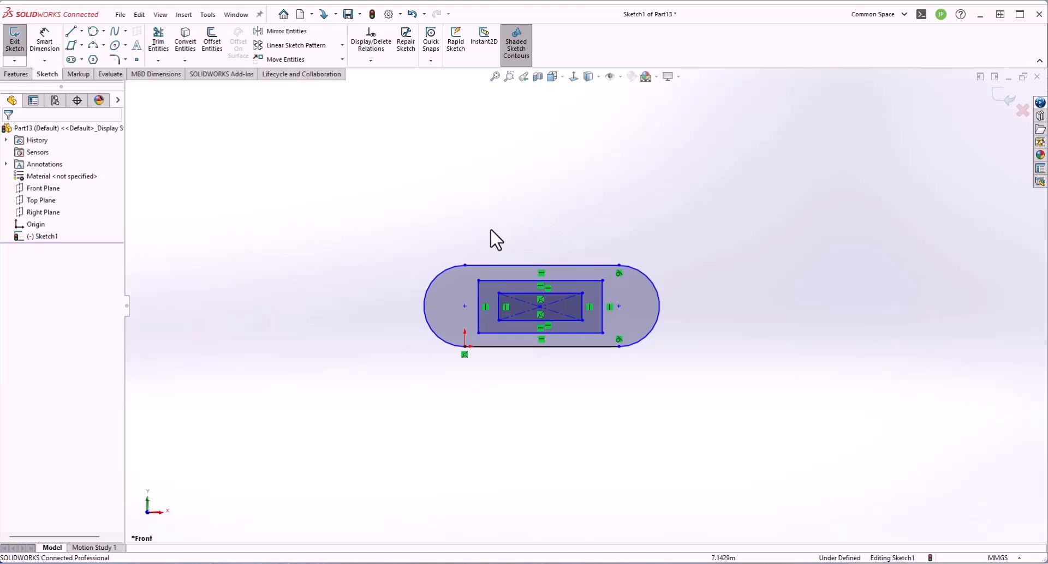
mouse_move(471, 248)
left_mouse_down()
mouse_move(511, 313)
mouse_move(612, 341)
left_mouse_up()
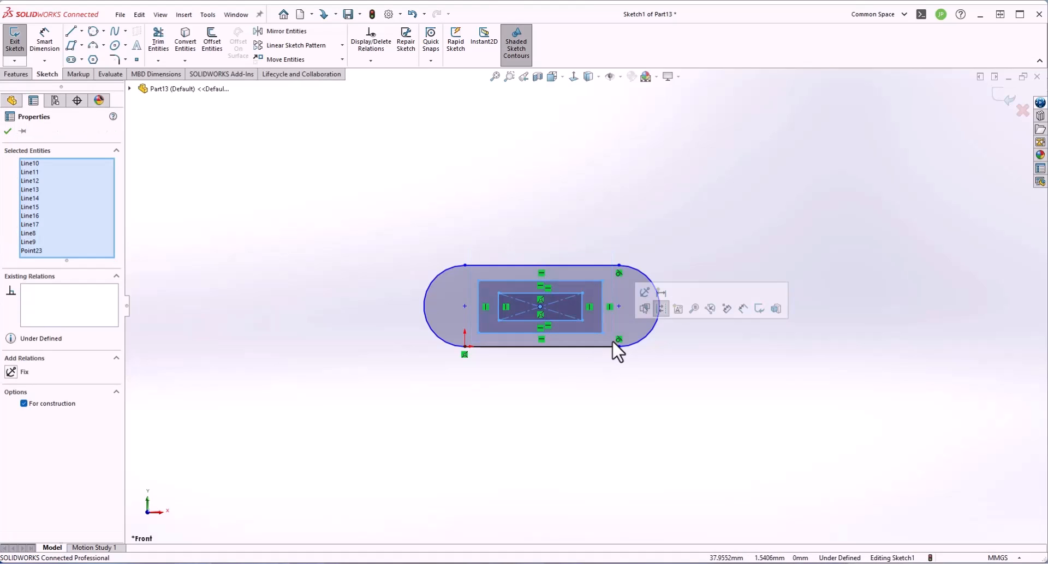
key("Delete")
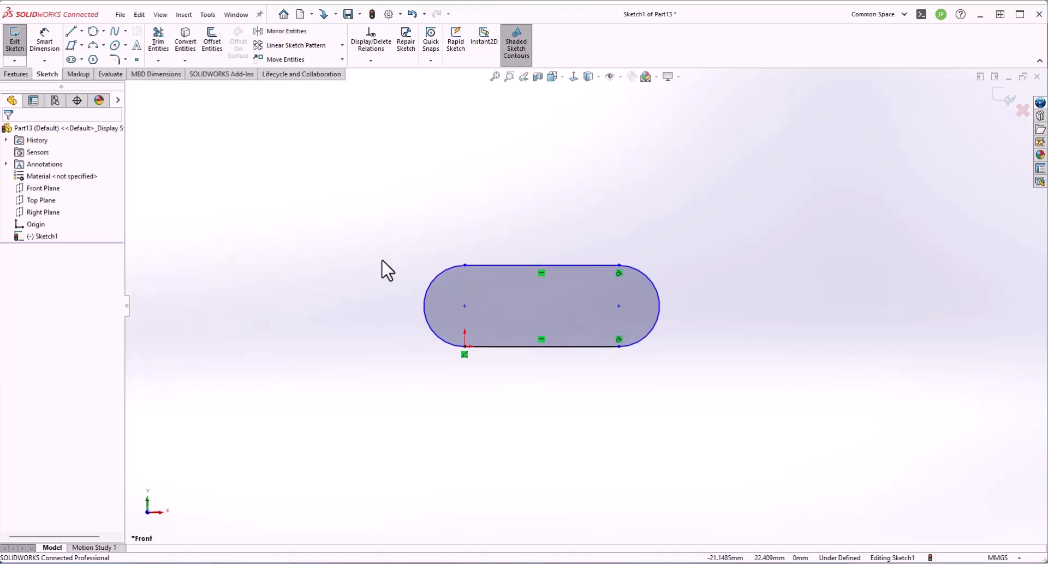
Set up a 2 mm inward offset of the slot's top line, left arc and bottom line
left_click(212, 41)
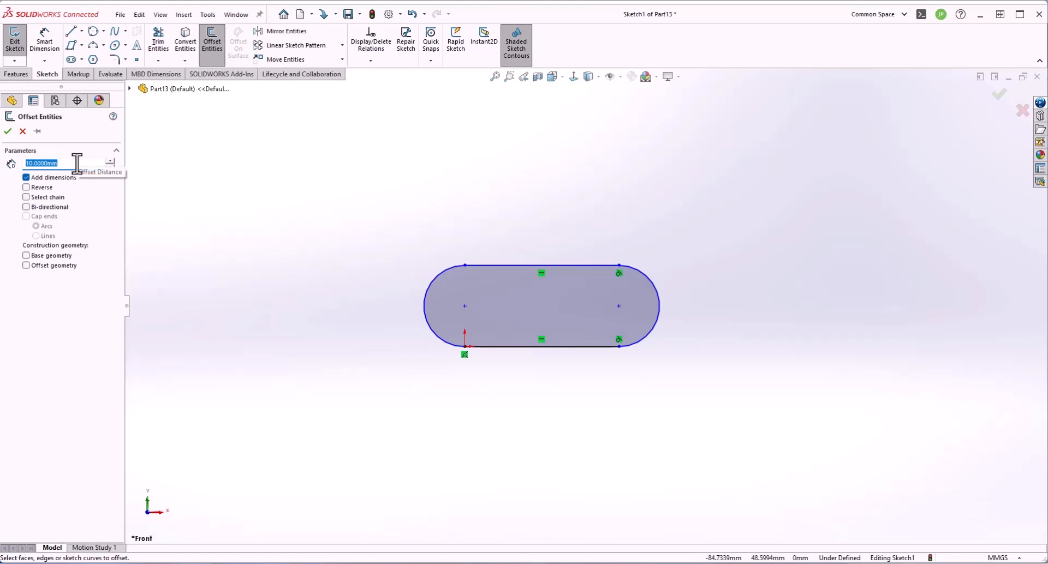
type("2")
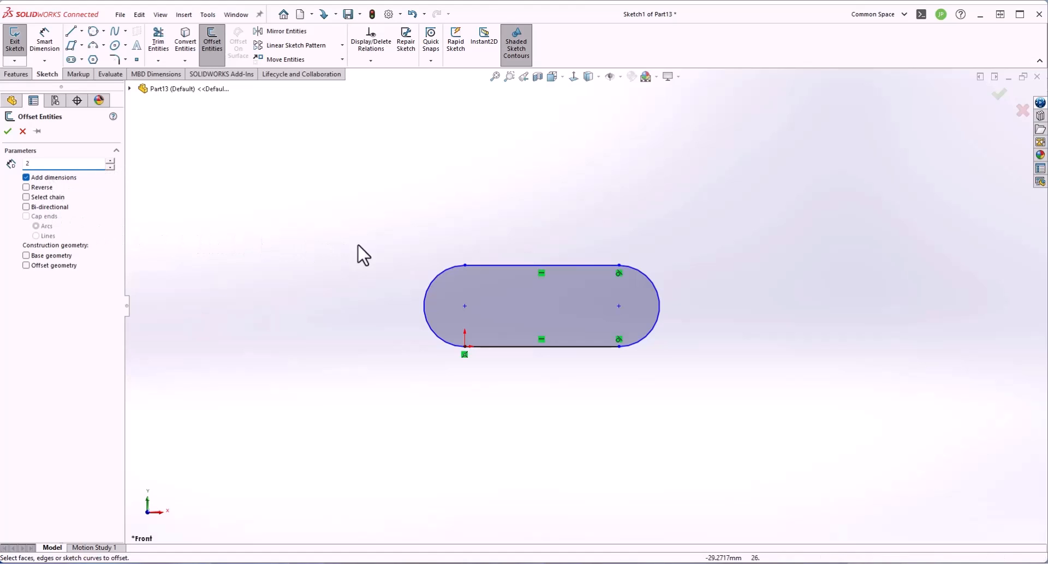
left_click(512, 264)
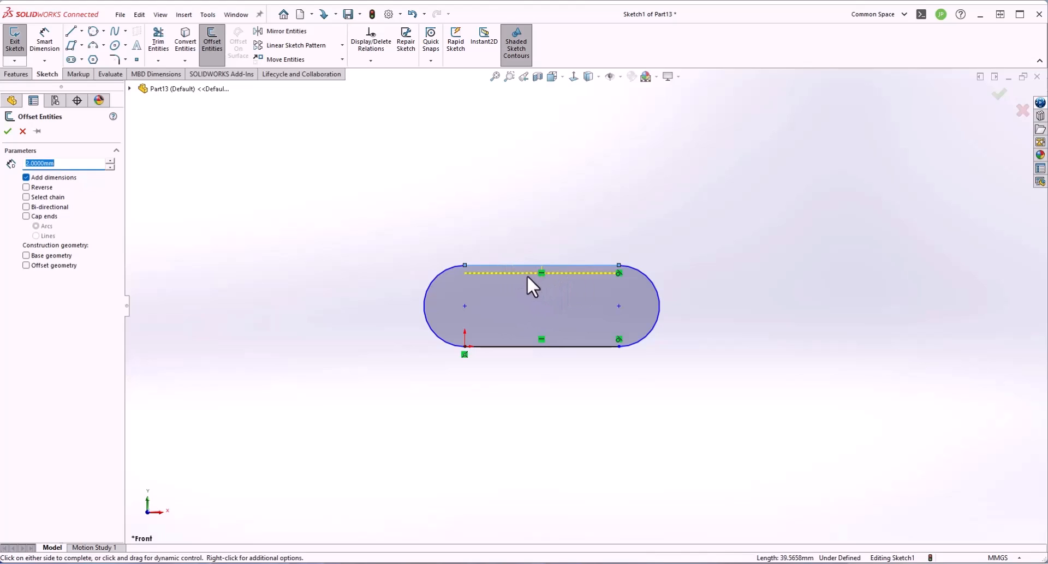
left_click(443, 275)
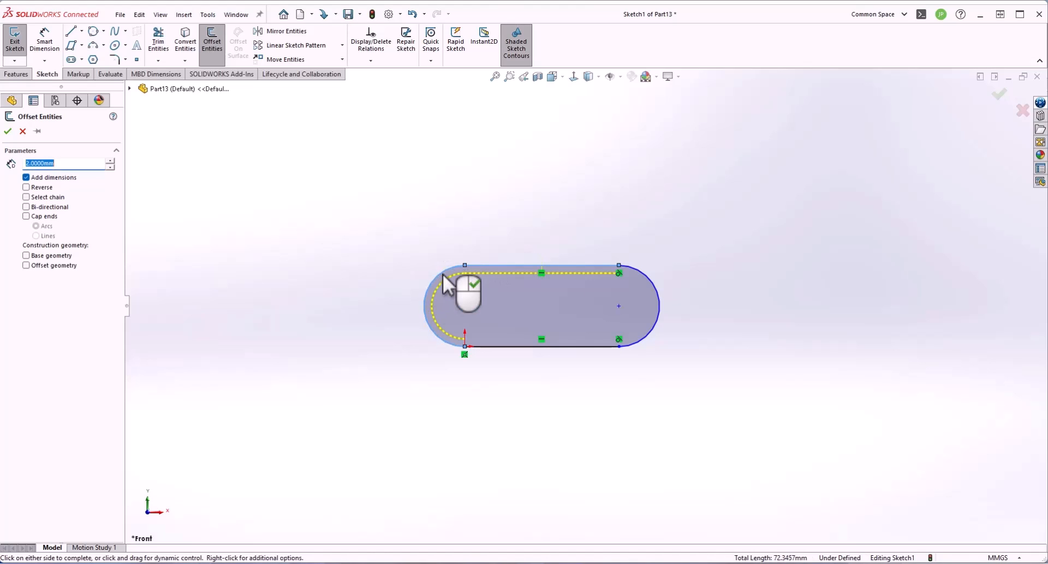
left_click(502, 347)
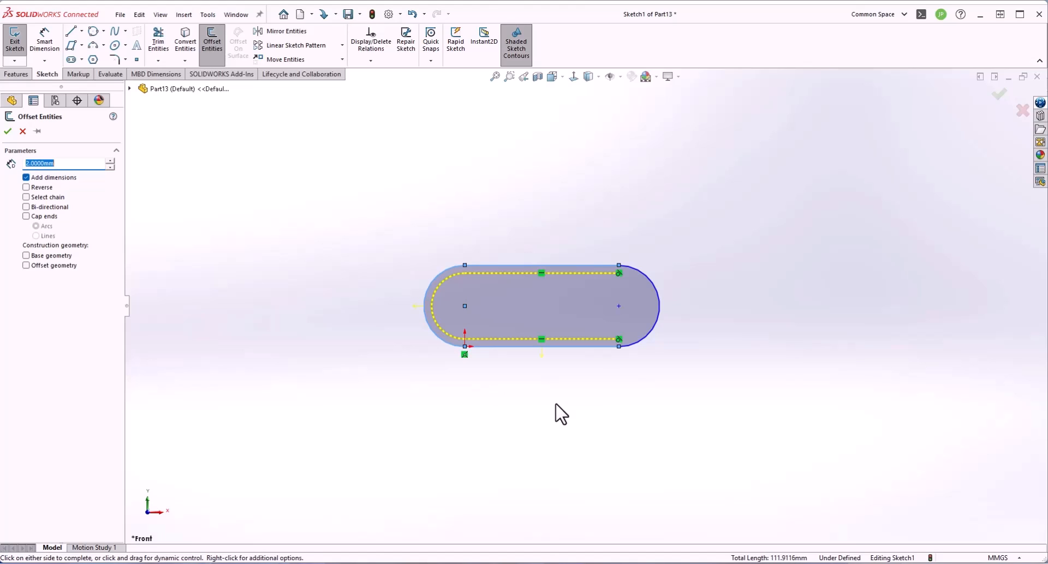
Compare the Reverse, Select chain, Bi-directional, Cap ends and construction options in the preview, and create the inward offset with all of them off
left_click(27, 187)
left_click(26, 187)
left_click(26, 187)
left_click(27, 197)
left_click(26, 197)
left_click(26, 207)
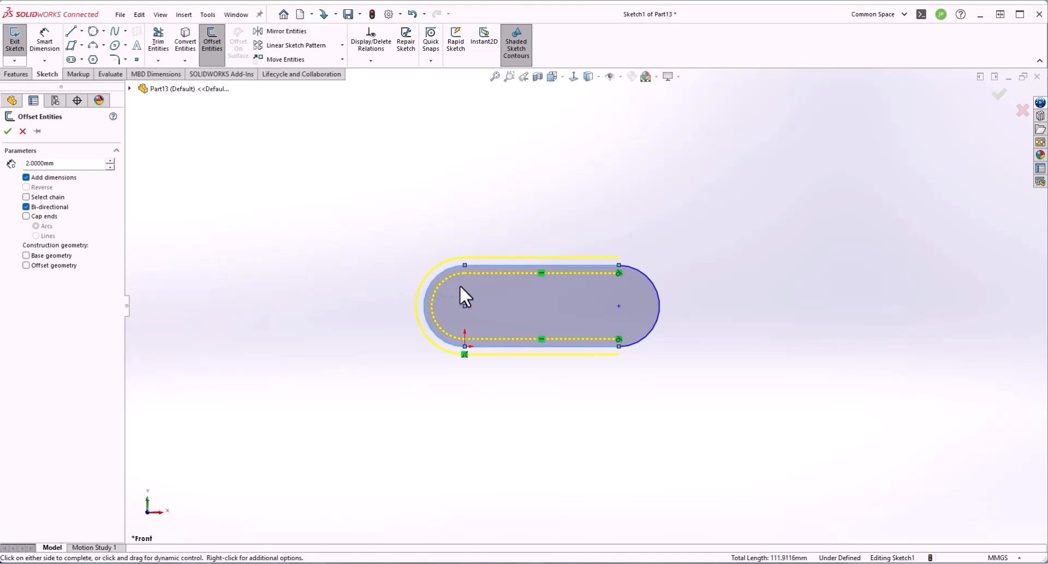
left_click(27, 216)
left_click(27, 216)
left_click(26, 266)
left_click(35, 266)
left_click(26, 207)
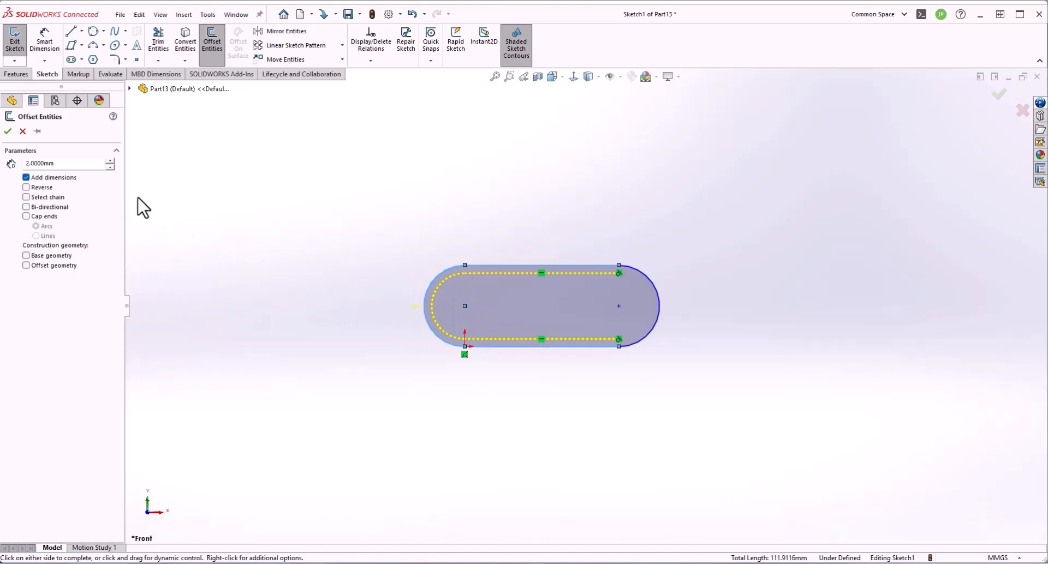
left_click(8, 131)
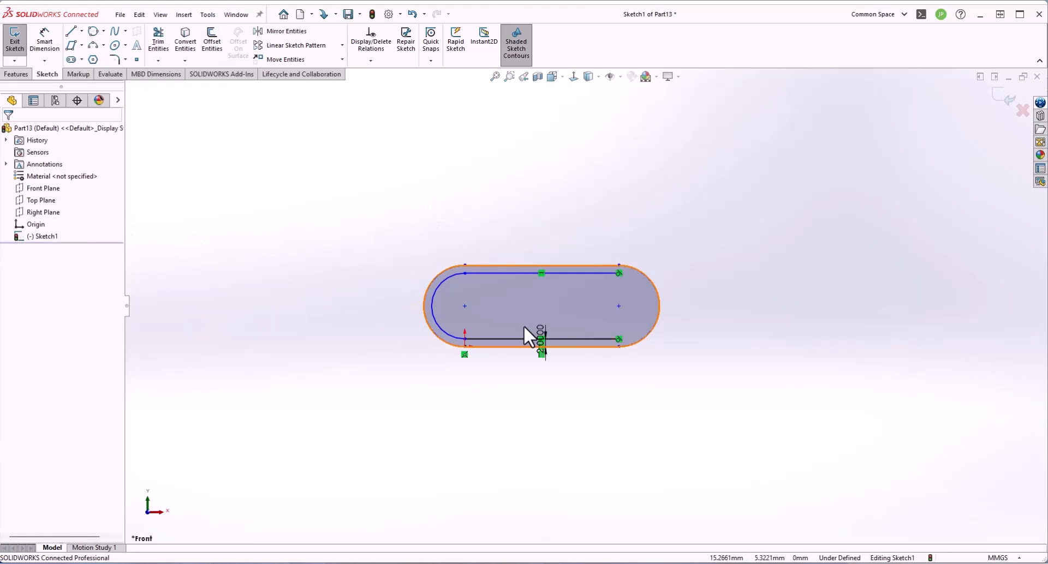
Place the offset dimension below the slot and set the offset distance to 3 mm
left_click_drag(541, 331, 542, 393)
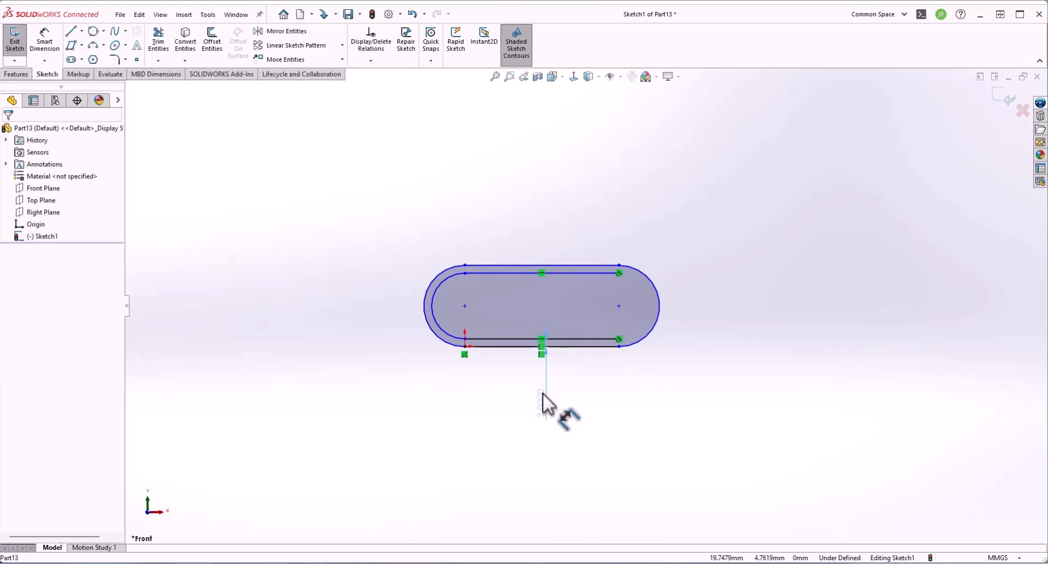
left_click(542, 393)
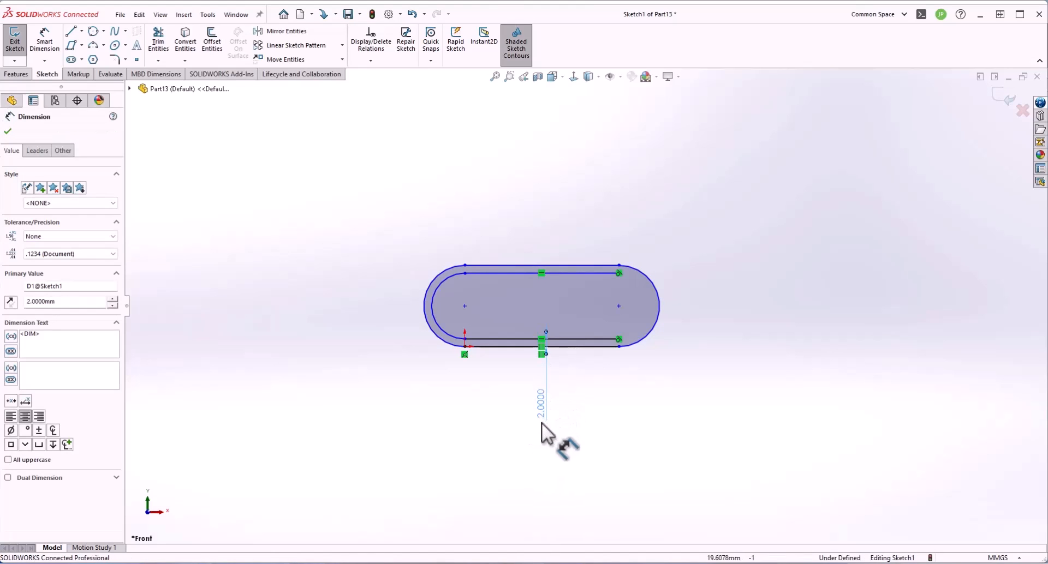
double_click(540, 402)
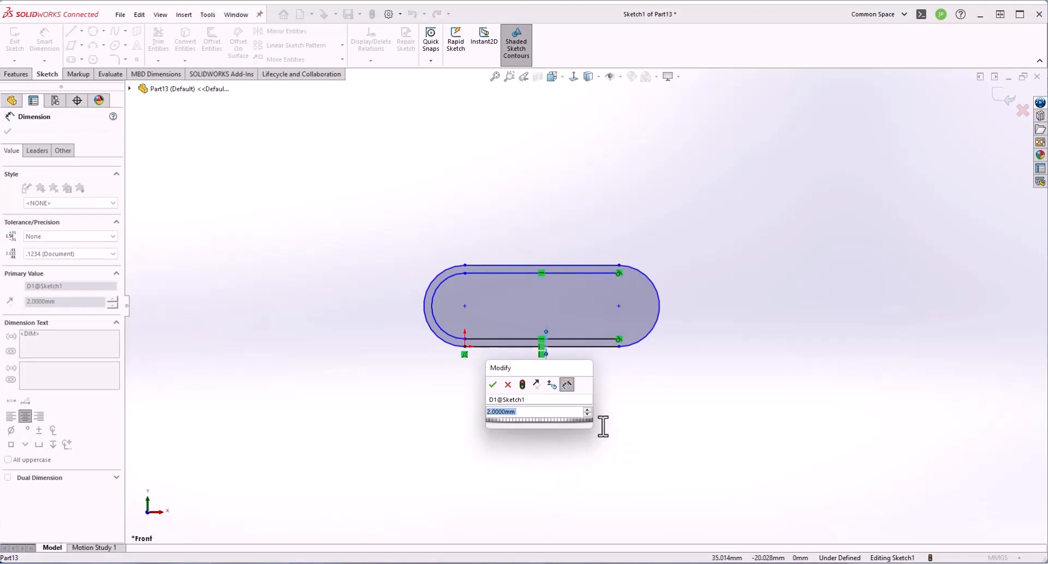
key("Return")
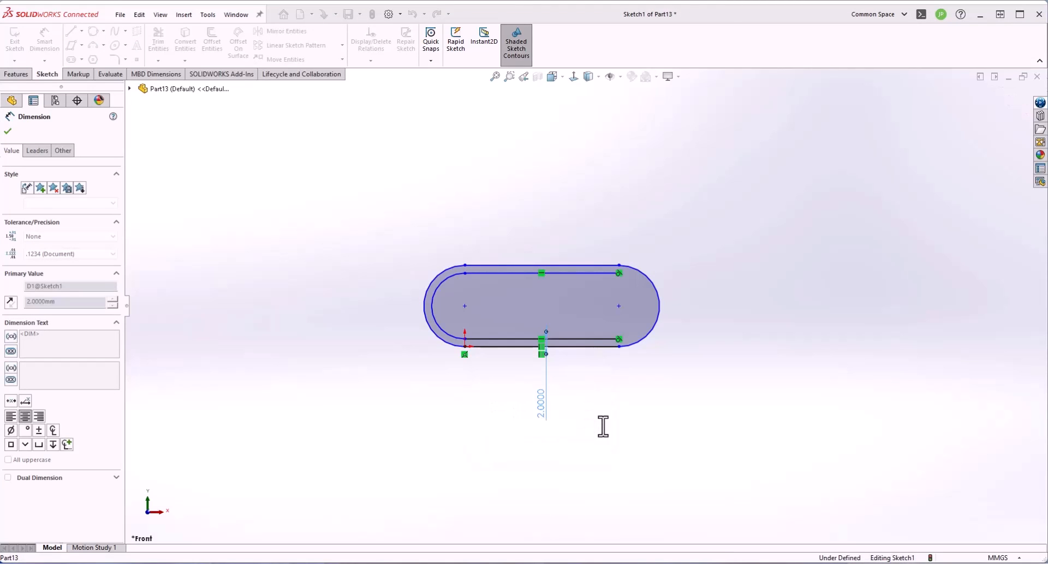
type("3")
key("Return")
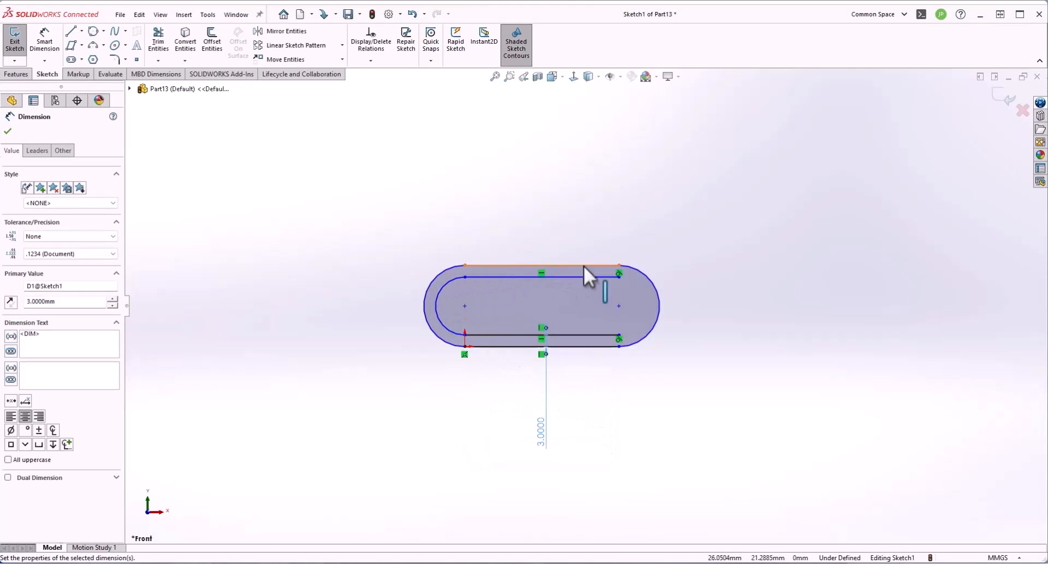
left_click(507, 435)
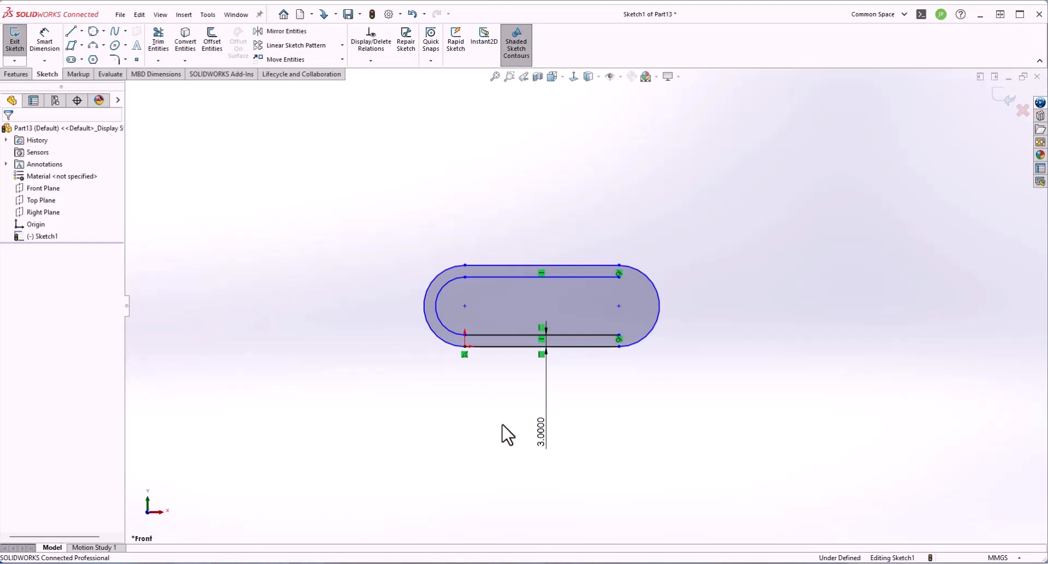
Sketch an upward three-point arc with a radius of about 19.9 mm between the endpoints of the slot's top line
left_click(94, 46)
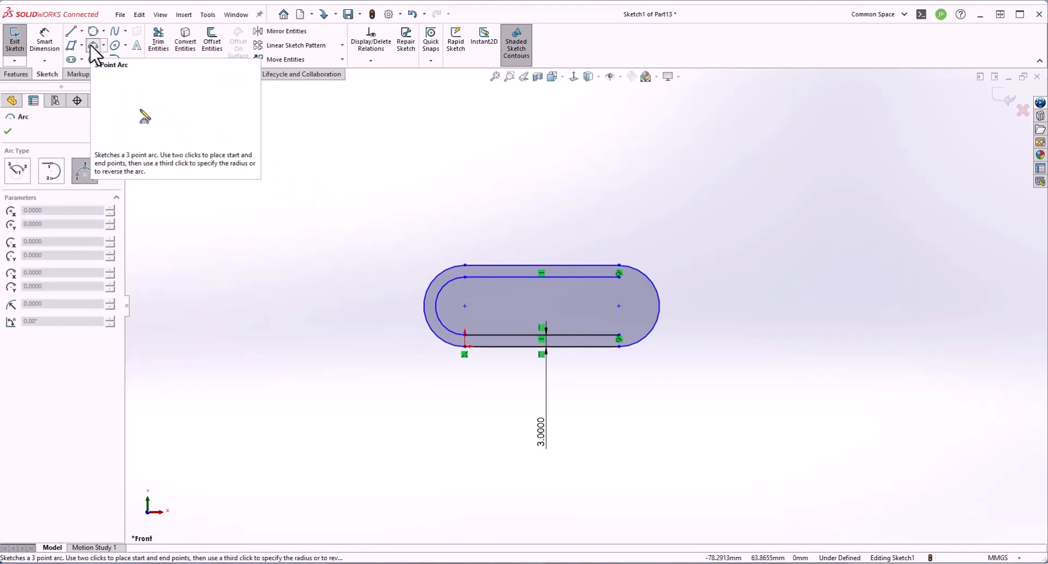
left_click(464, 266)
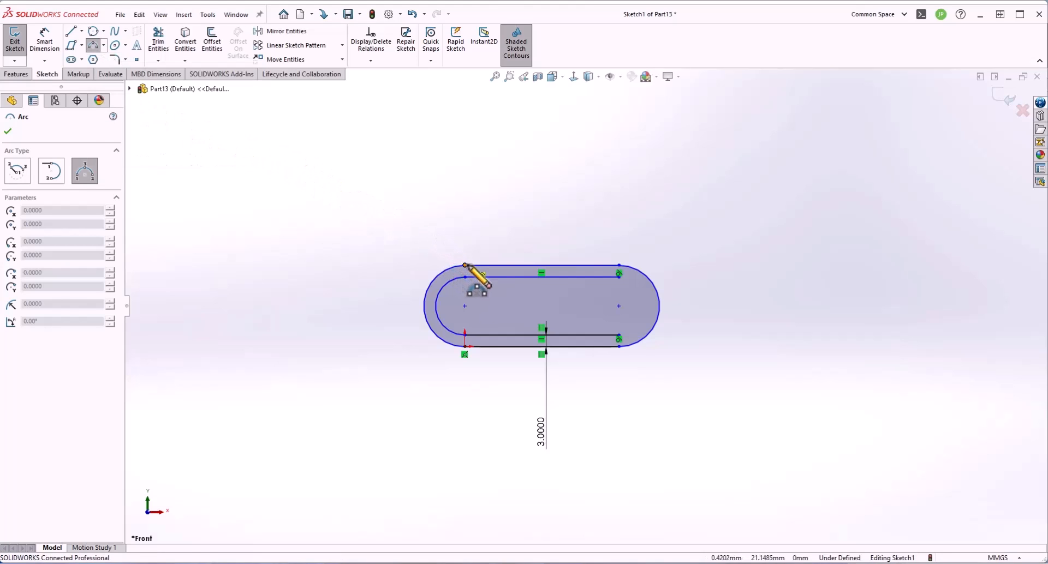
left_click(618, 266)
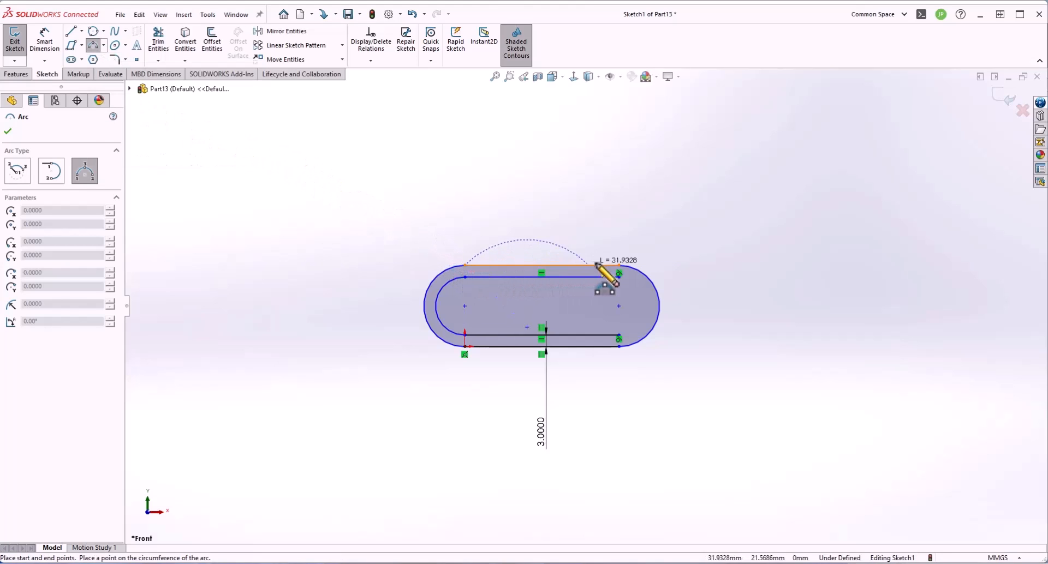
left_click(542, 197)
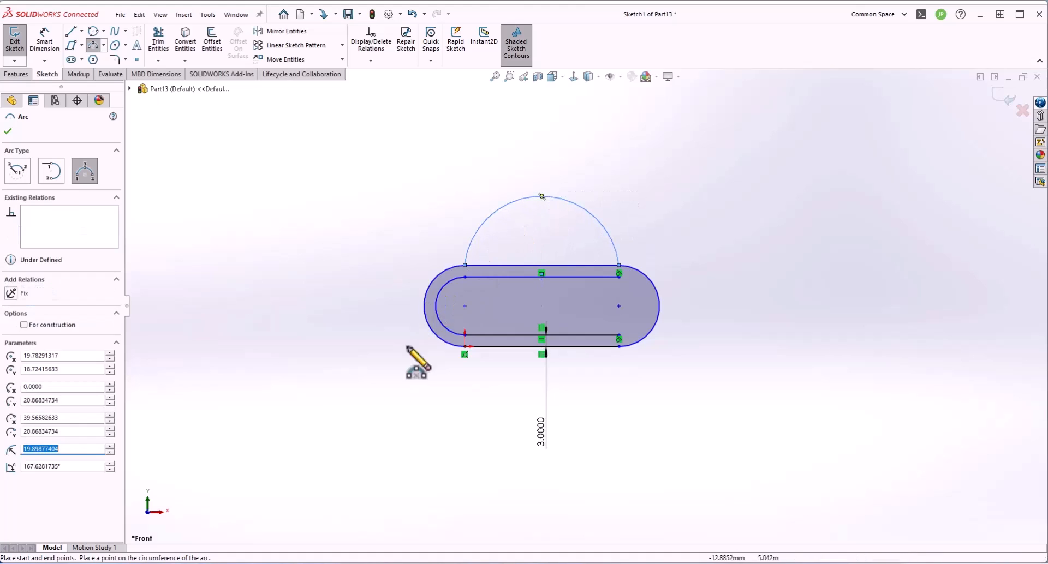
Sketch a smaller three-point arc with a radius of about 16.8 mm inside the first, with both ends on the slot's top line
left_click(480, 266)
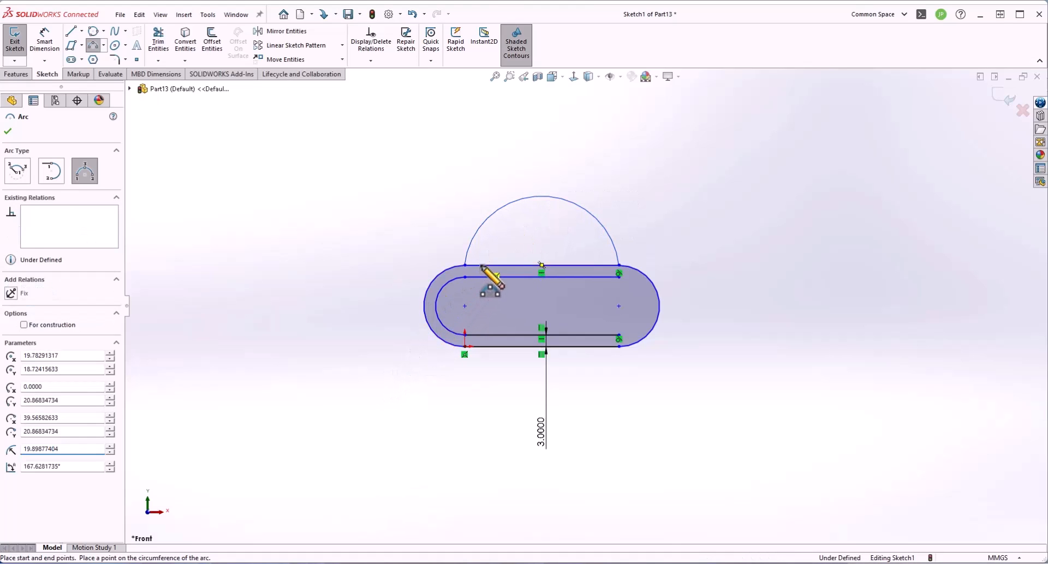
left_click(609, 266)
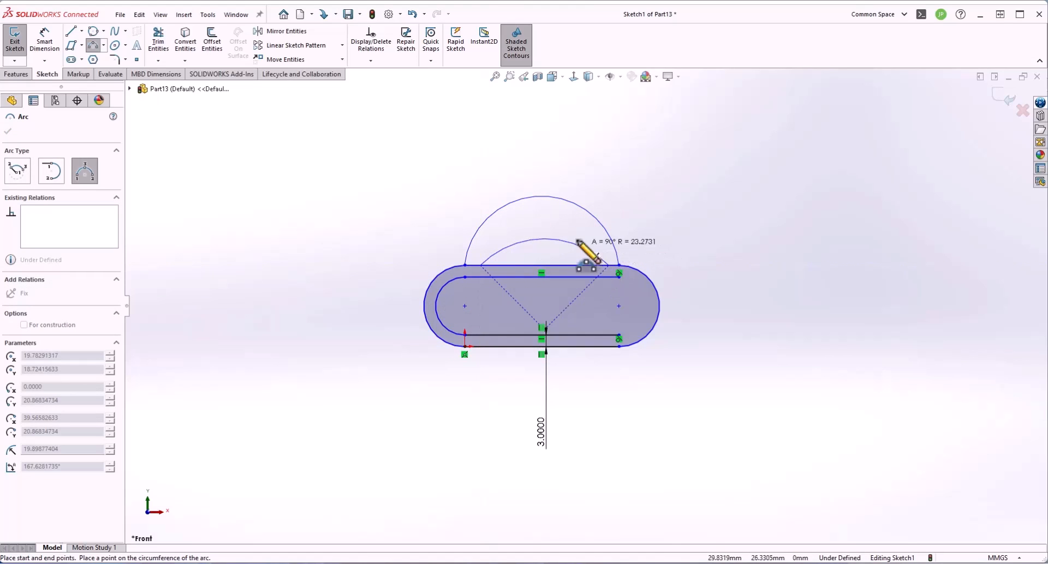
left_click(544, 213)
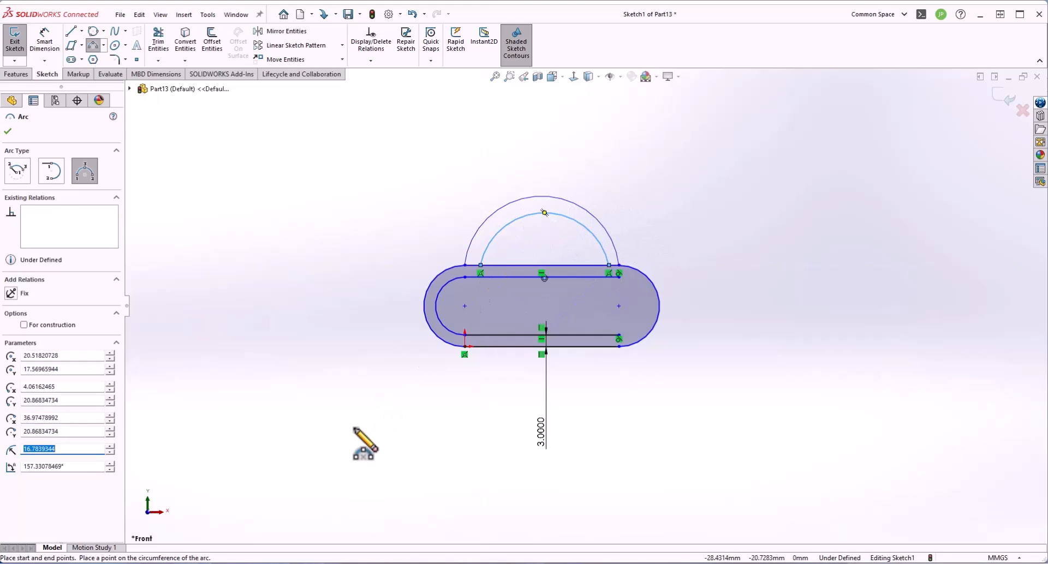
key("Escape")
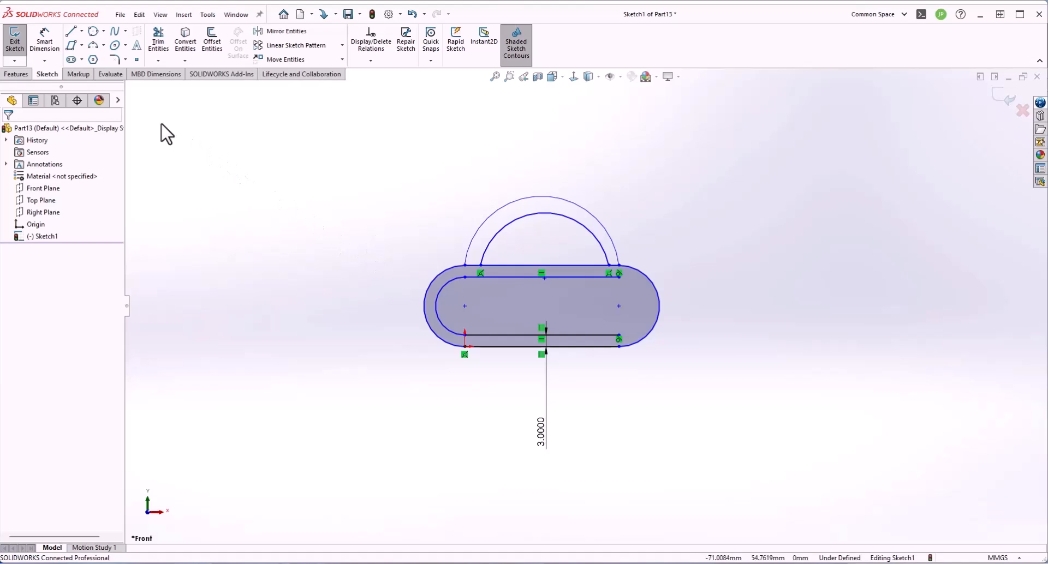
Sketch a 180° centerpoint arc with a radius of about 13.8 mm above the slot, centred on the top line's midpoint
left_click(103, 46)
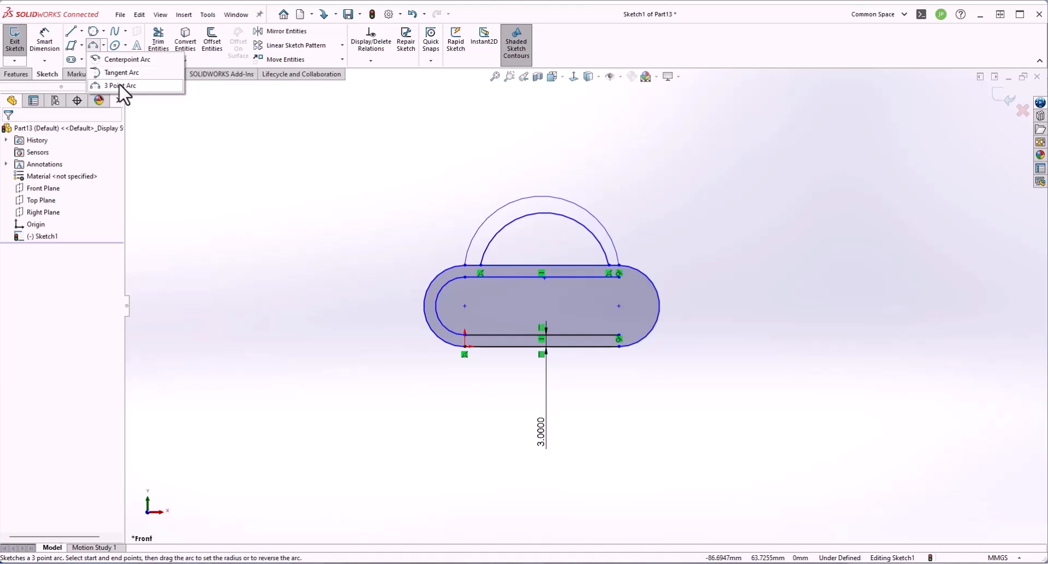
left_click(119, 60)
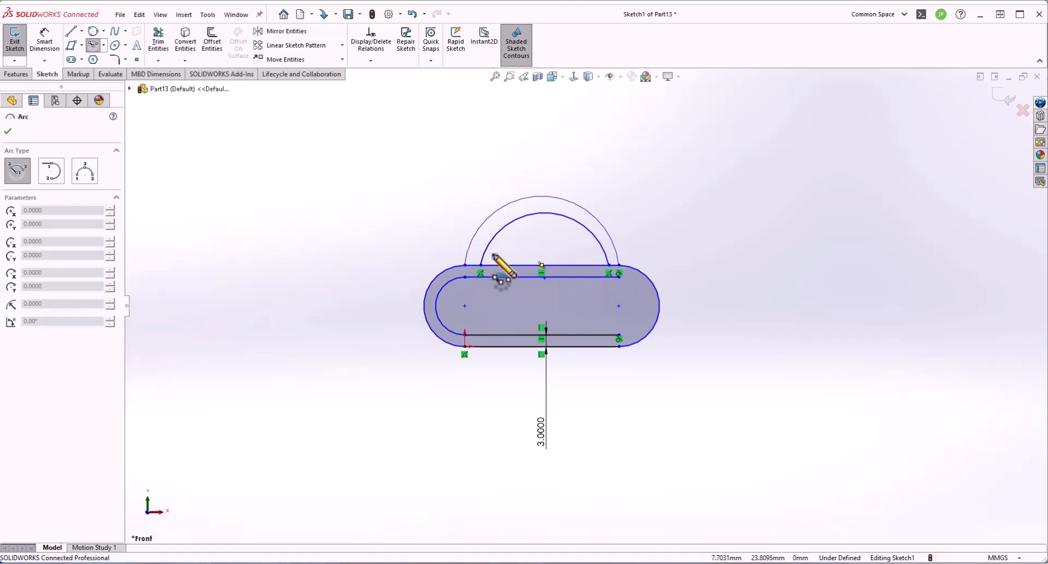
left_click(541, 264)
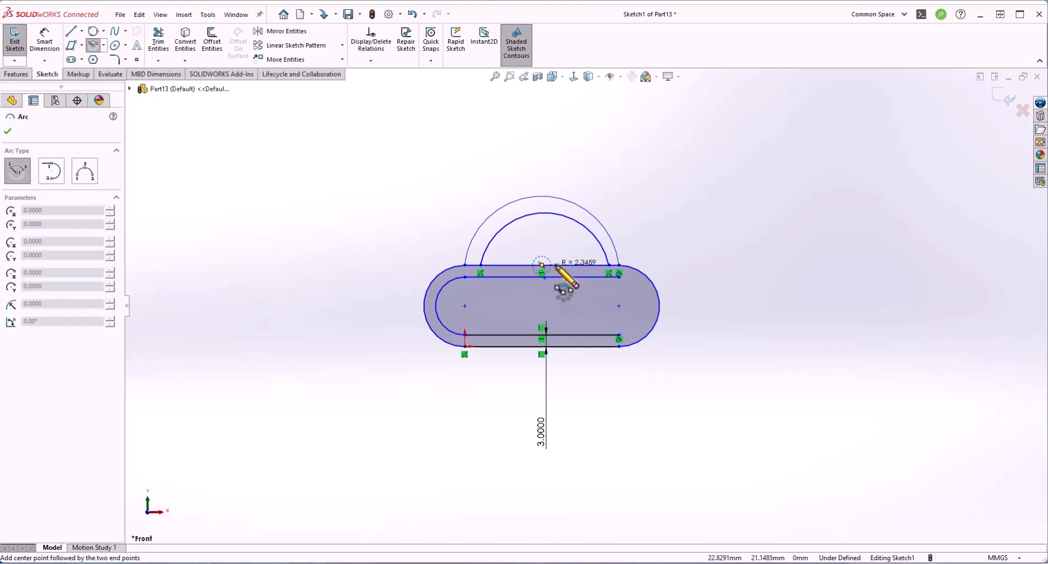
left_click(608, 267)
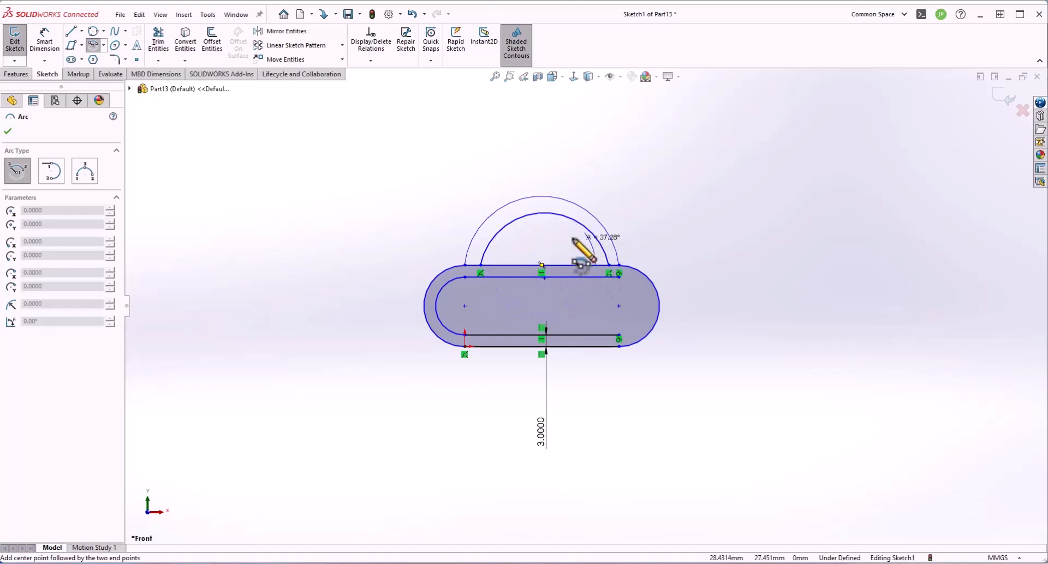
left_click(489, 266)
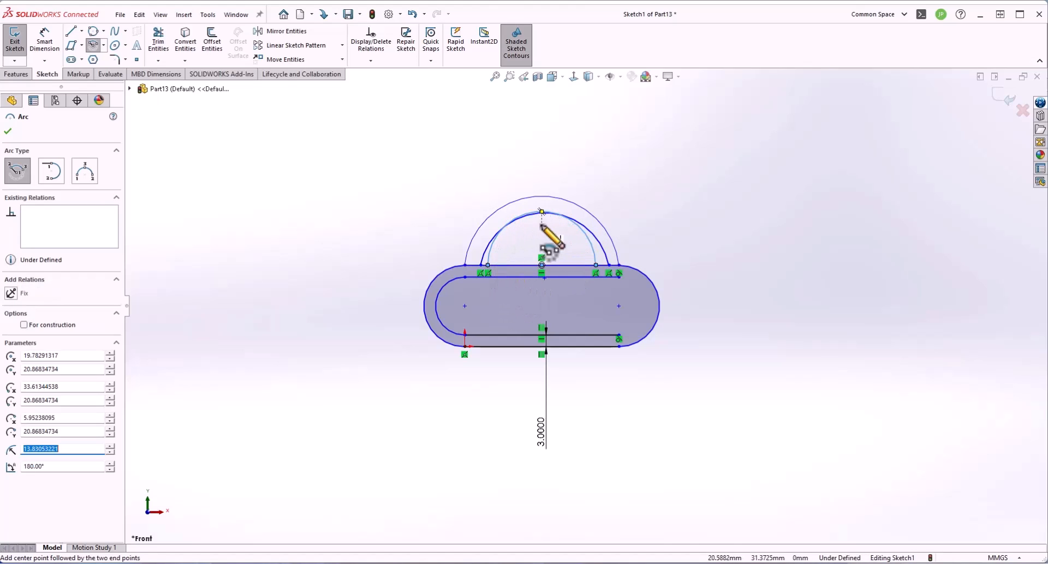
key("Escape")
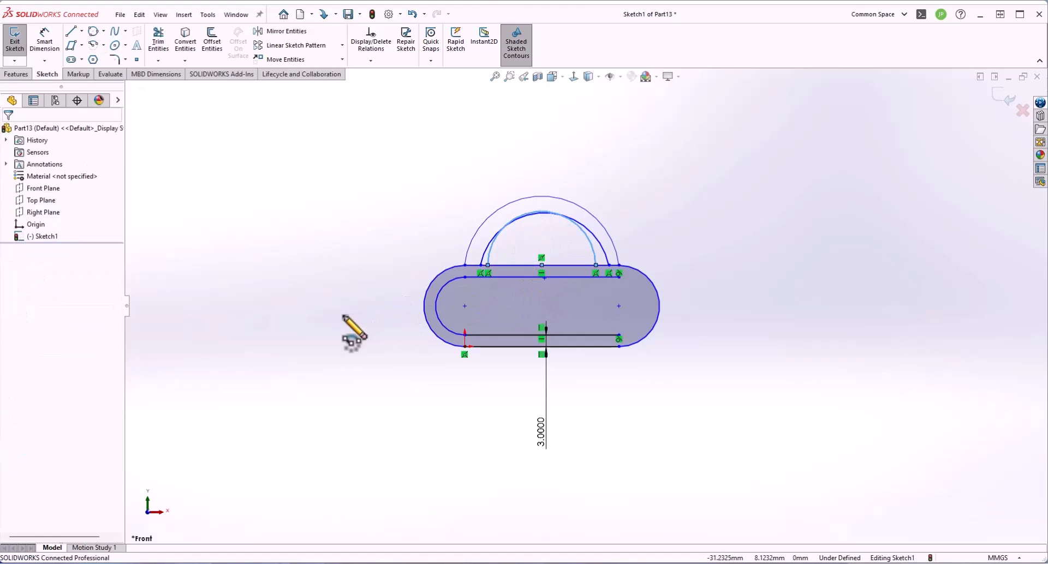
Delete the smaller three-point arc that overlaps the centerpoint arc
left_click(592, 234)
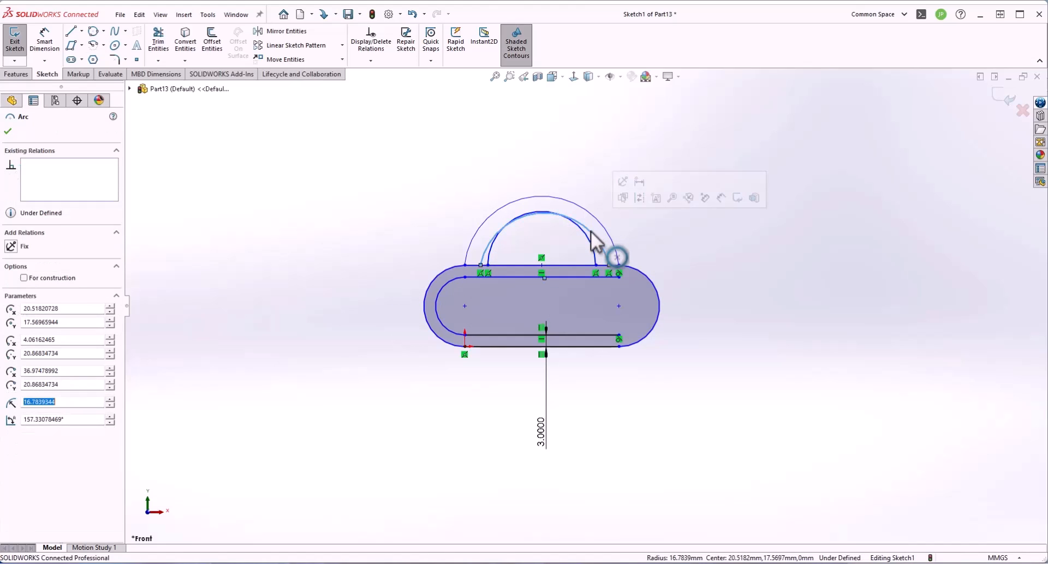
key("Escape")
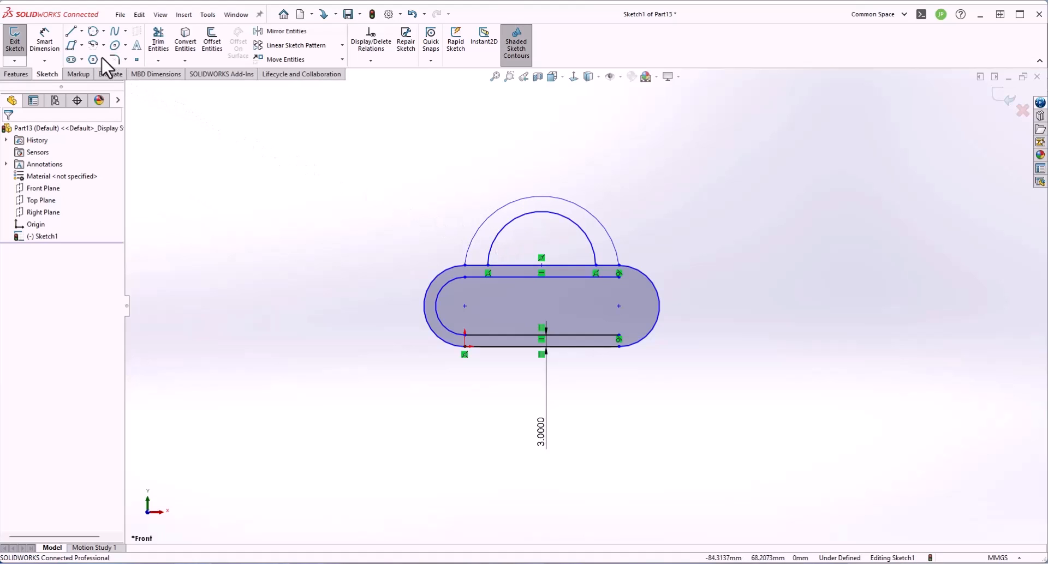
Sketch a horizontal centerline connecting the centres of the slot's left and right end arcs
left_click(81, 31)
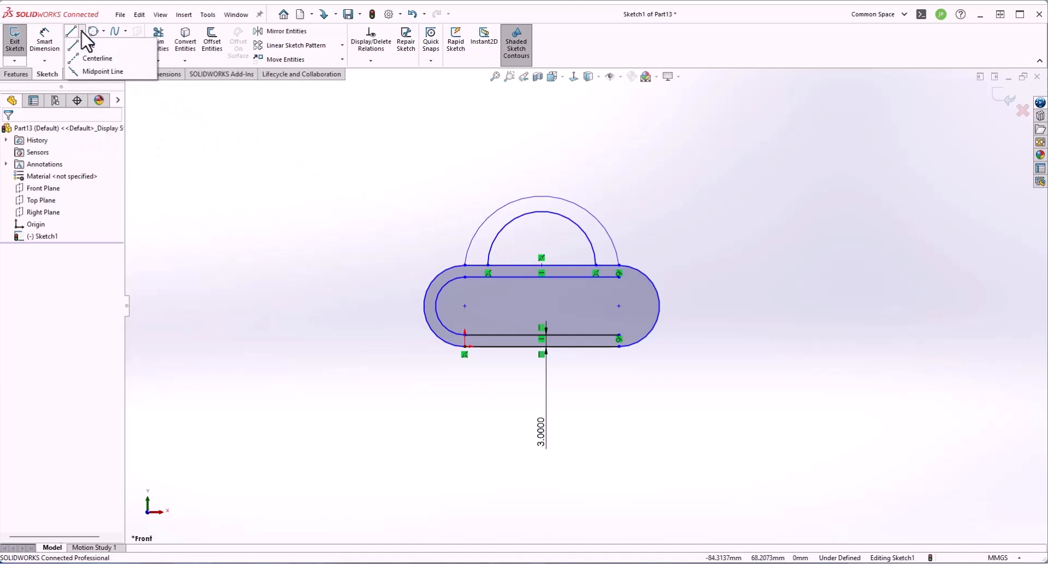
left_click(95, 58)
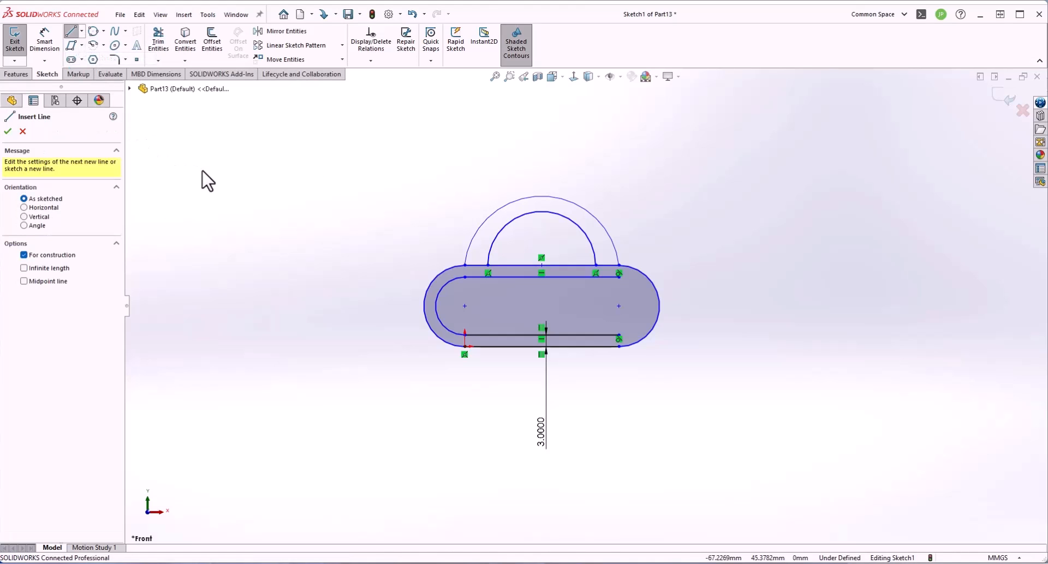
left_click(465, 306)
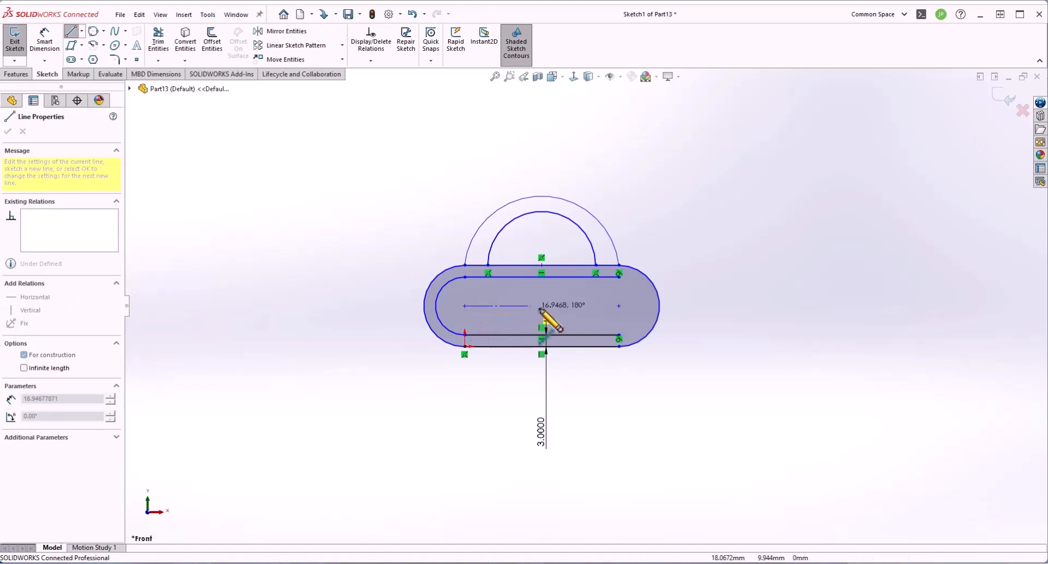
left_click(619, 306)
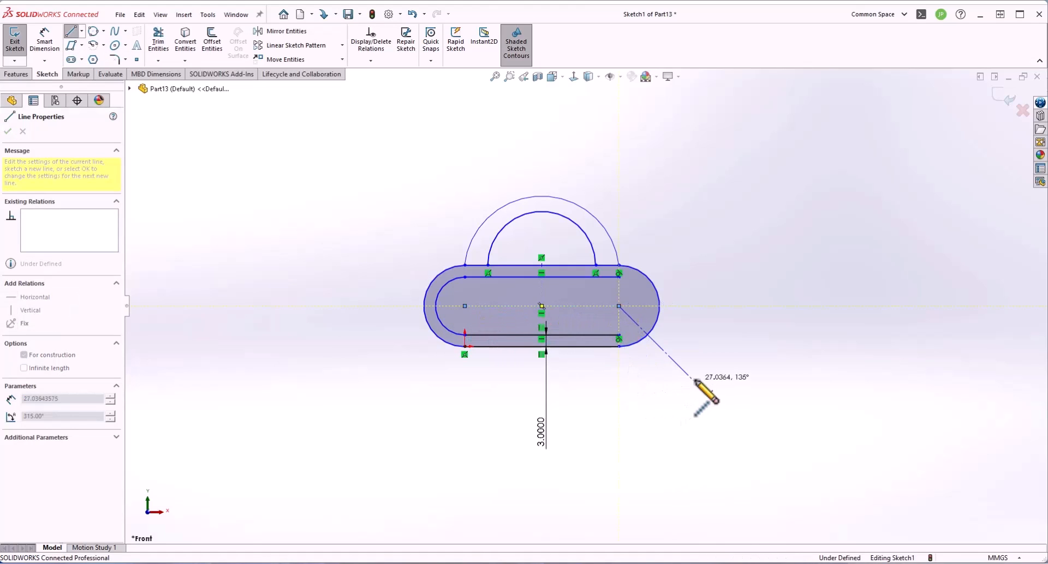
key("Escape")
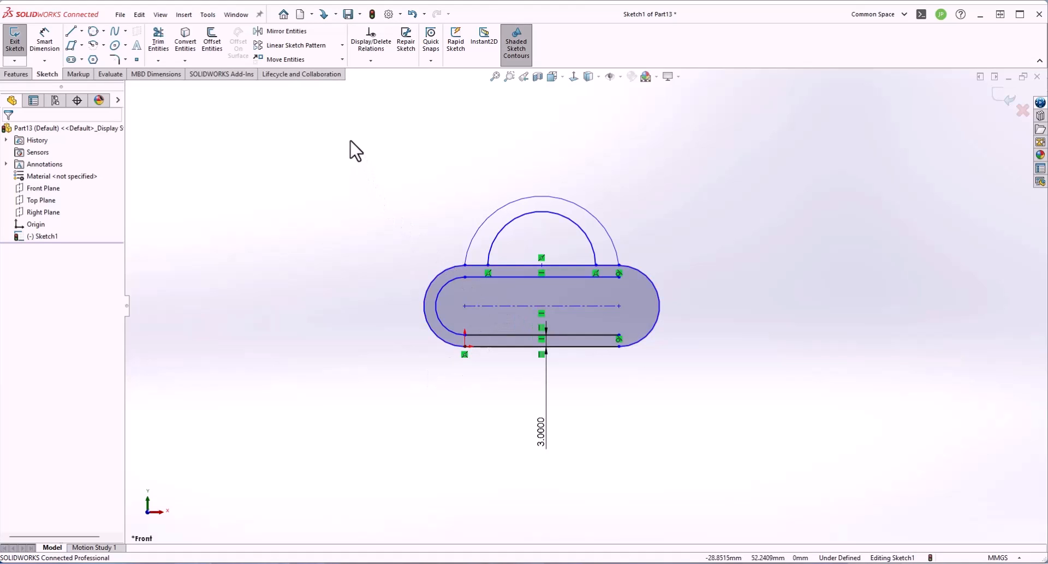
Copy the two arcs above the slot horizontally to the right, using the outer arc's right endpoint as the start point
left_click(342, 59)
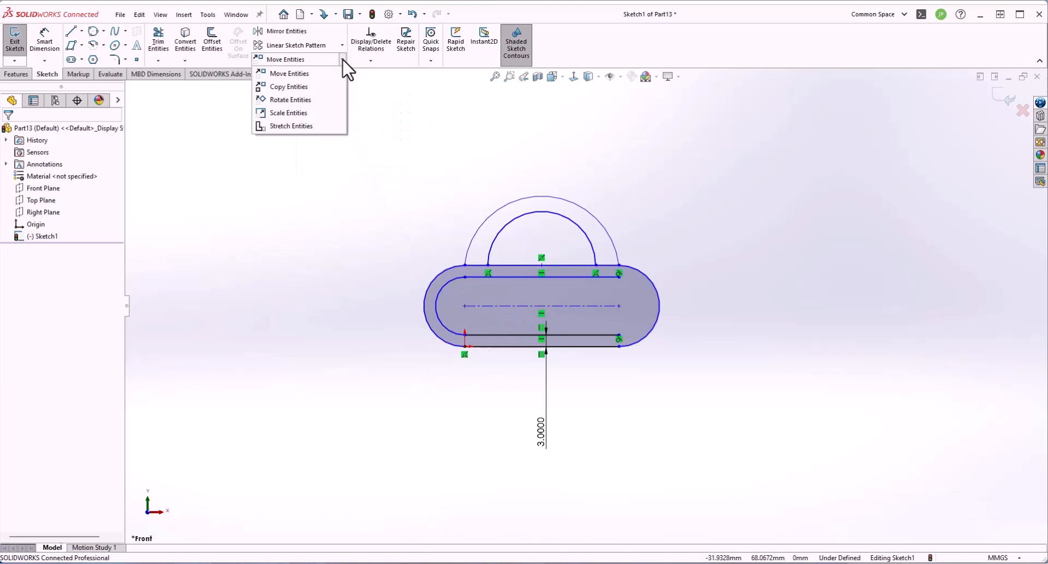
left_click(288, 87)
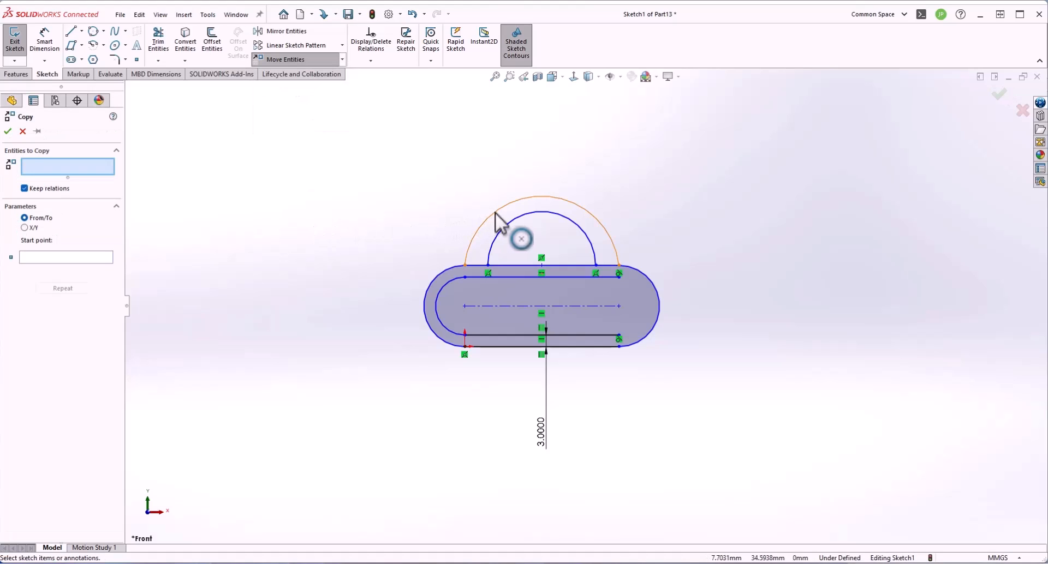
left_click(502, 229)
left_click(501, 230)
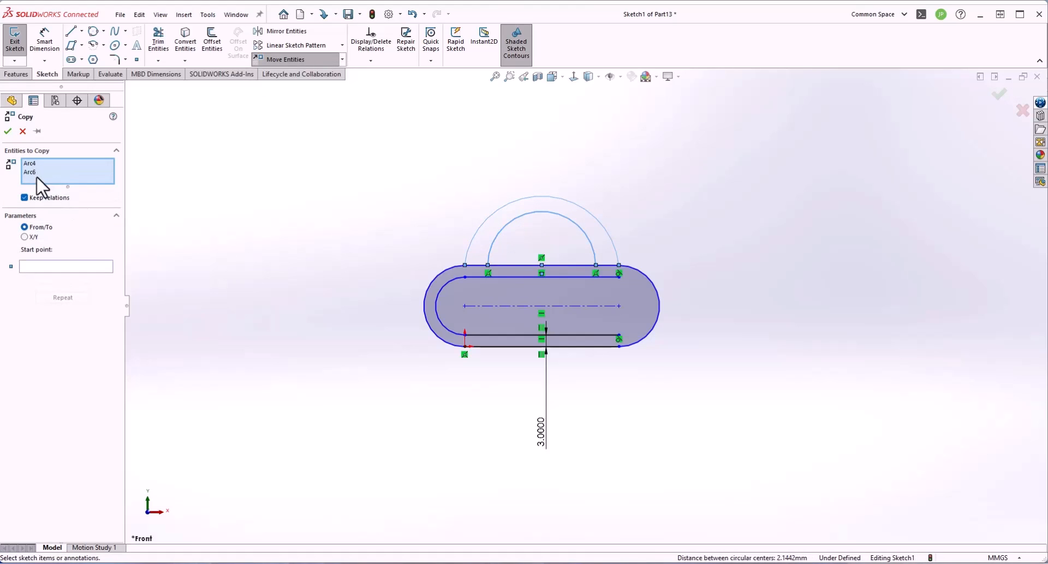
left_click(25, 236)
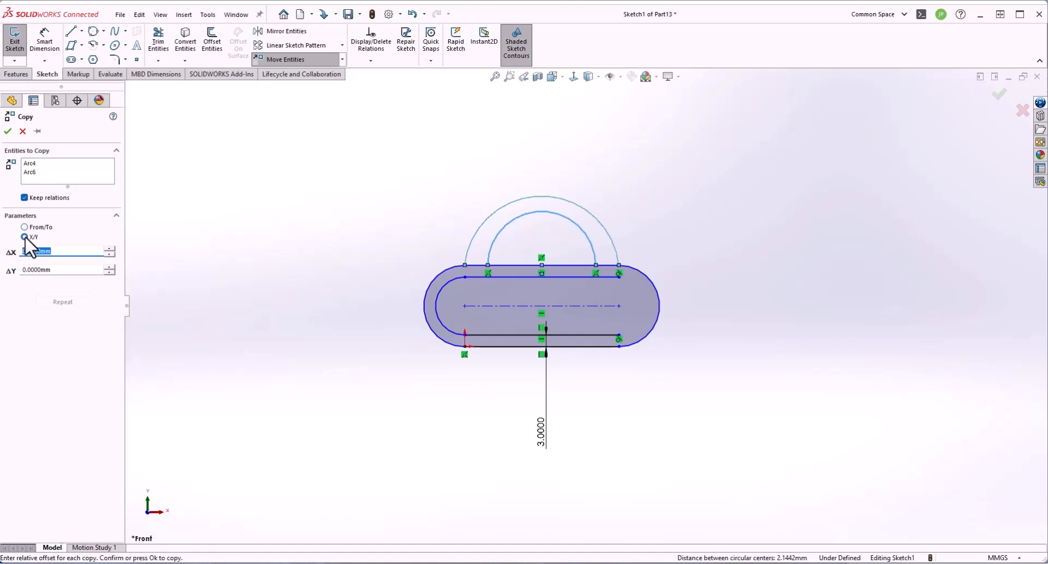
left_click(24, 227)
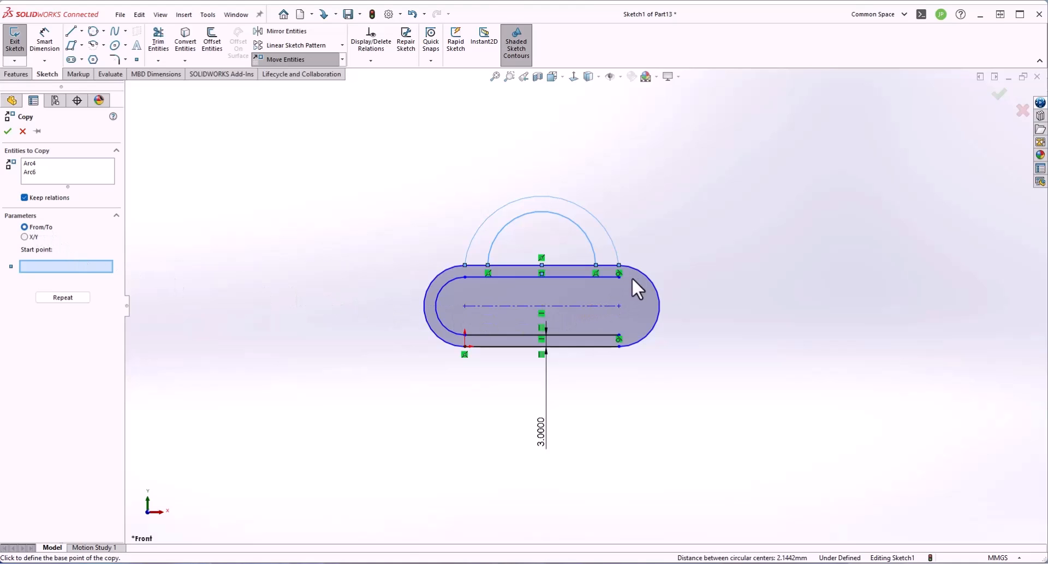
left_click(619, 266)
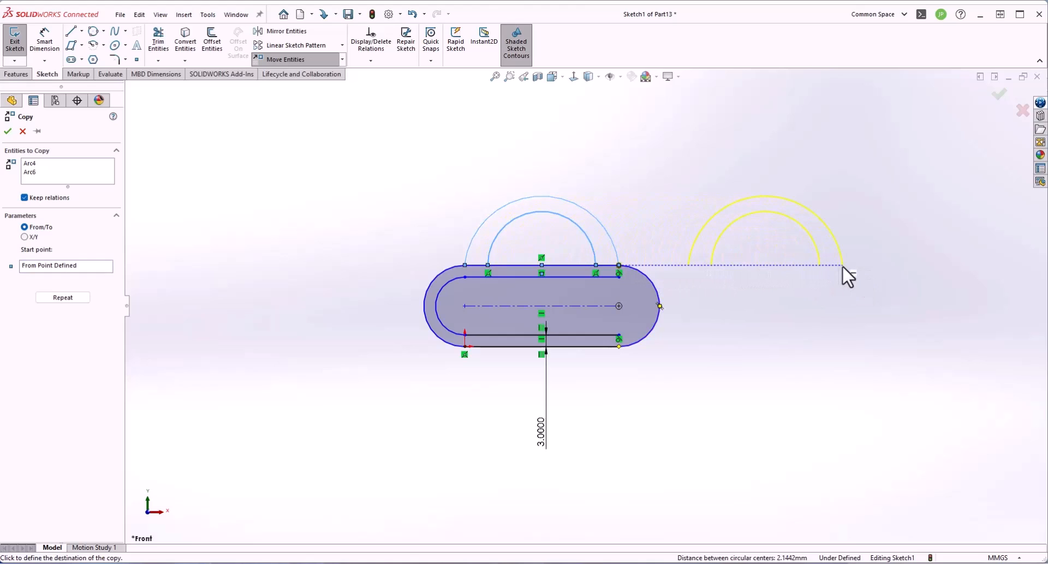
left_click(843, 265)
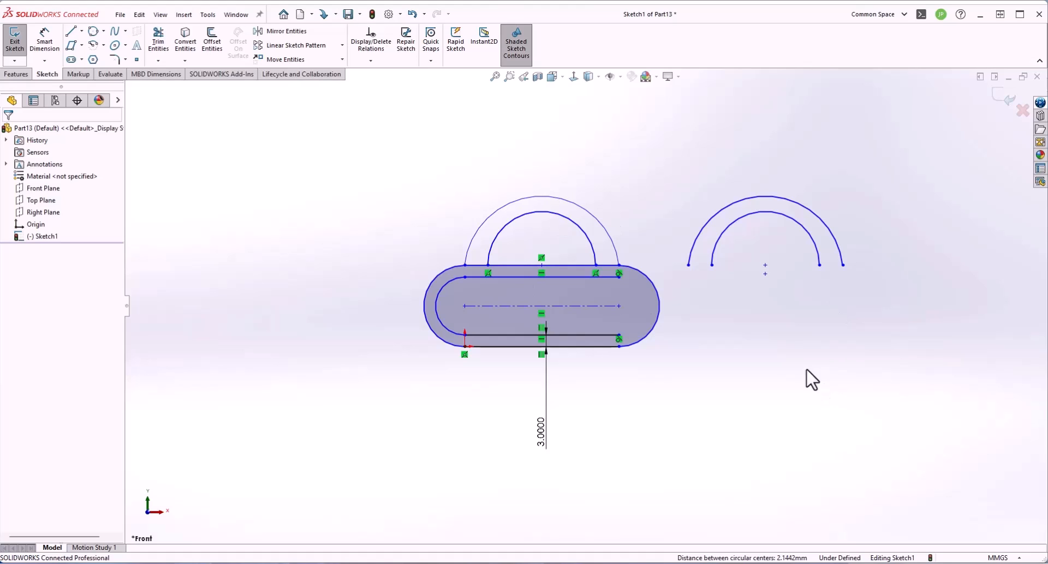
Make another copy of both arcs directly in the sketch, placing it to the left of the slot
left_click(580, 206)
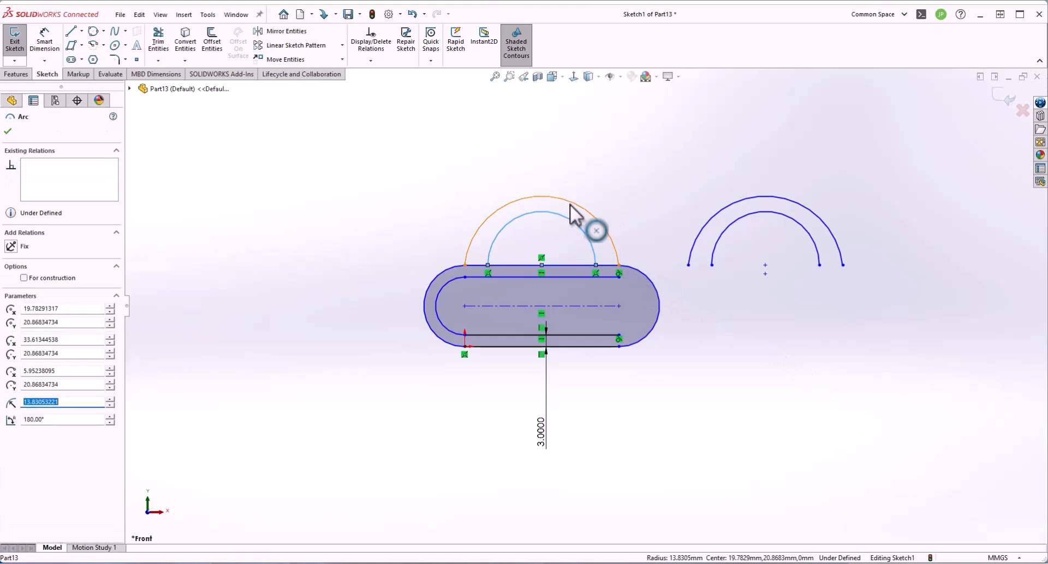
left_click(471, 354, "ctrl")
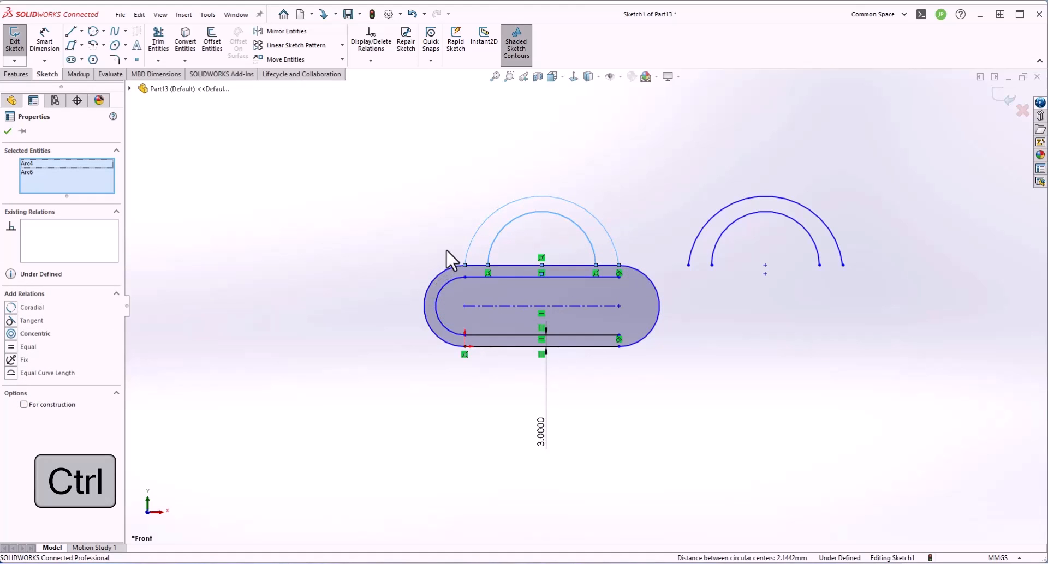
left_click_drag(463, 235, 276, 235, "ctrl")
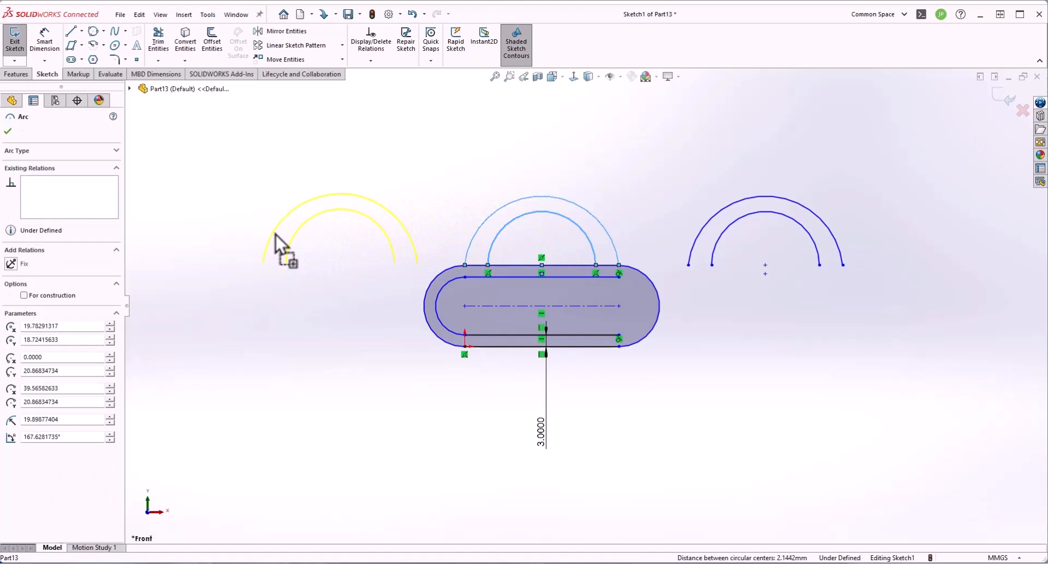
left_click(332, 322)
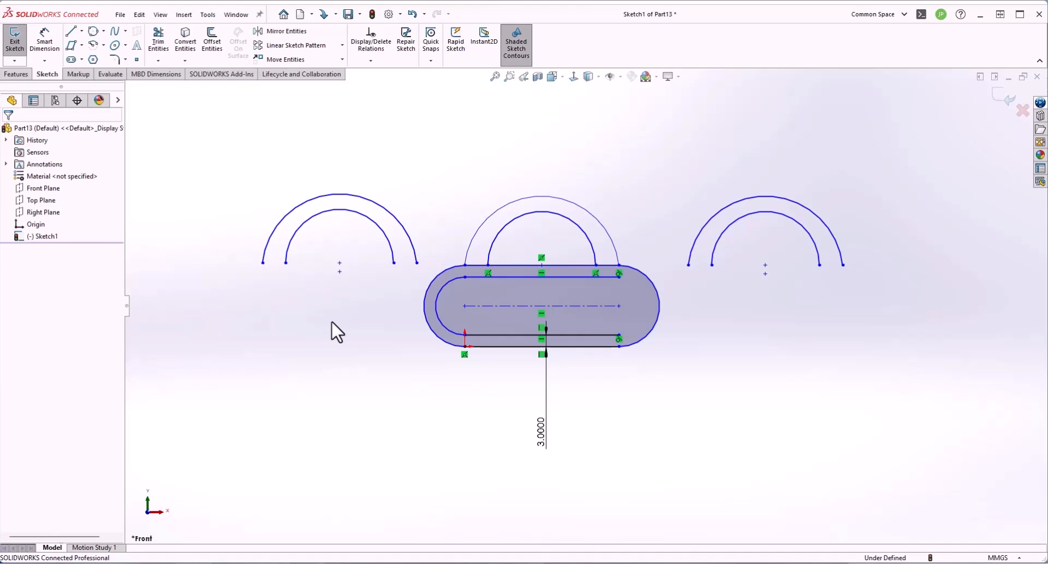
Mirror the two original arcs about the slot's horizontal centerline, keeping the originals
left_click(284, 34)
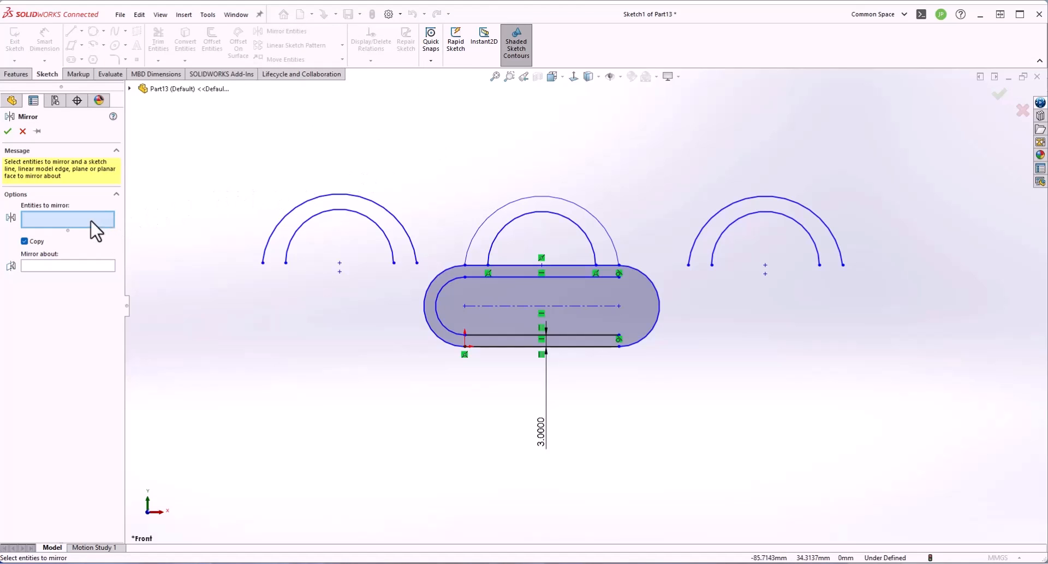
left_click(509, 205)
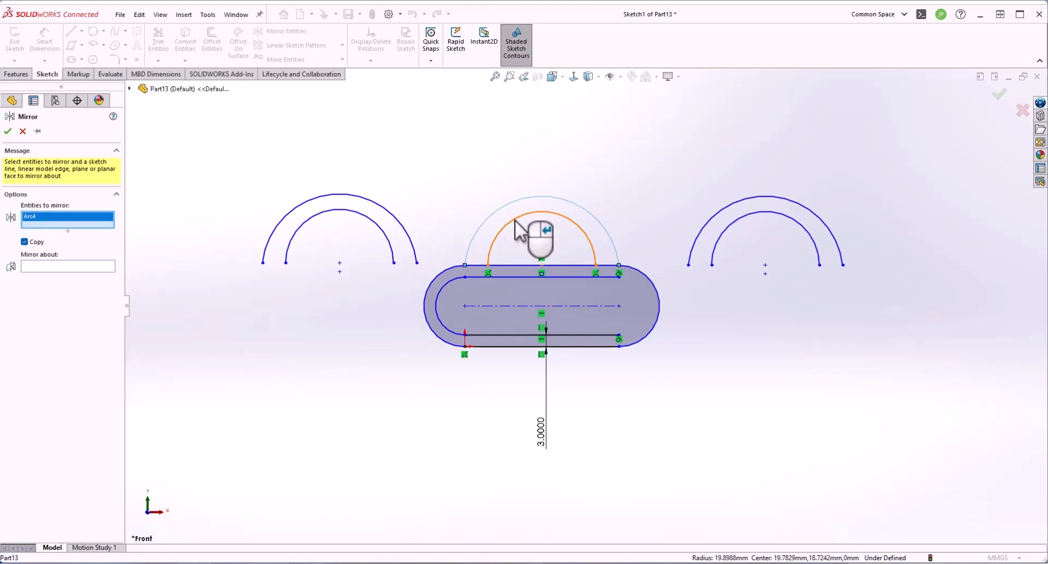
left_click(516, 219)
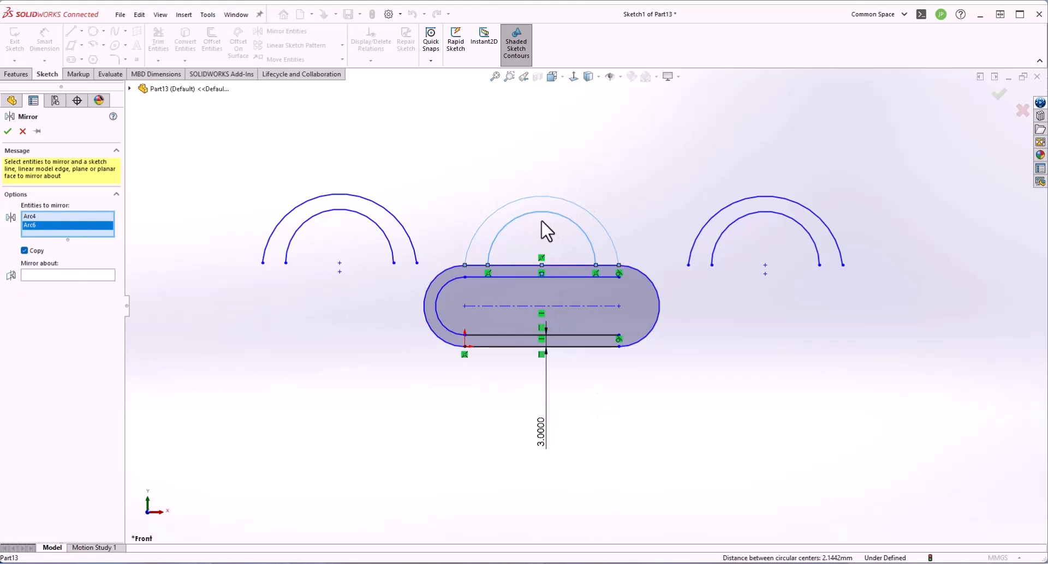
left_click(31, 276)
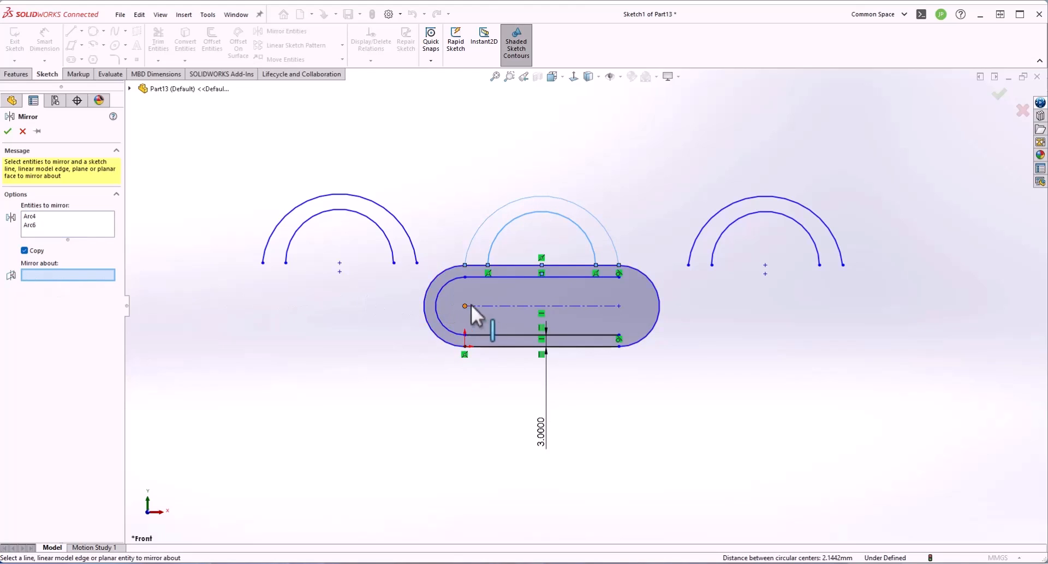
left_click(486, 306)
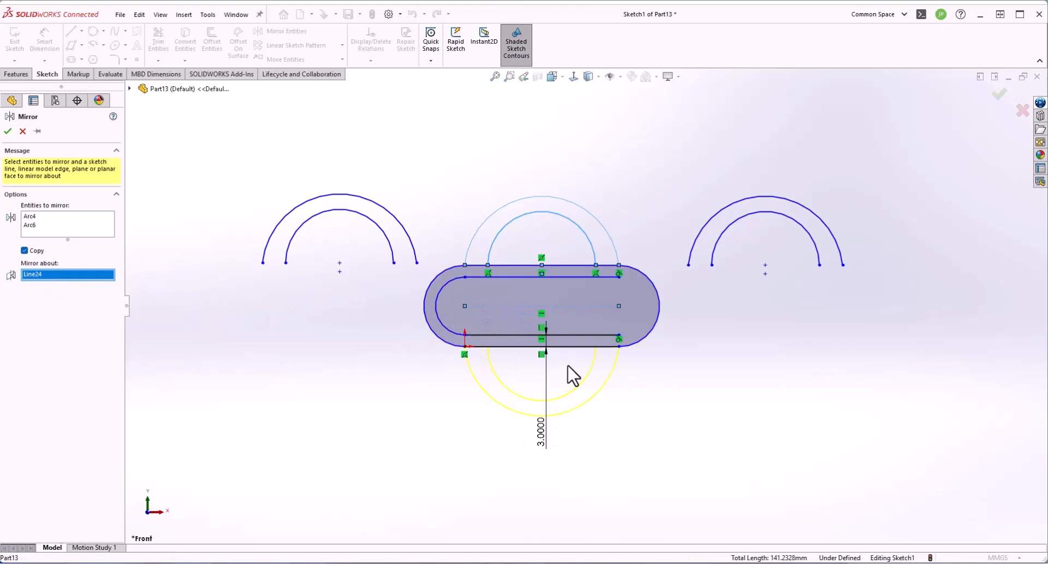
left_click(8, 131)
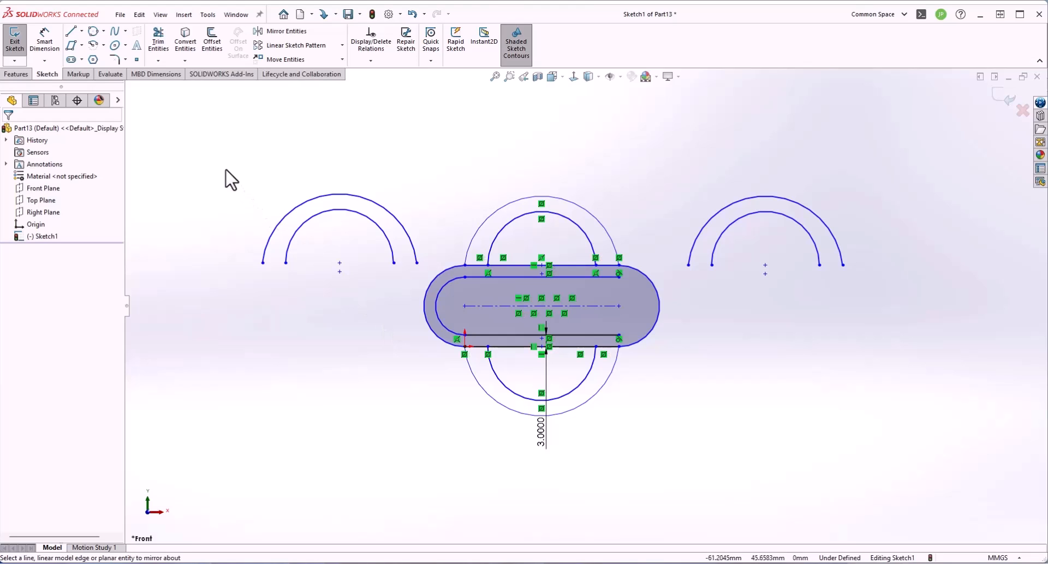
Box-select and delete the copied arcs on either side of the slot, along with all the remaining sketch geometry
left_click_drag(226, 169, 421, 293)
key("Delete")
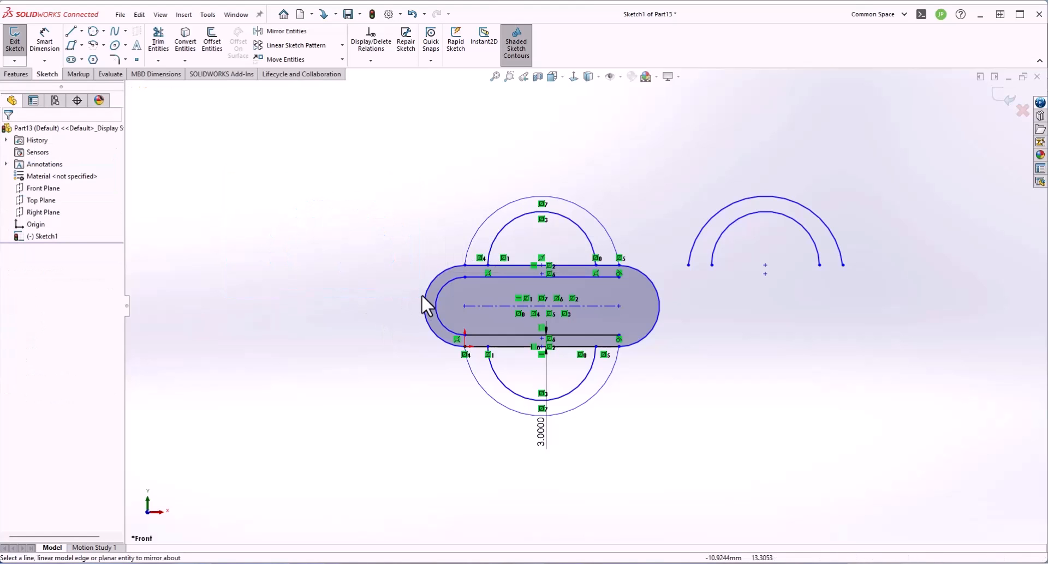
left_click_drag(681, 178, 872, 307)
key("Delete")
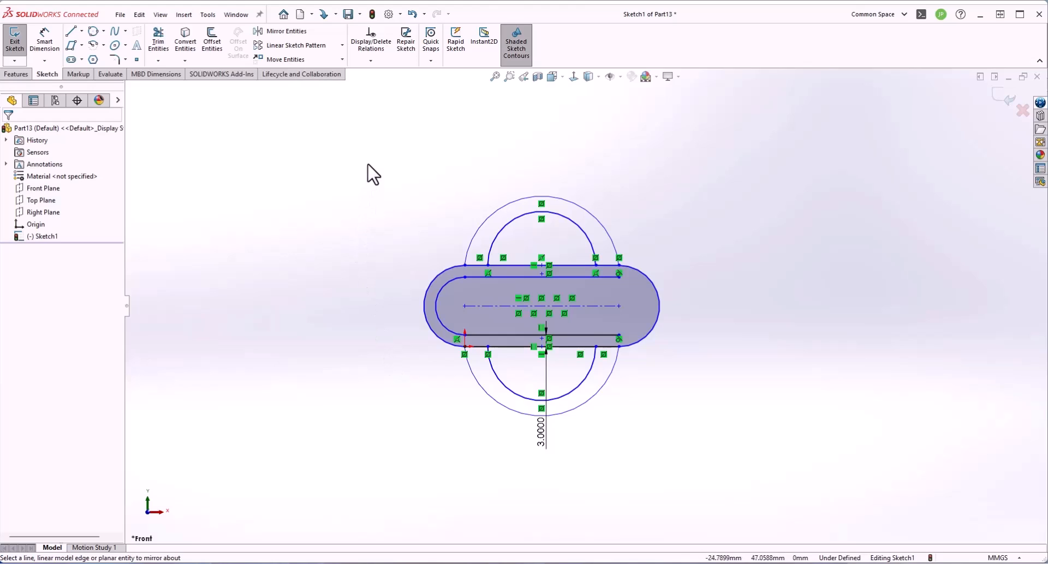
left_click_drag(367, 164, 719, 466)
key("Delete")
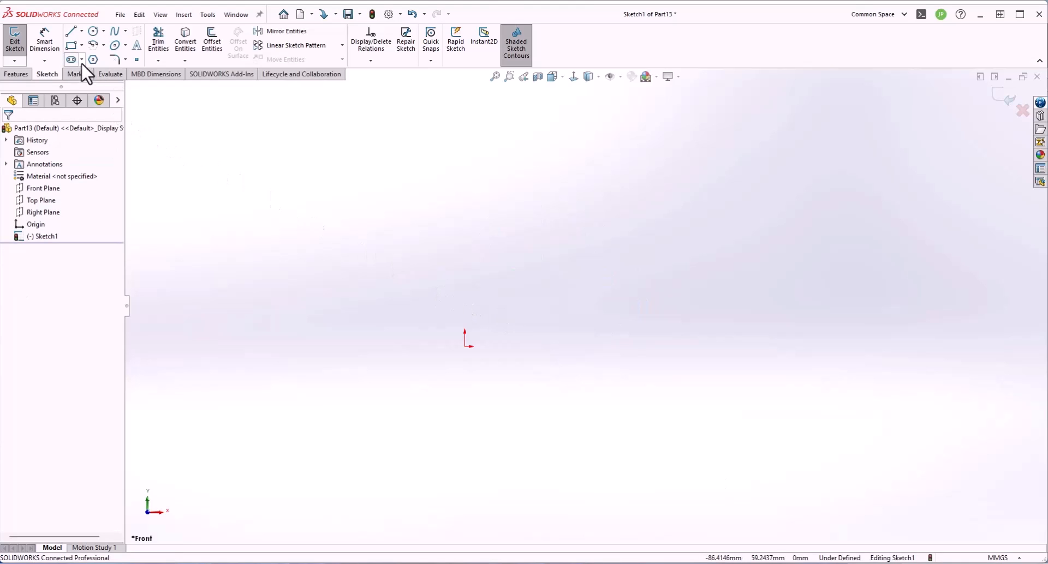
Sketch a corner rectangle starting at the origin and a circle with a radius of about 7.3 mm to its left
left_click(72, 46)
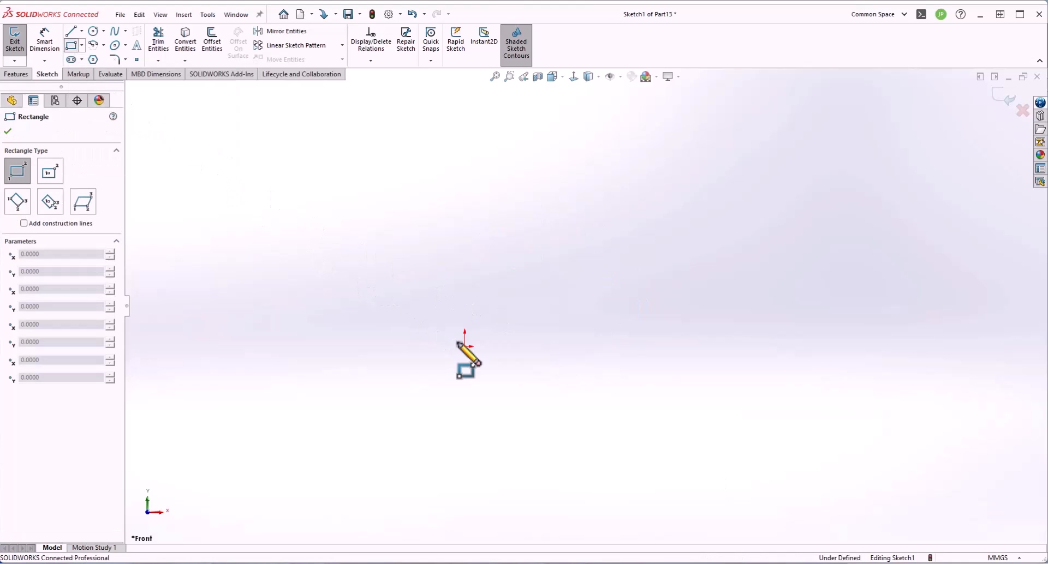
left_click_drag(465, 347, 626, 264)
left_click(93, 31)
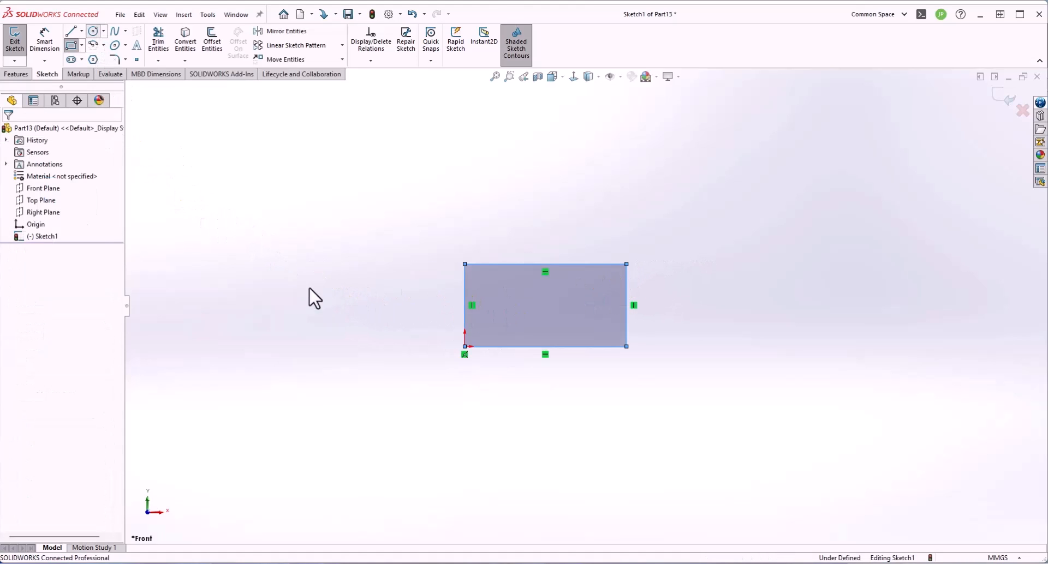
left_click_drag(372, 312, 371, 339)
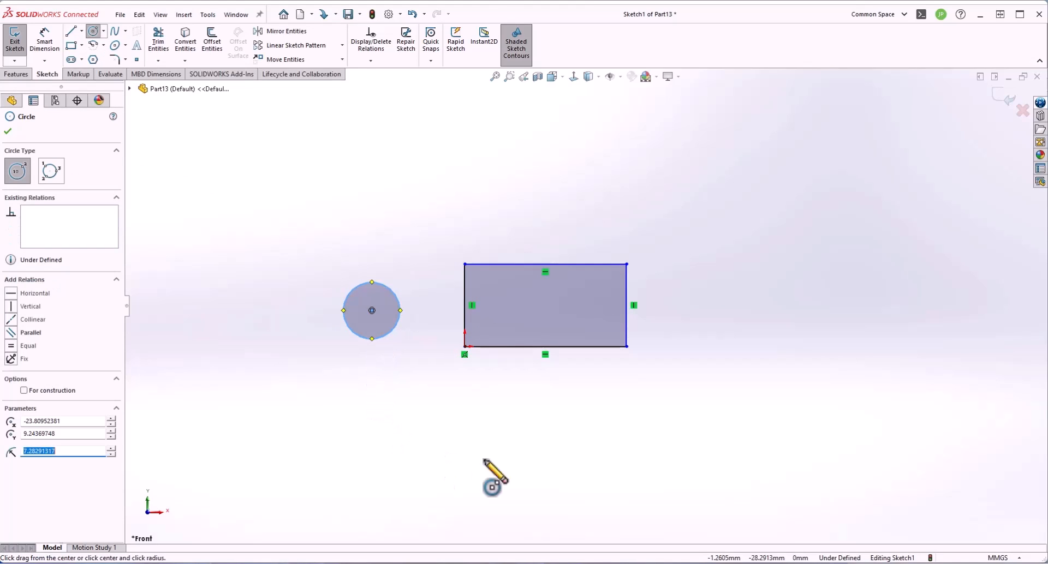
left_click(8, 131)
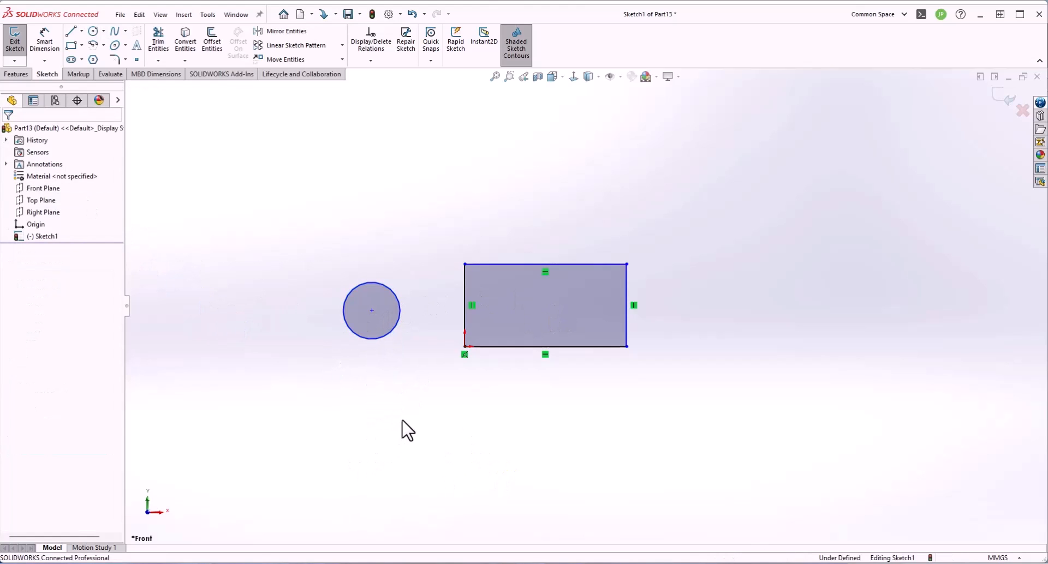
Move the circle from its centre point to the centre of the rectangle with Move Entities
left_click(288, 60)
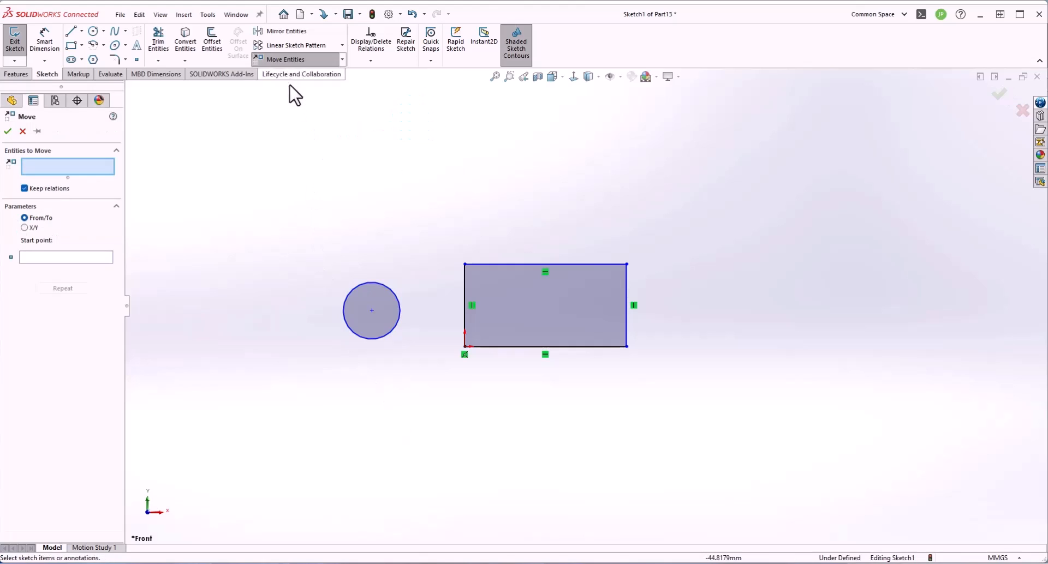
left_click(357, 291)
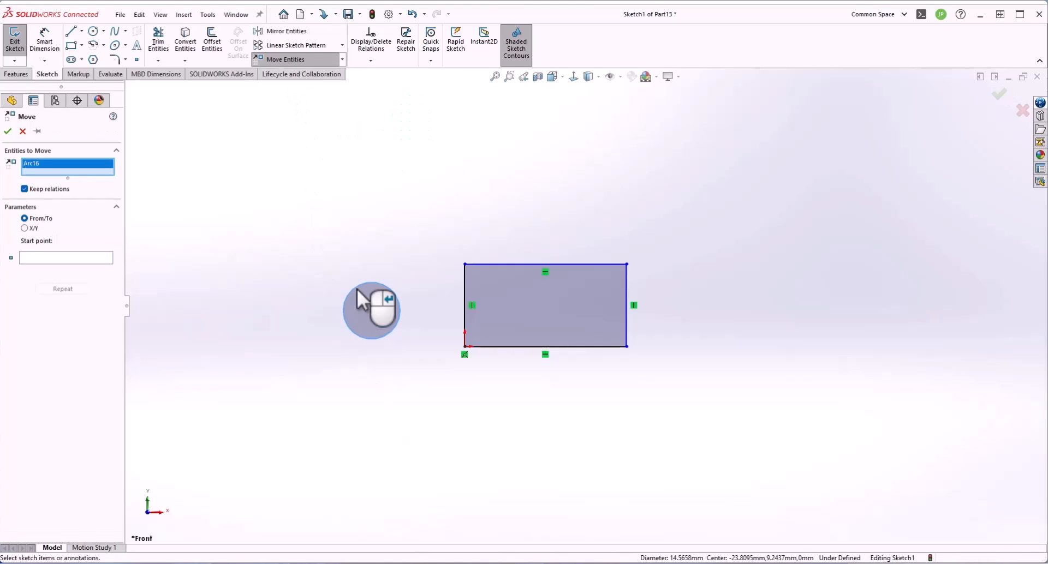
left_click(43, 258)
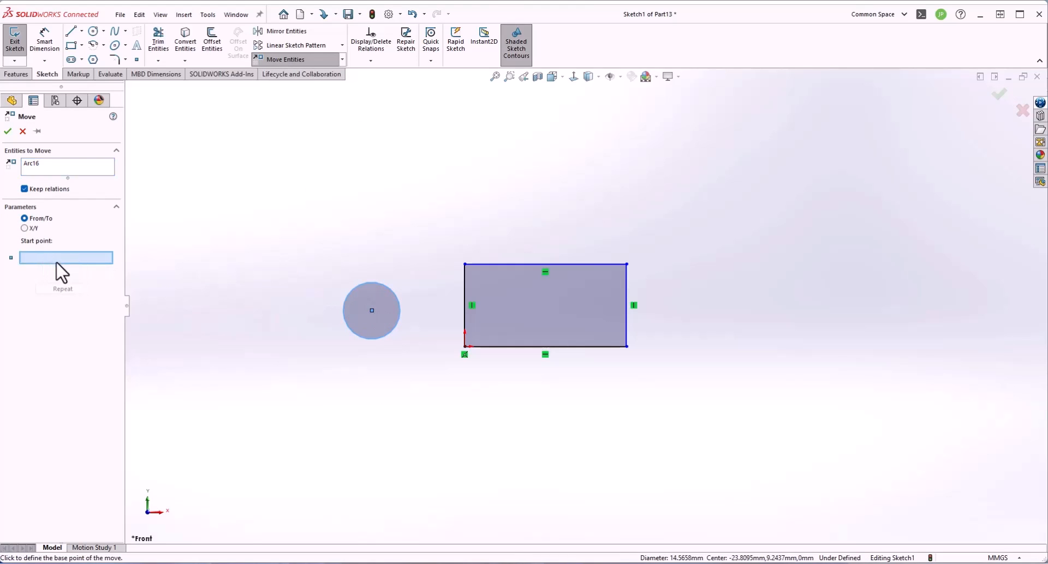
left_click(372, 310)
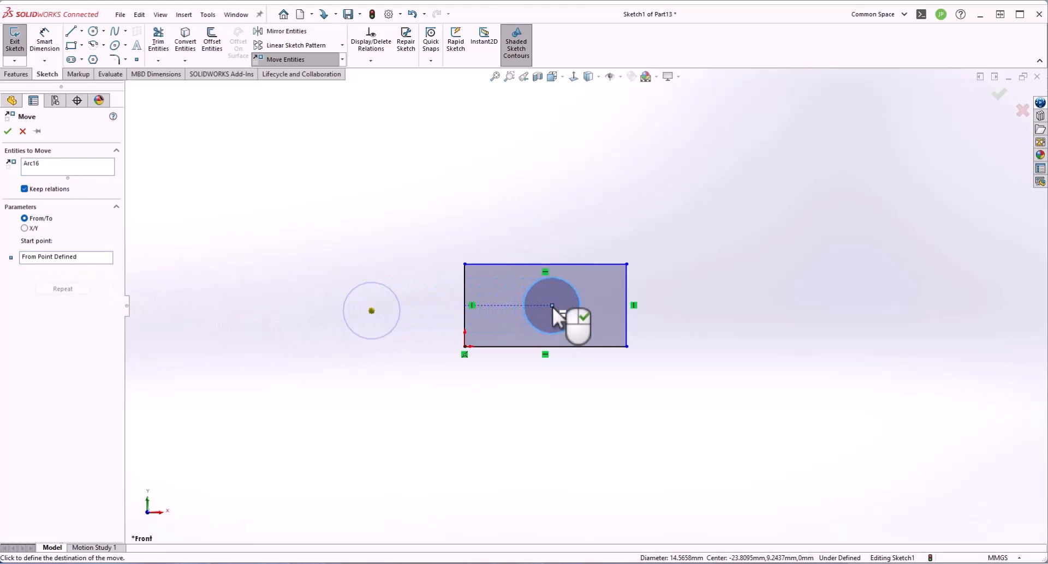
left_click(545, 306)
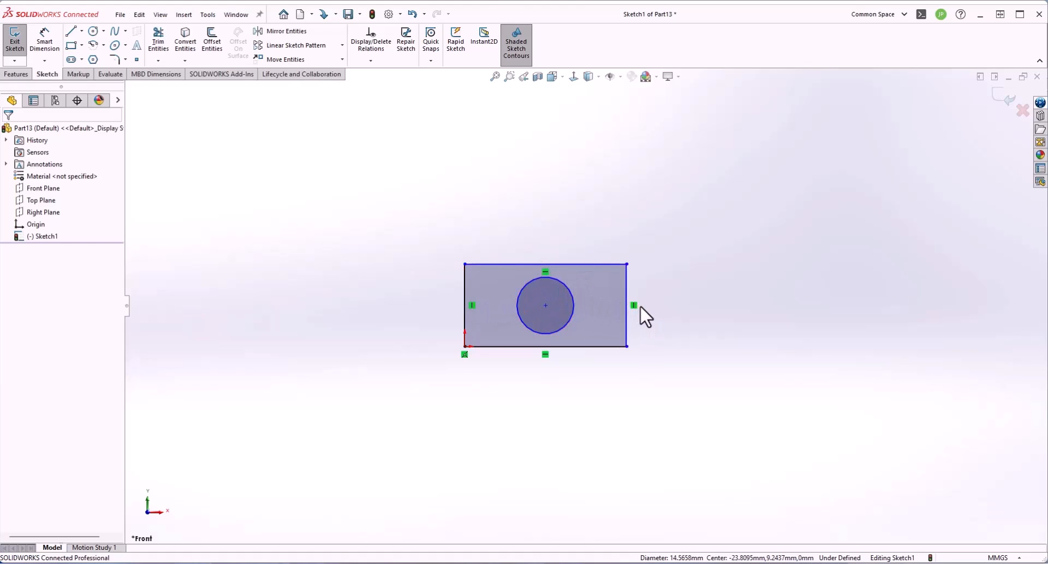
Sketch a slanted line left of the rectangle and reposition its upper end at about X -23.1, Y 16.1 mm
left_click(71, 32)
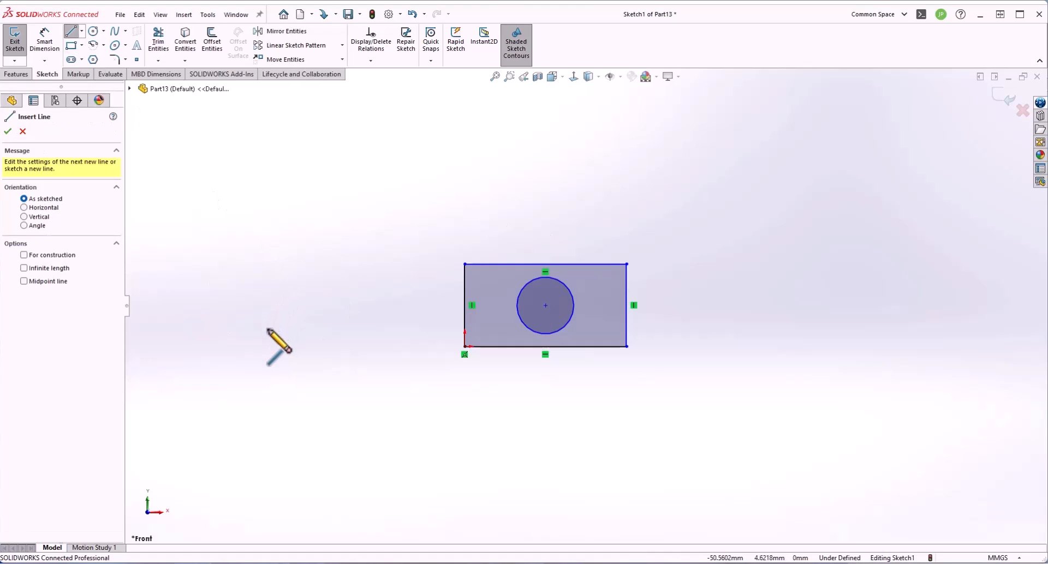
left_click(258, 346)
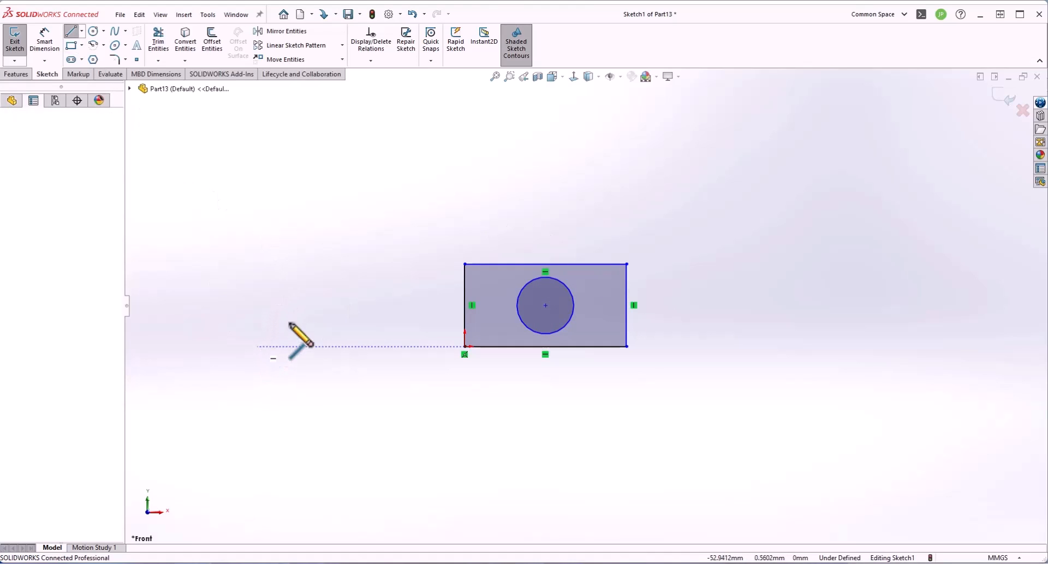
left_click(366, 297)
key("Escape")
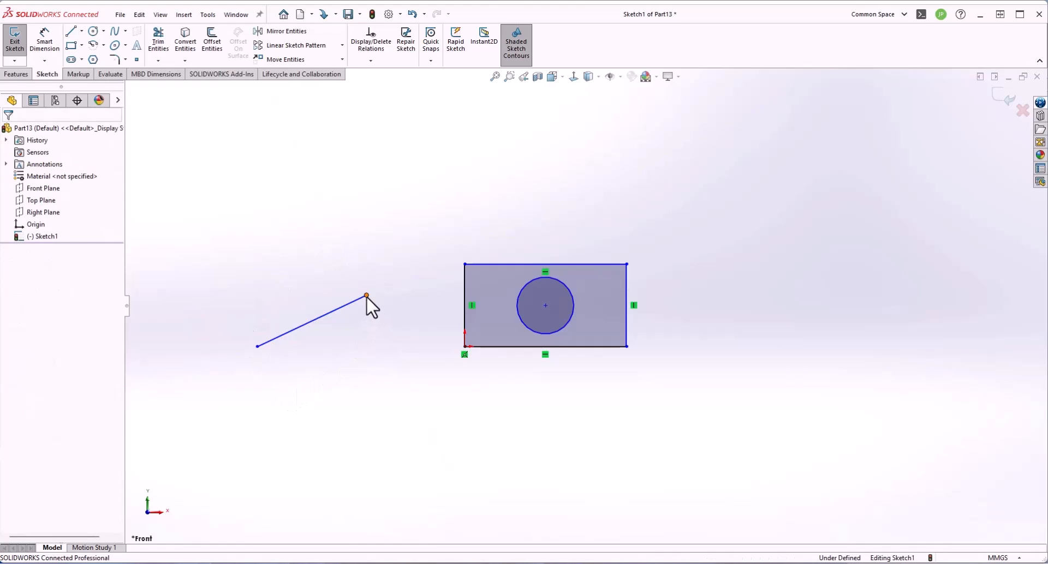
mouse_move(366, 296)
left_mouse_down()
mouse_move(309, 257)
mouse_move(411, 320)
mouse_move(374, 283)
left_mouse_up()
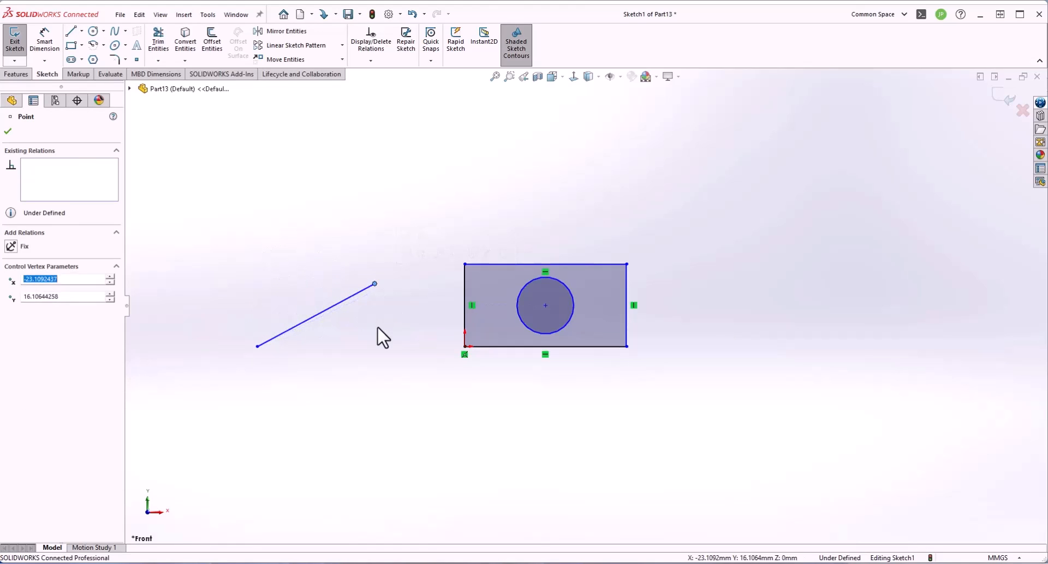
left_click(377, 327)
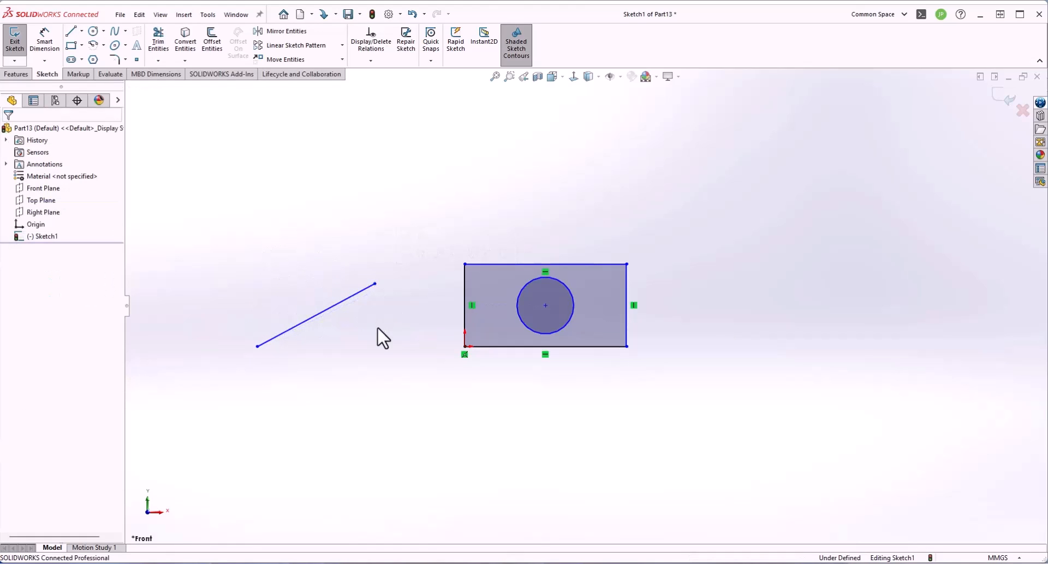
Rotate the slanted line 60° about its lower endpoint with Rotate Entities, and delete the rotated line
left_click(343, 59)
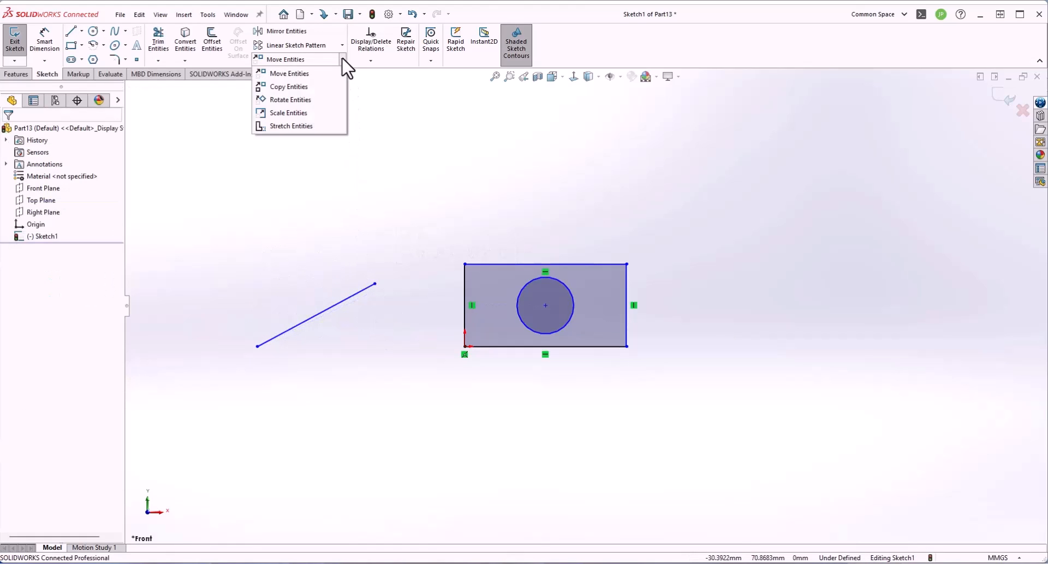
left_click(299, 100)
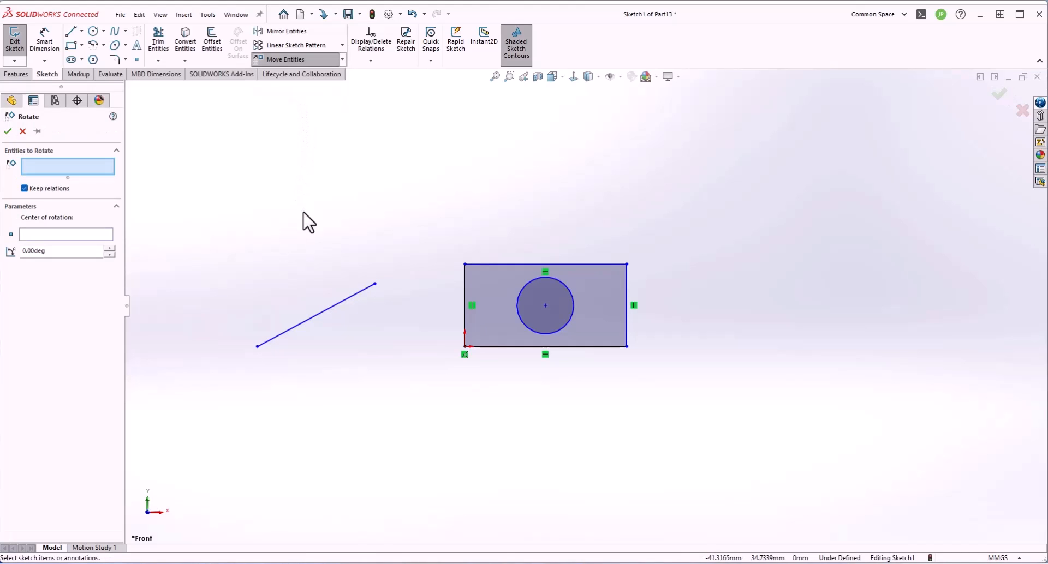
left_click(321, 313)
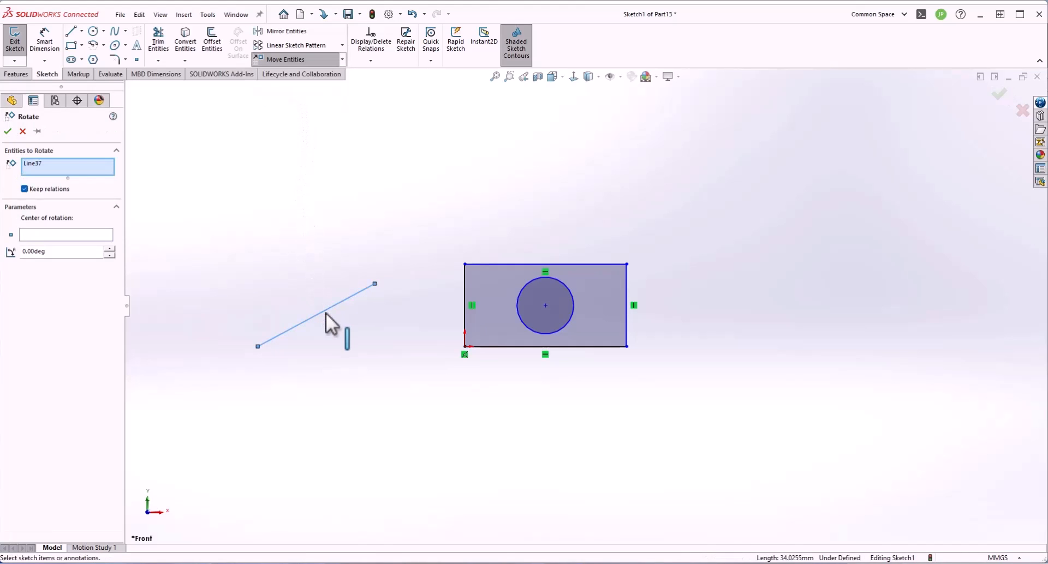
left_click(37, 236)
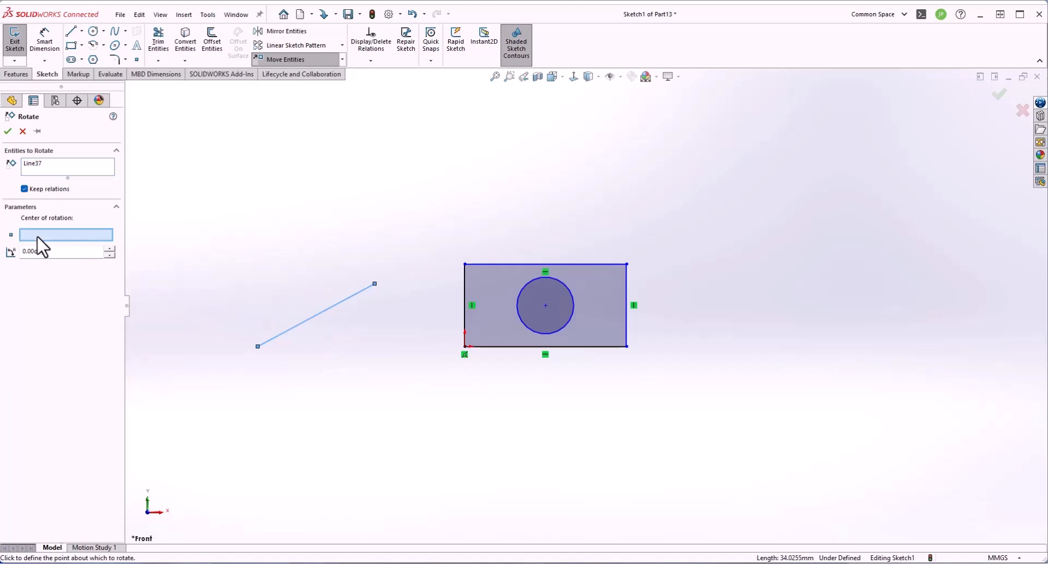
left_click(258, 347)
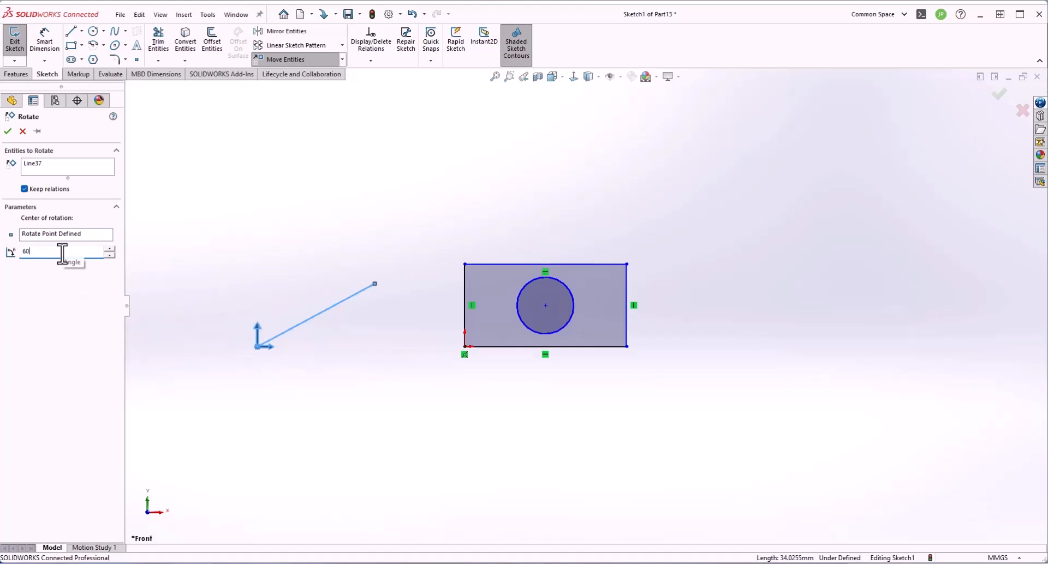
type("60")
key("Return")
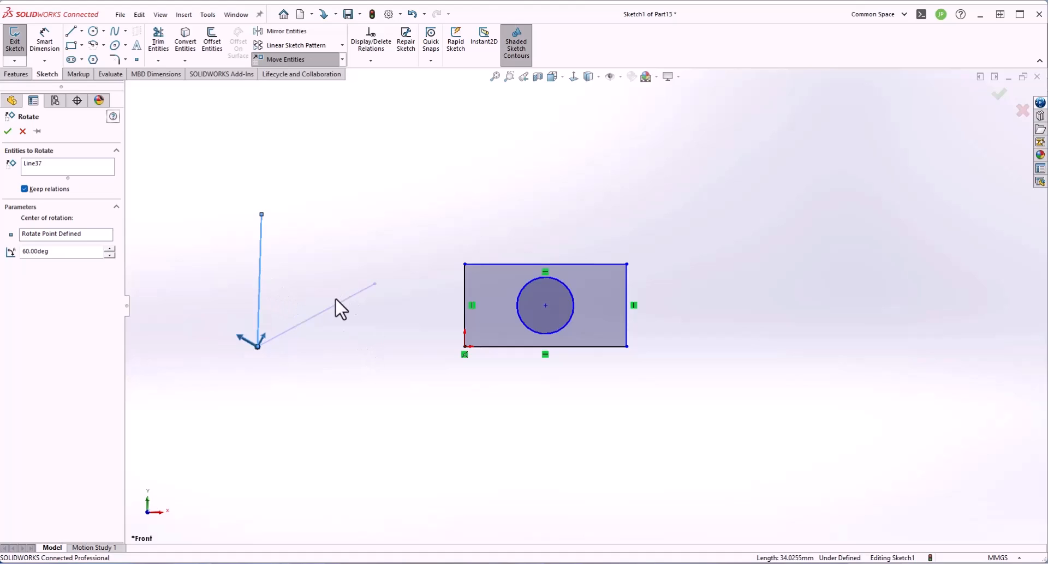
left_click(7, 131)
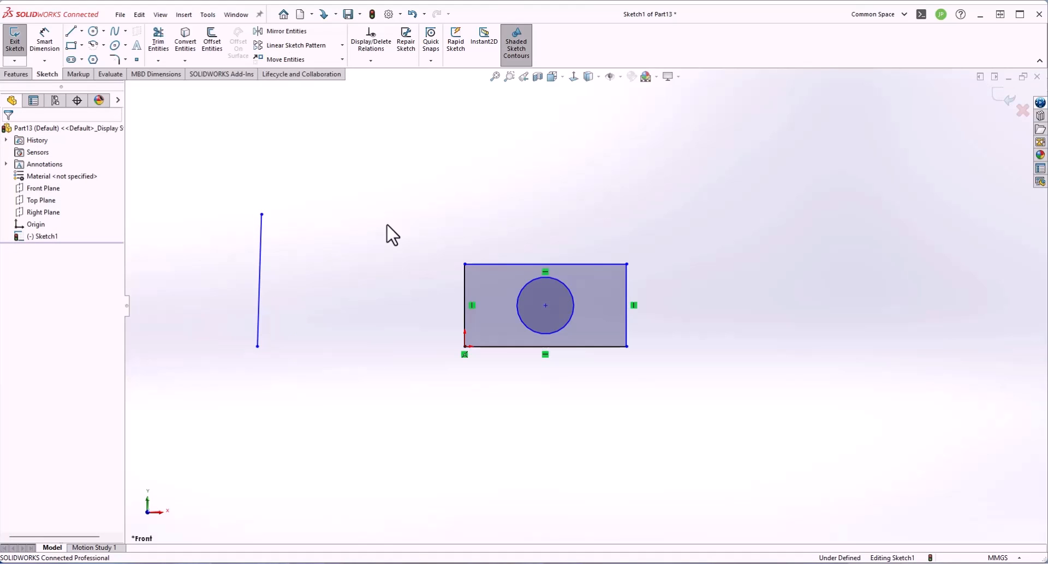
left_click(260, 257)
key("Delete")
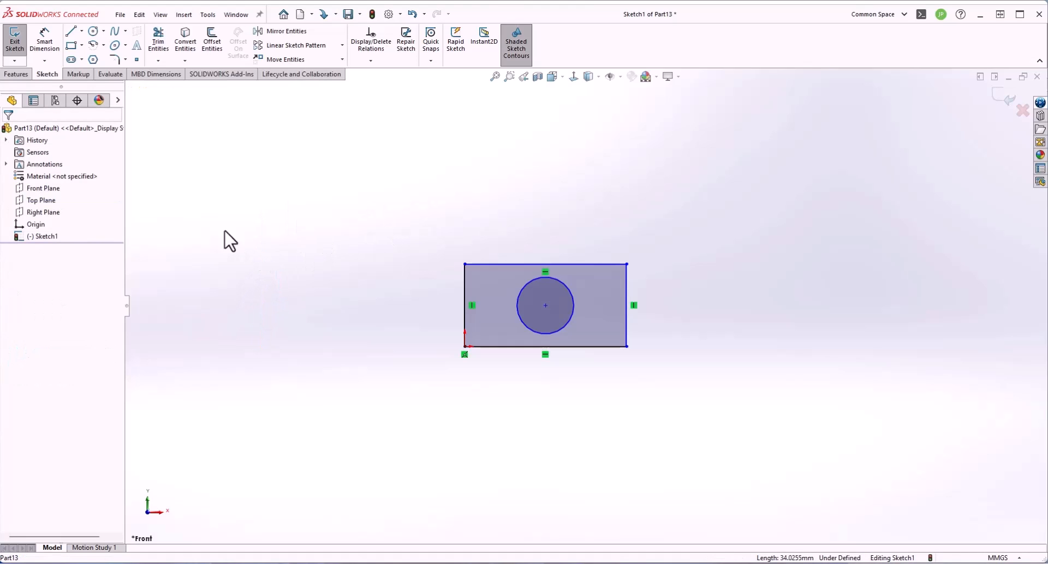
Fillet the rectangle's upper-left corner with a 5 mm radius using Sketch Fillet
left_click(126, 60)
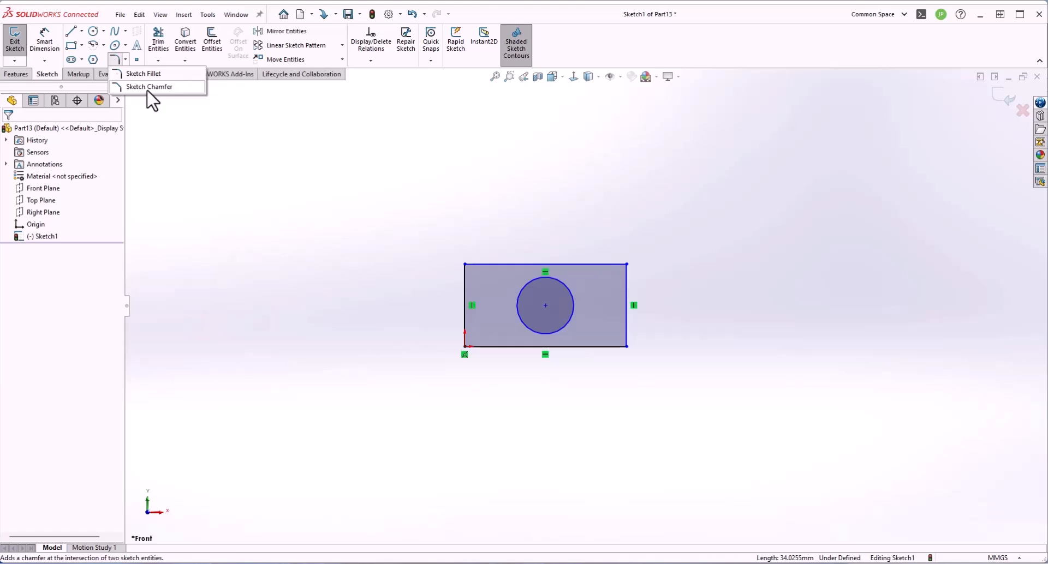
left_click(146, 74)
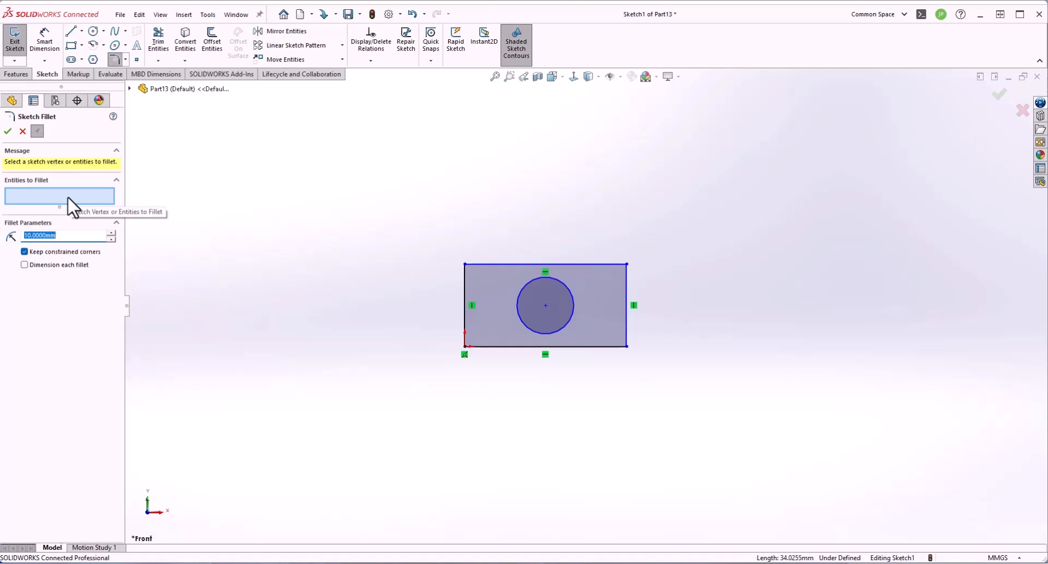
left_click(465, 281)
left_click(493, 265)
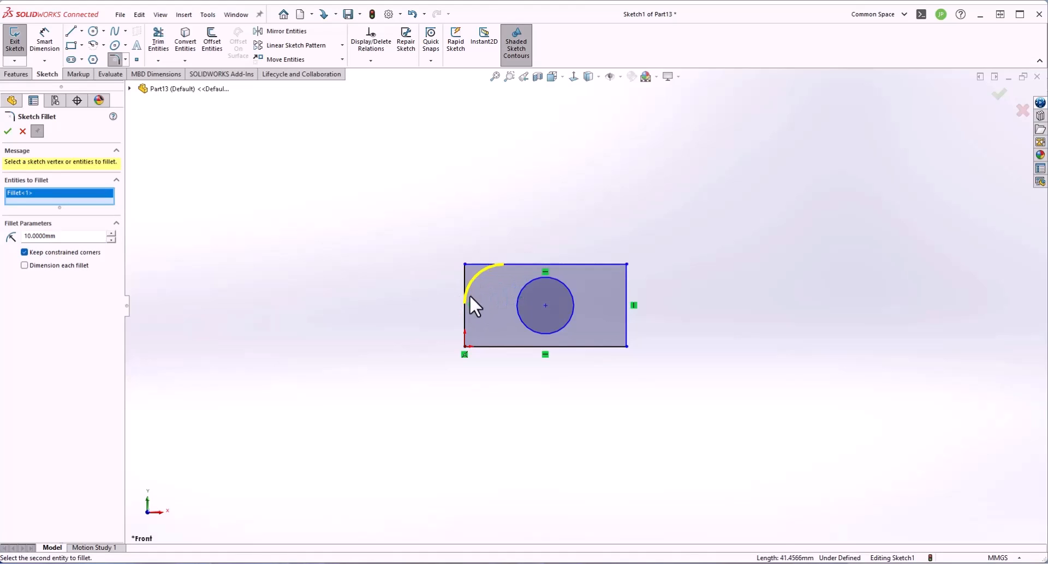
left_click(67, 236)
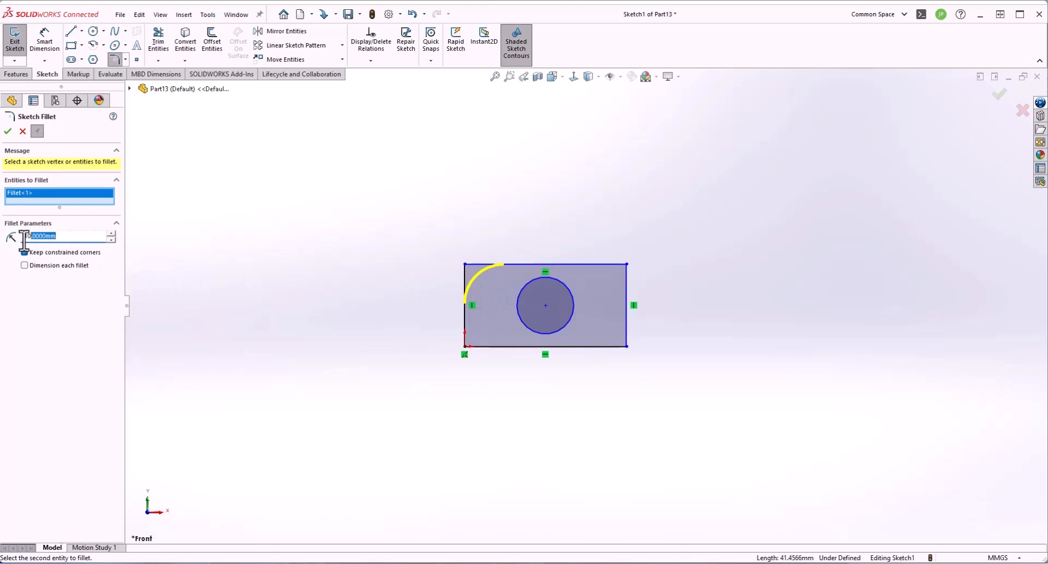
type("5")
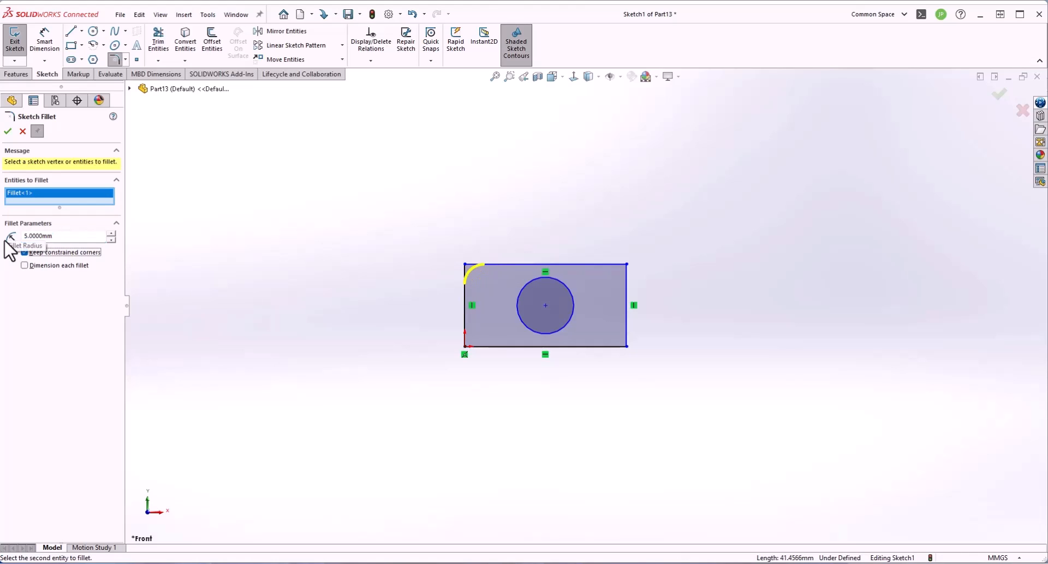
key("Tab")
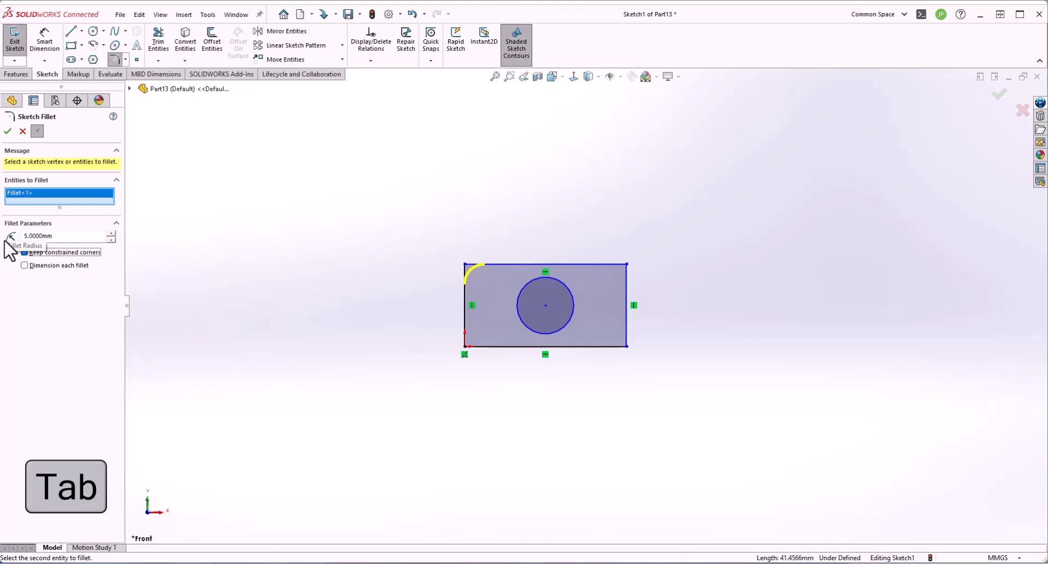
left_click(8, 131)
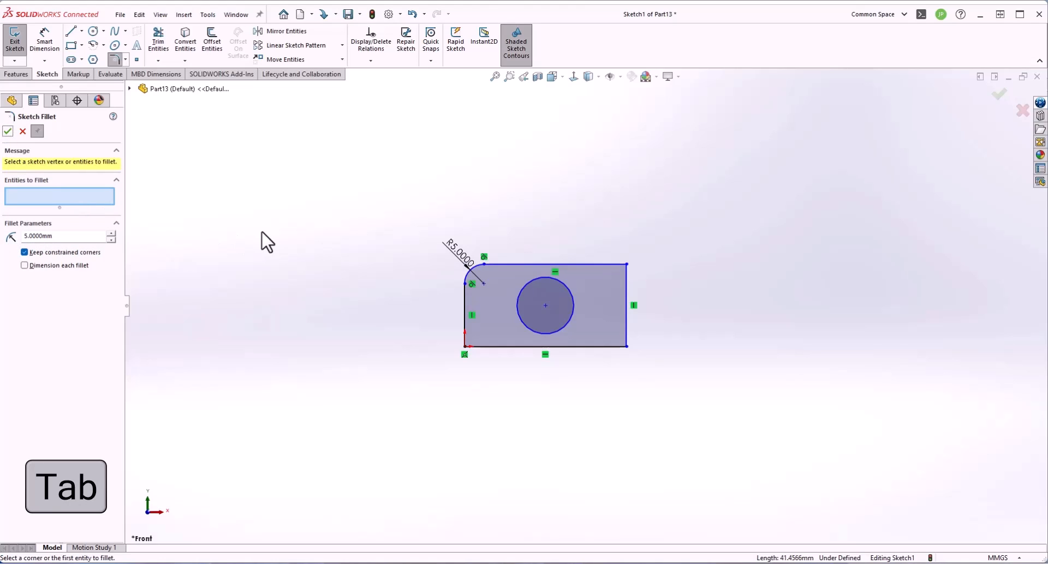
Add 5 mm sketch fillets to the rectangle's upper-right corner and both lower corners
left_click(627, 264)
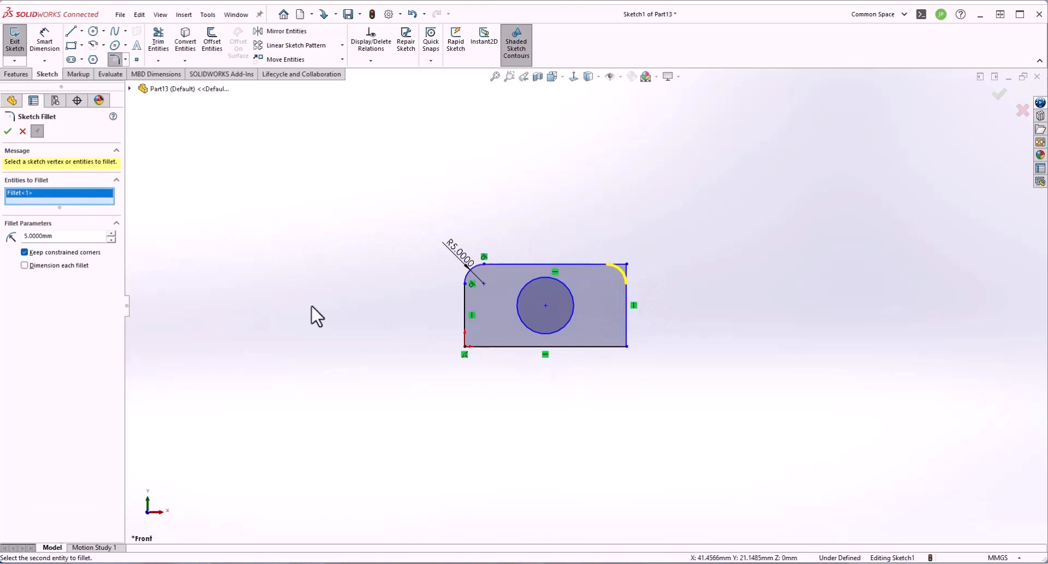
left_click(7, 131)
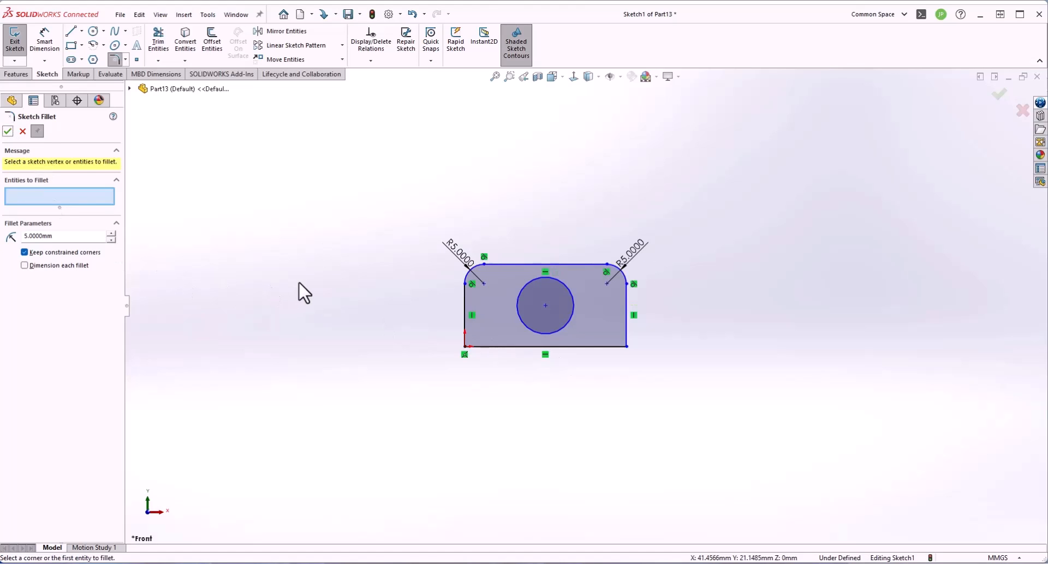
left_click_drag(443, 319, 677, 377)
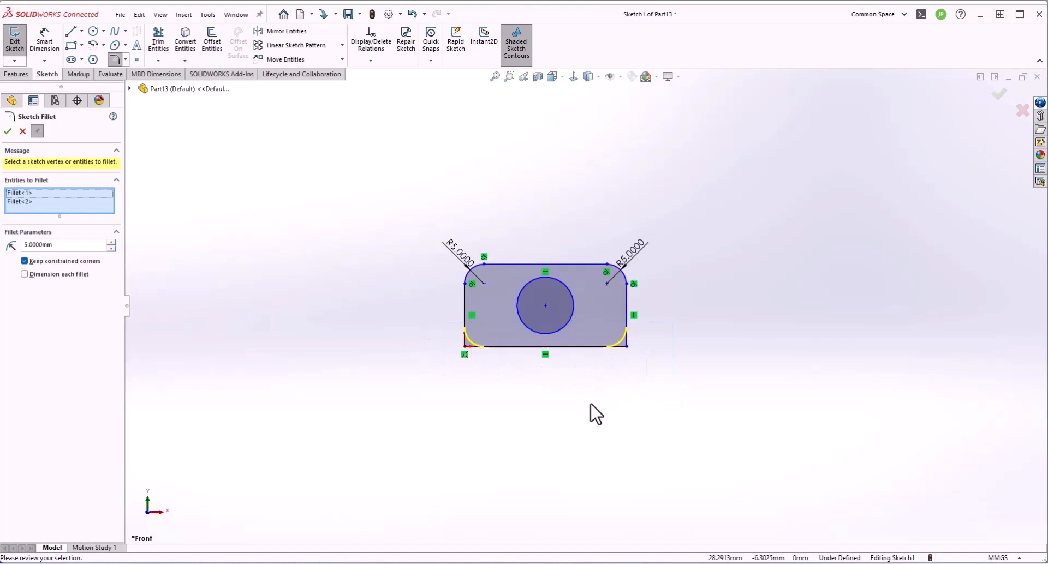
left_click(7, 131)
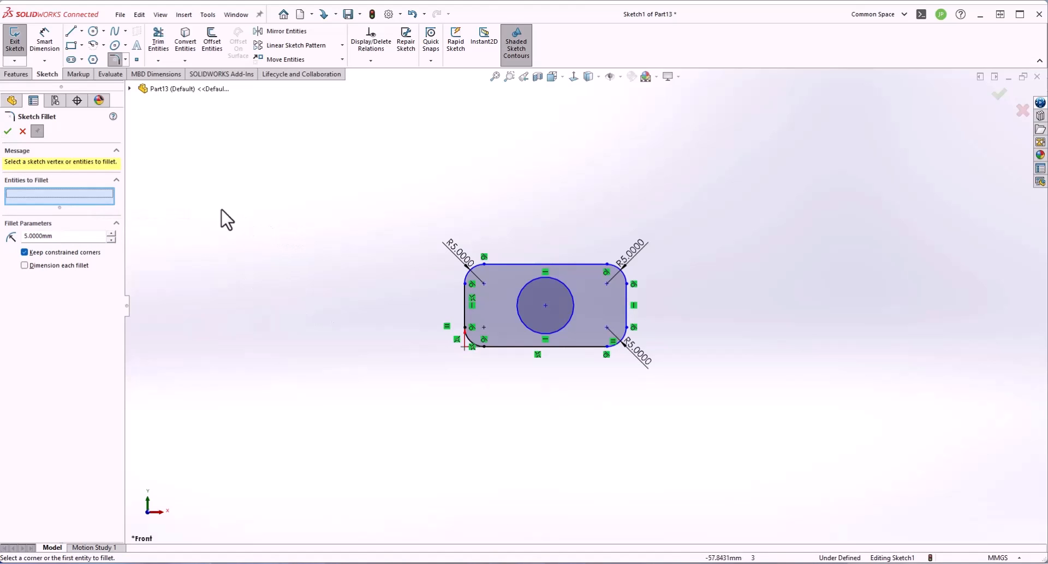
left_click(22, 132)
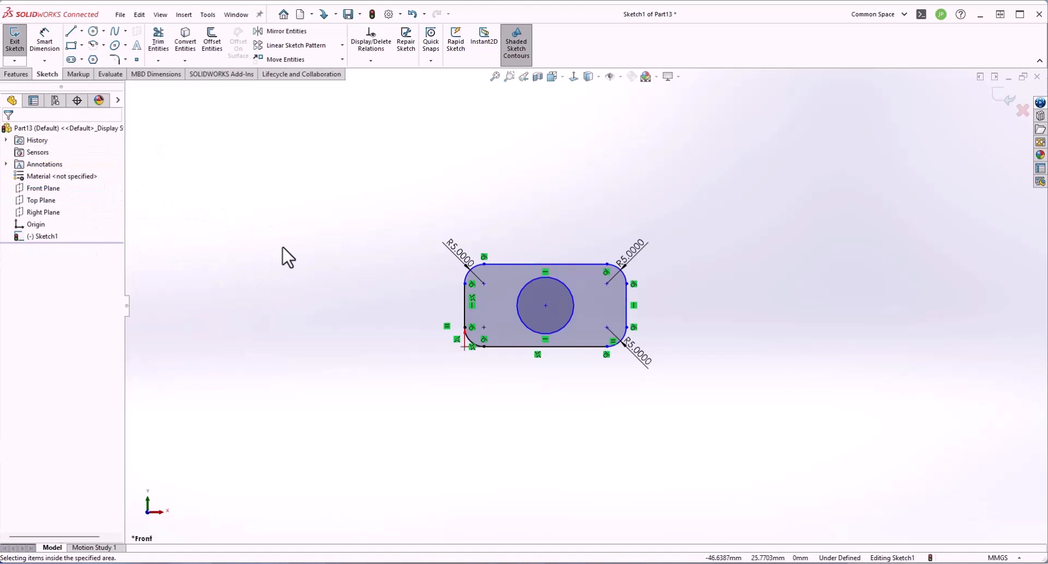
Undo the sketch fillets on all four corners of the rectangle
key("ctrl+z")
key("ctrl+z")
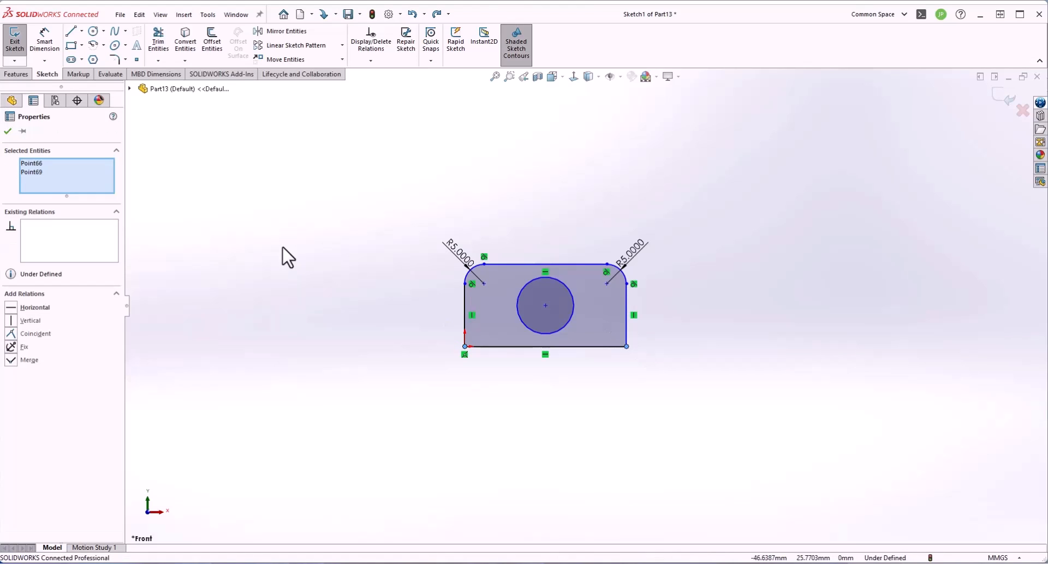
key("ctrl+z")
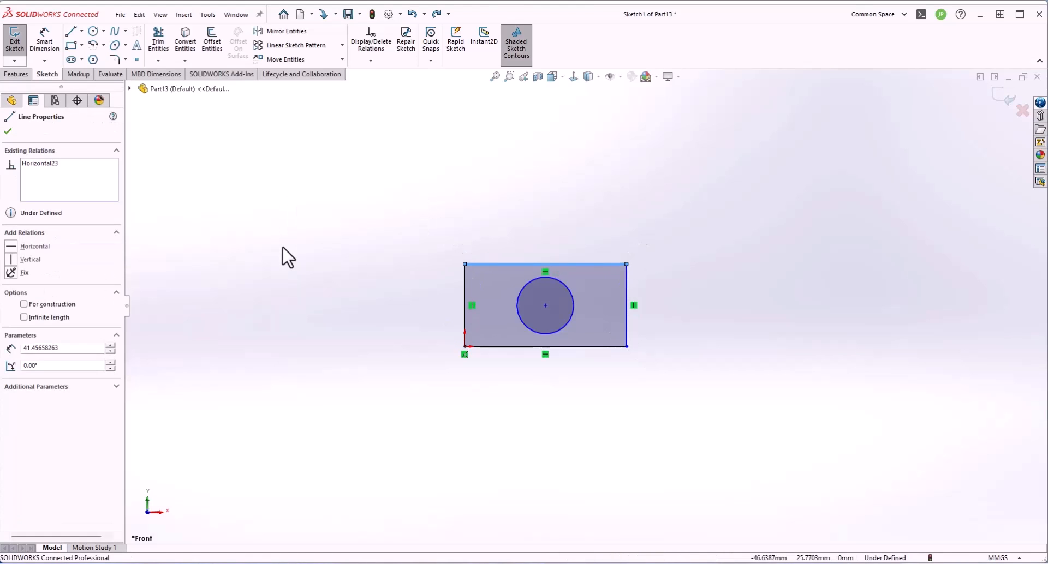
Chamfer the rectangle's upper-left corner with Sketch Chamfer, using distance-distance with an equal distance of 5 mm
left_click(125, 59)
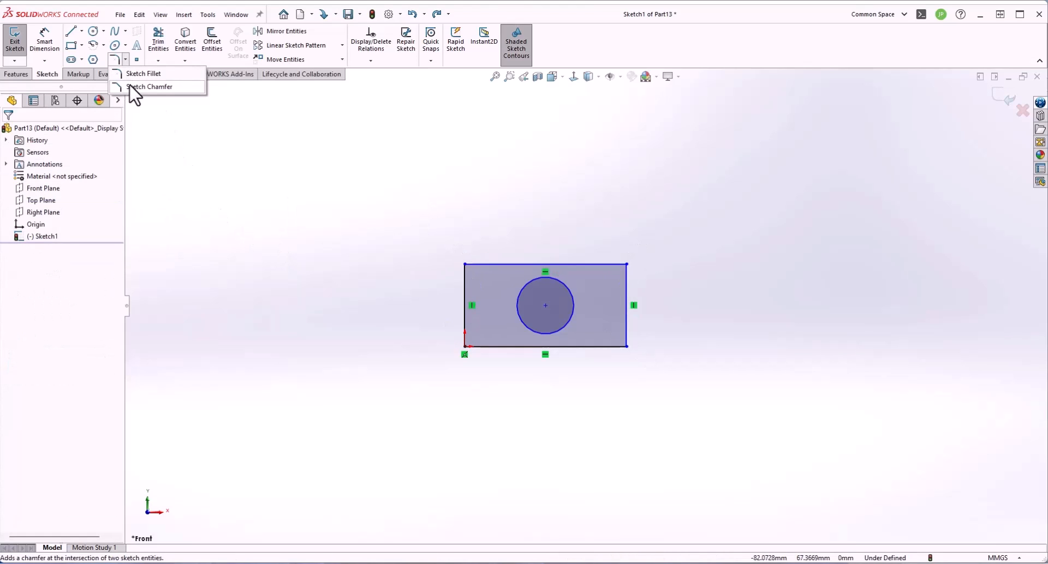
left_click(147, 87)
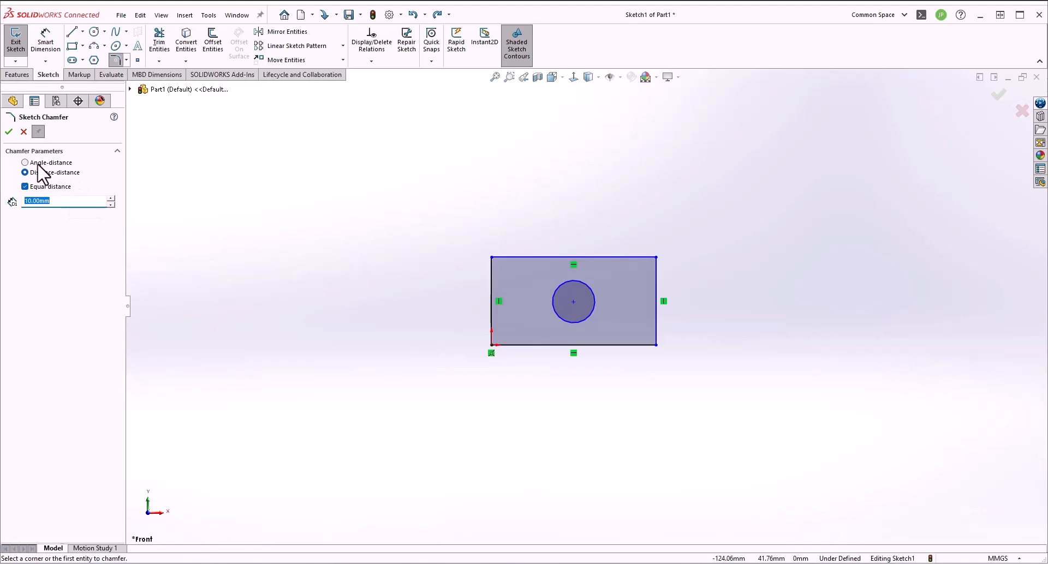
left_click(56, 202)
left_click_drag(56, 202, 21, 203)
type("5")
key("Tab")
left_click(492, 277)
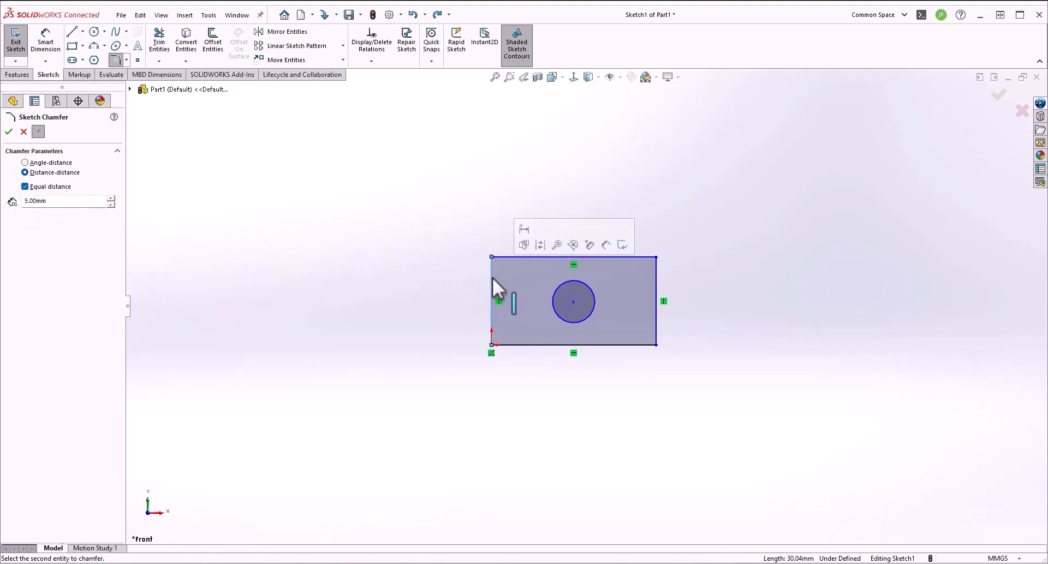
left_click(506, 257)
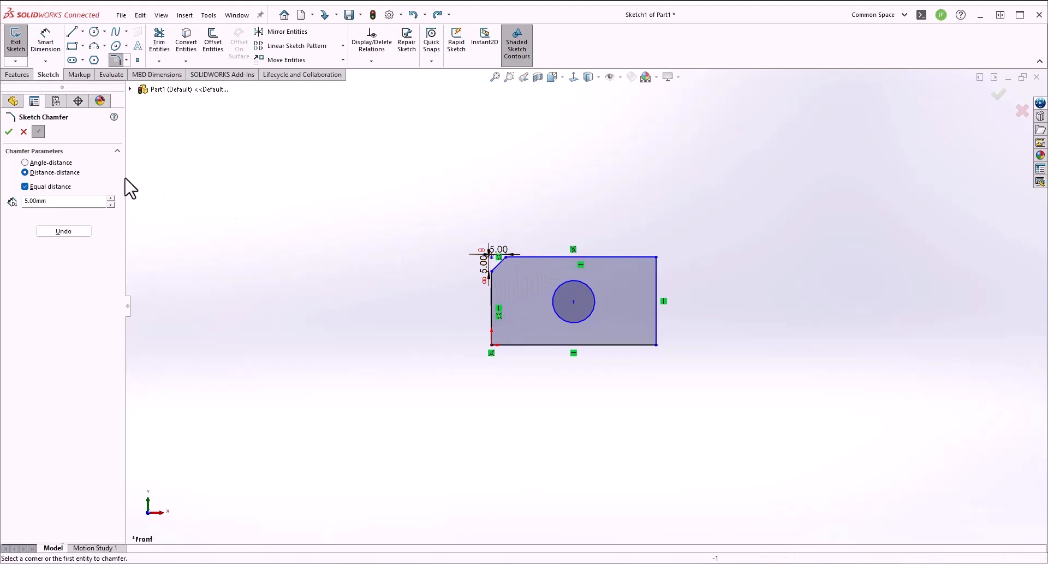
left_click(8, 132)
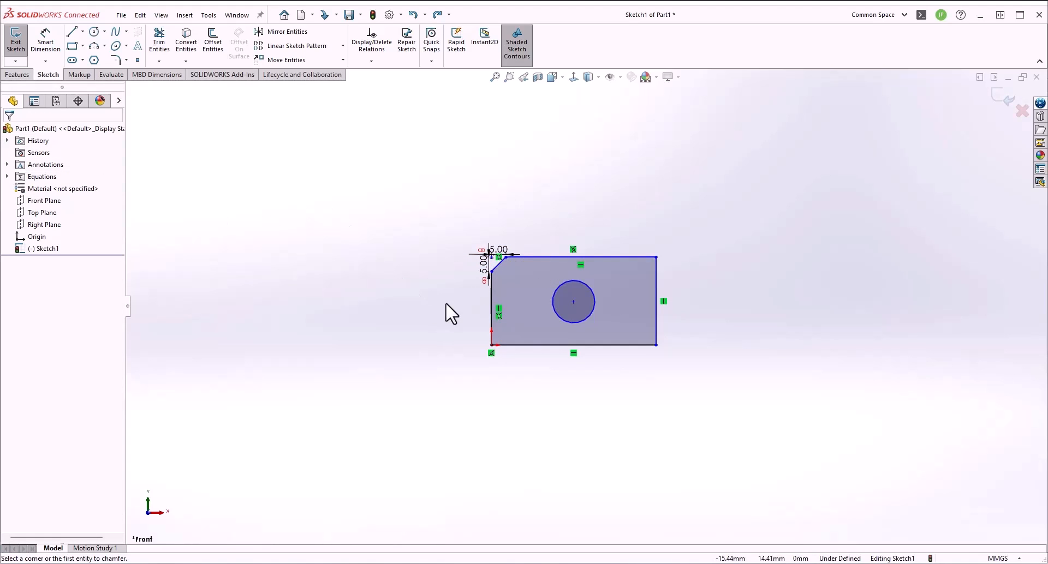
Reposition the upper-left chamfer's dimensions clear of the corner and set the linked chamfer distance to 7 mm
left_click_drag(483, 271, 431, 251)
left_click(493, 249)
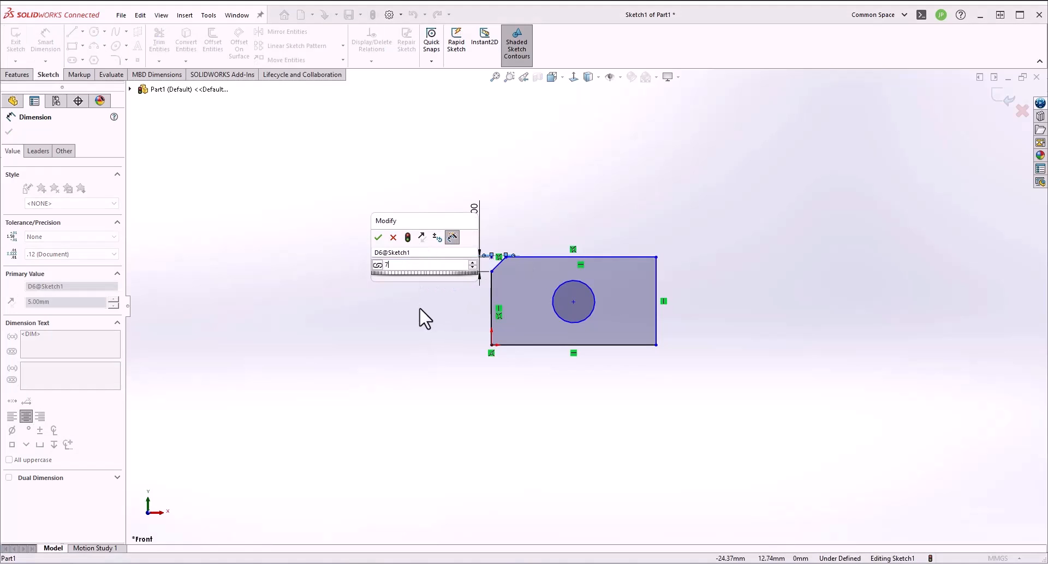
key("Return")
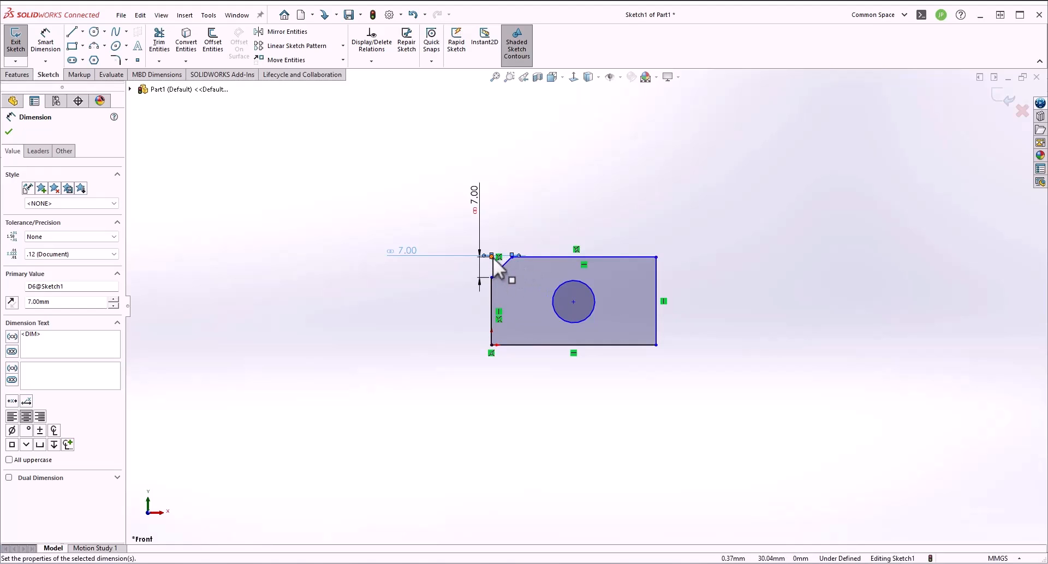
left_click(9, 132)
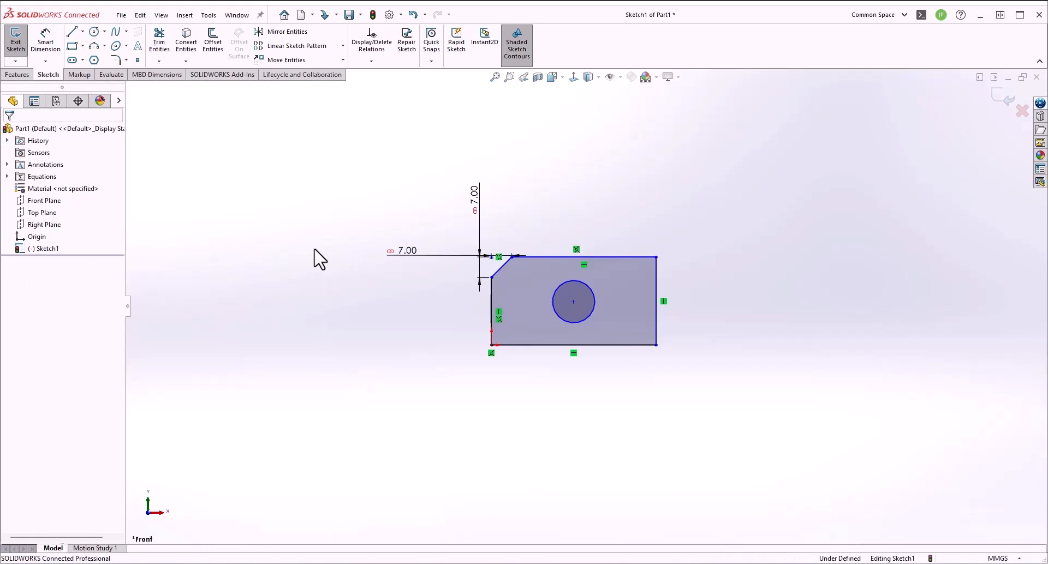
Chamfer the rectangle's upper-right corner with unequal distances, 6 mm along the top edge and 10 mm along the side edge
left_click(126, 60)
left_click(143, 87)
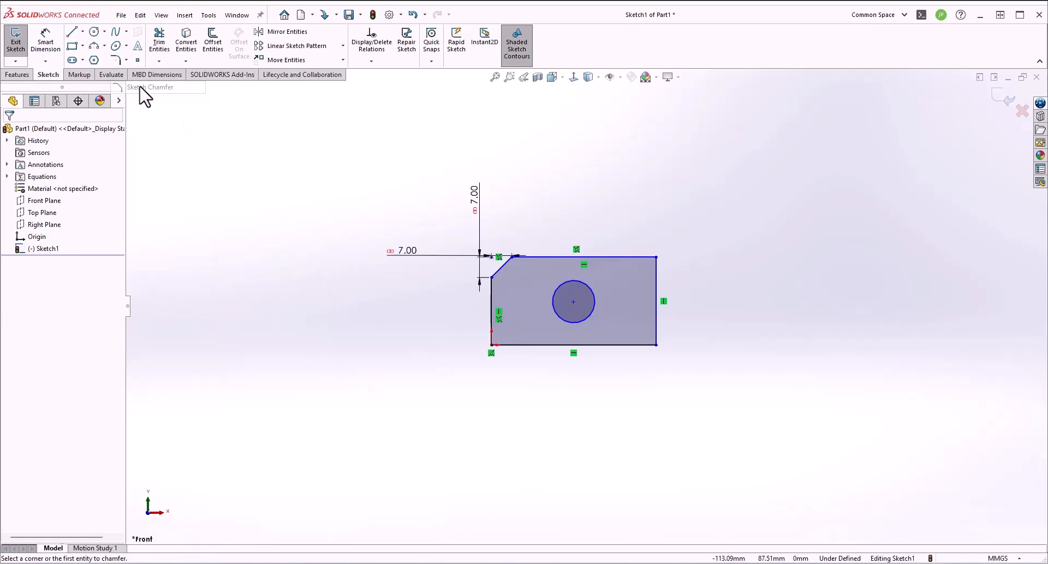
left_click(39, 186)
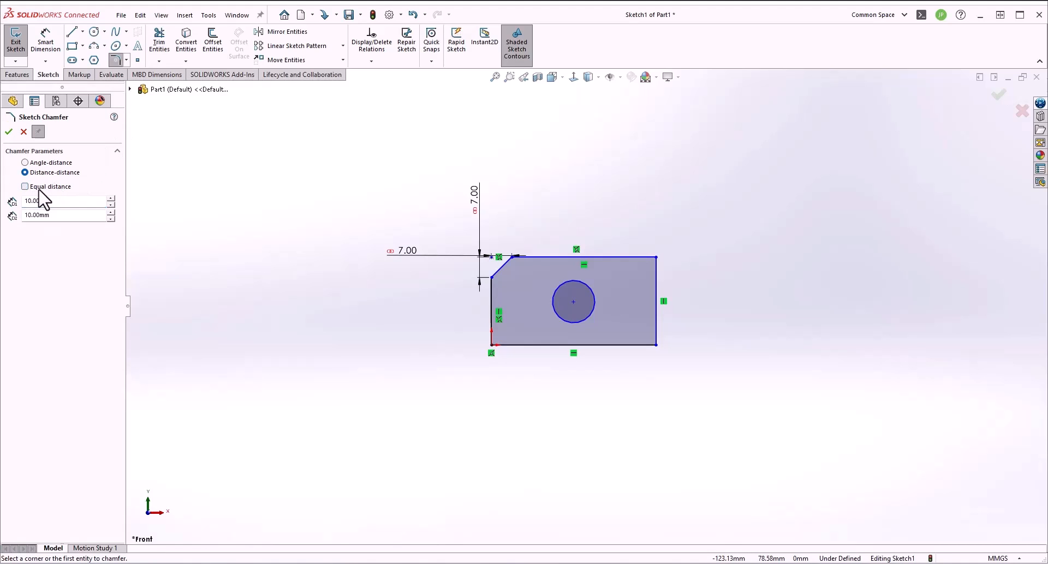
left_click(24, 201)
left_click(61, 215)
left_click(627, 257)
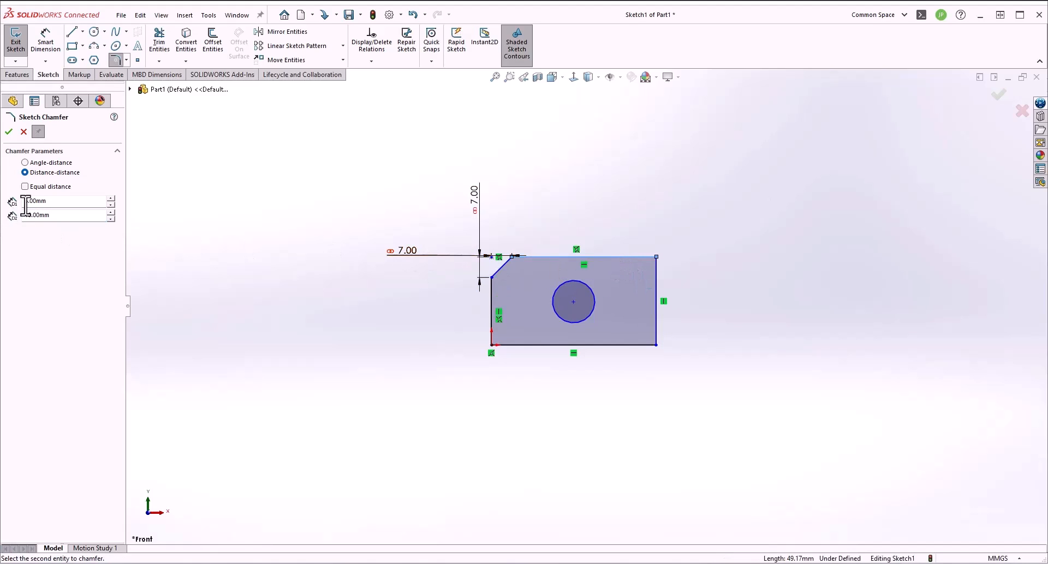
left_click(656, 279)
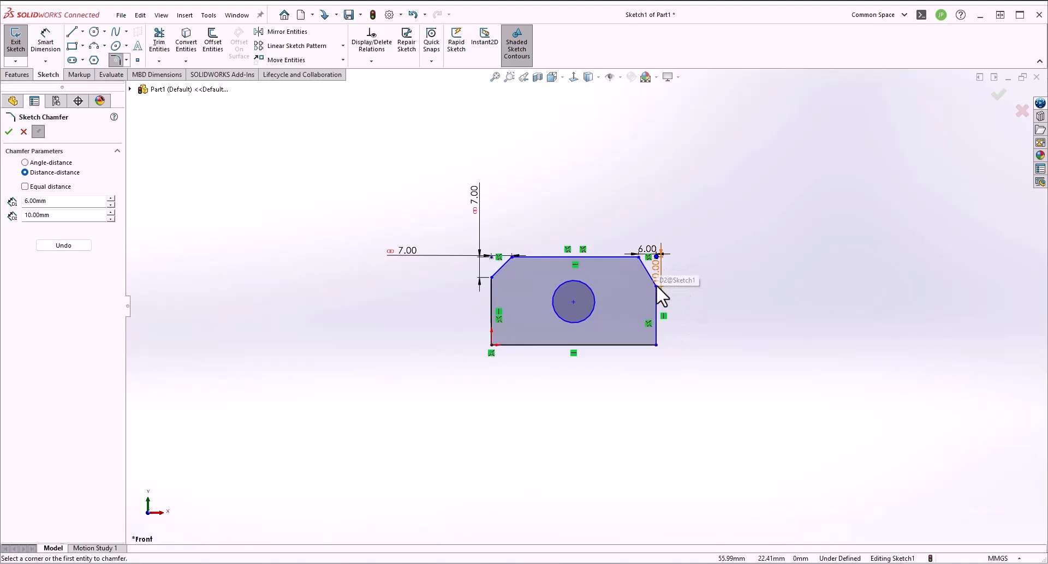
left_click(10, 132)
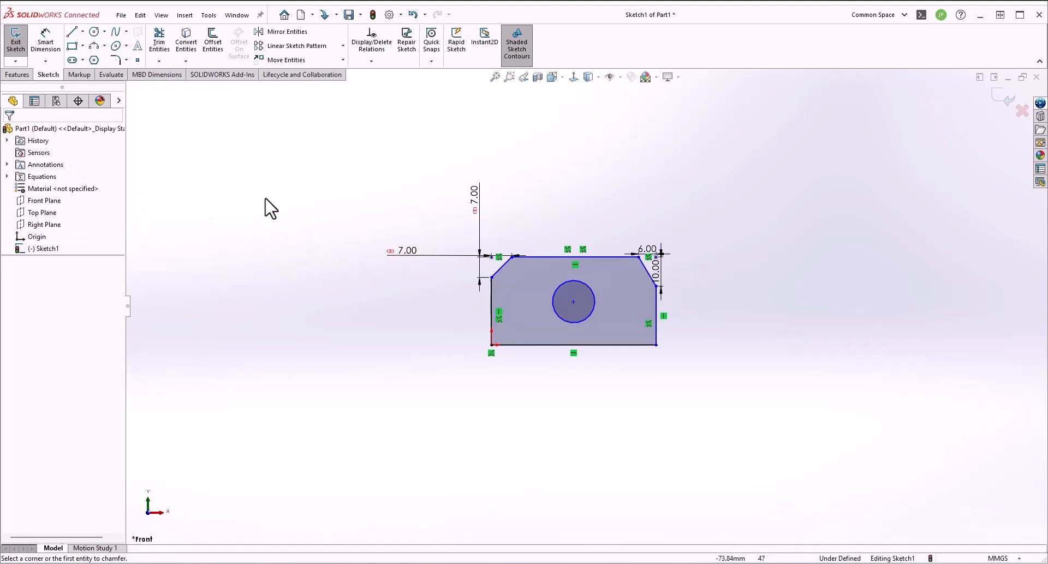
Chamfer the rectangle's lower-right corner with Sketch Chamfer, using angle-distance with 7 mm along the bottom edge and a 45-degree angle
left_click(126, 60)
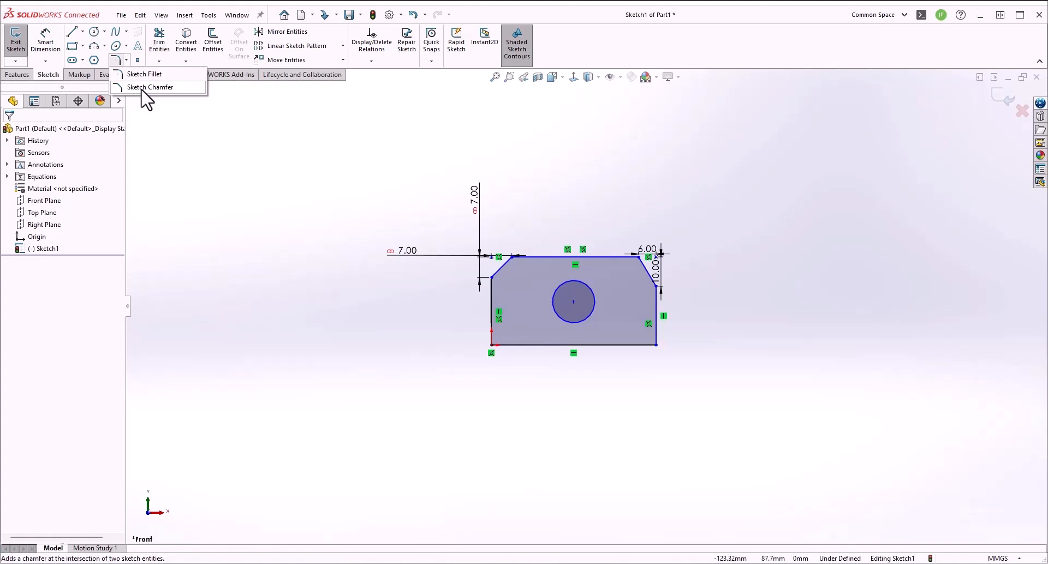
left_click(148, 87)
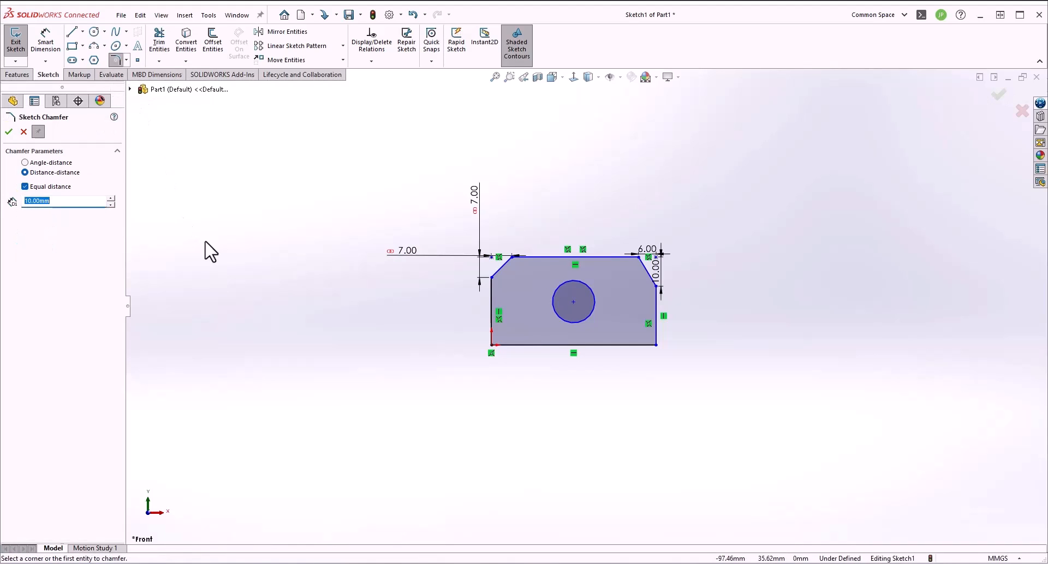
left_click(25, 163)
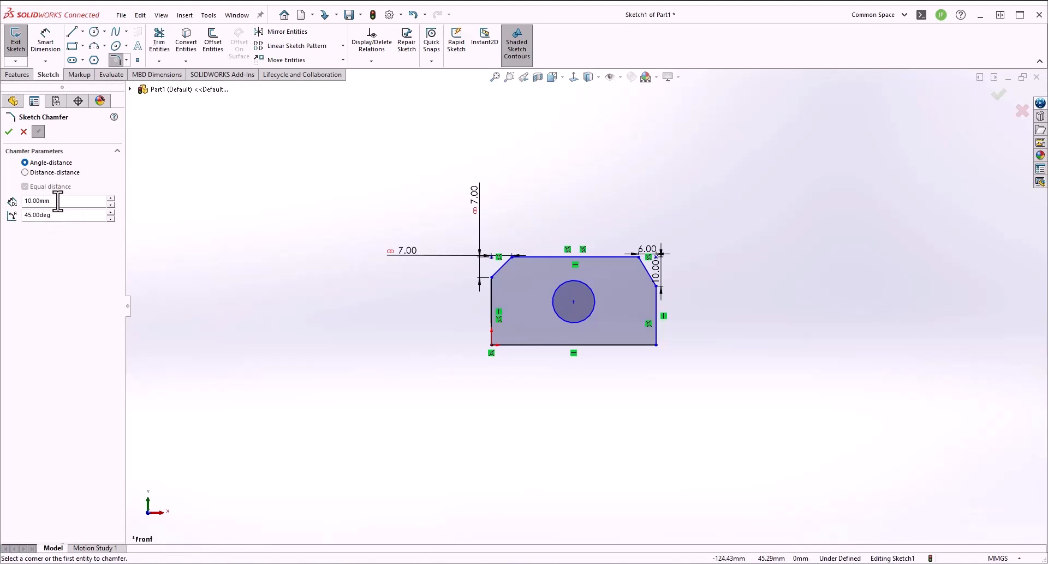
left_click_drag(59, 201, 19, 202)
type("7")
key("Tab")
left_click(624, 345)
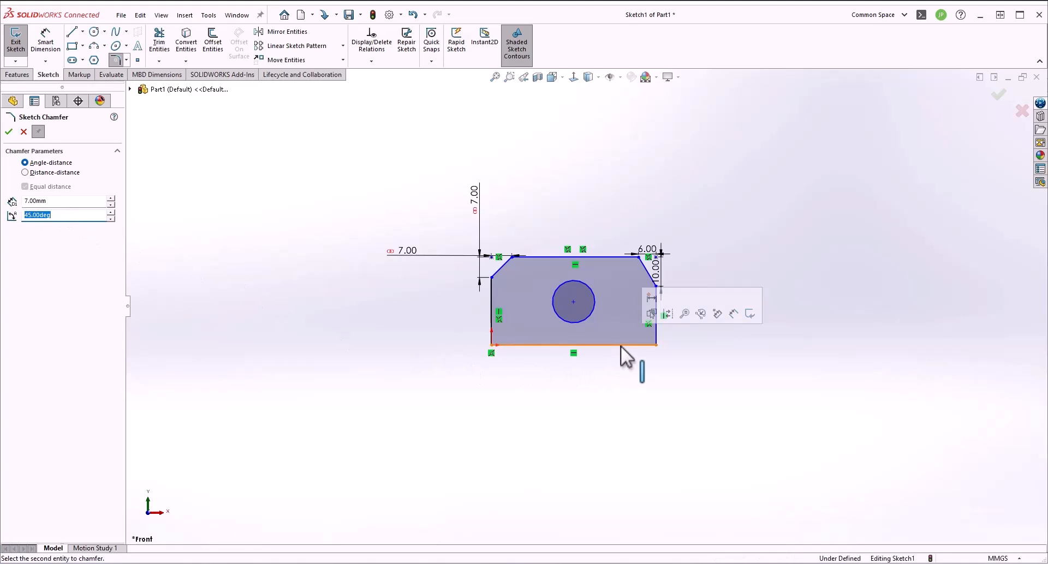
left_click(656, 330)
scroll(677, 355, "down", 5)
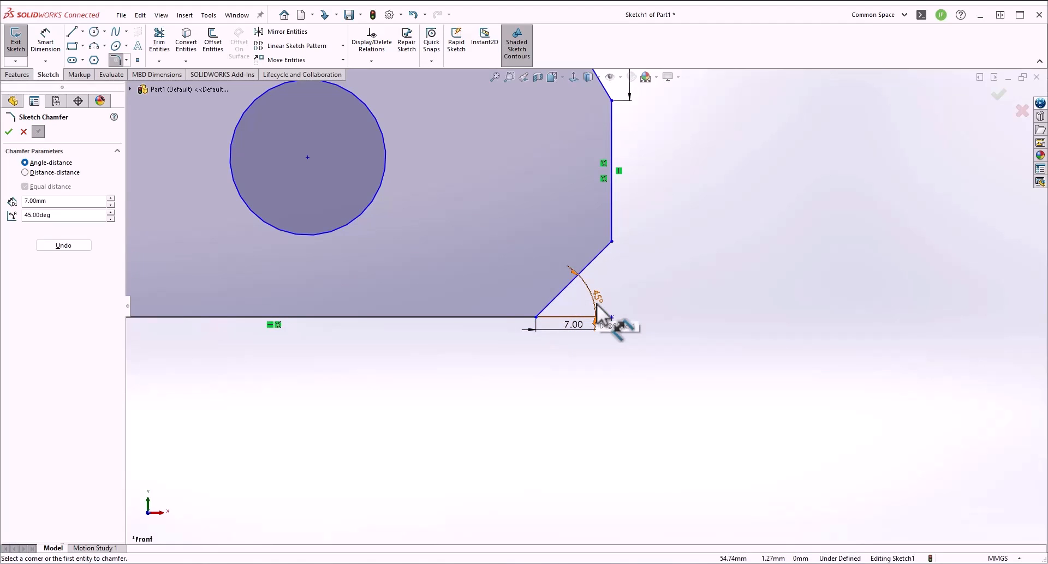
left_click(8, 132)
key("f")
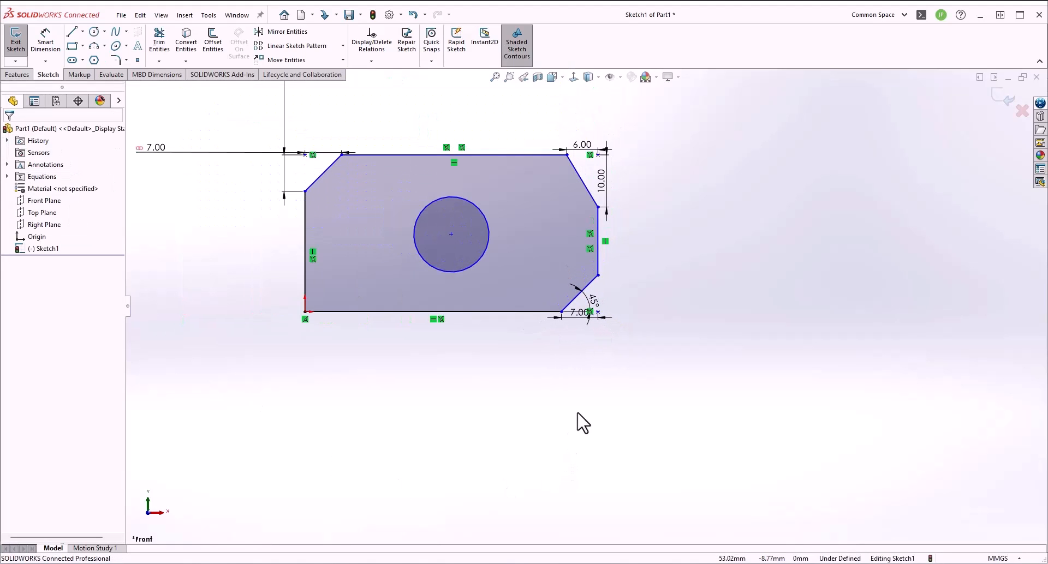